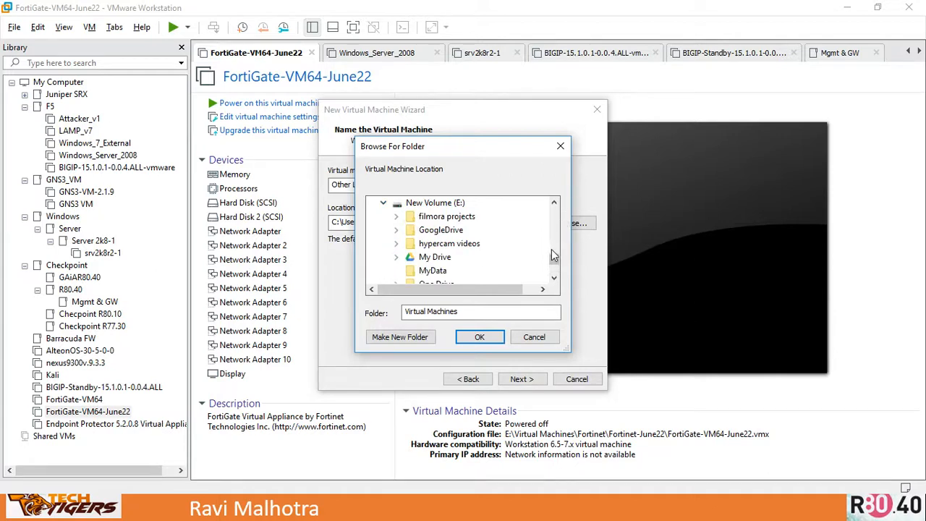
# - Browse the folder tree on drive E: to locate the Virtual Machines folder for the new VM
pyautogui.moveTo(552, 259); pyautogui.dragTo(553, 290)
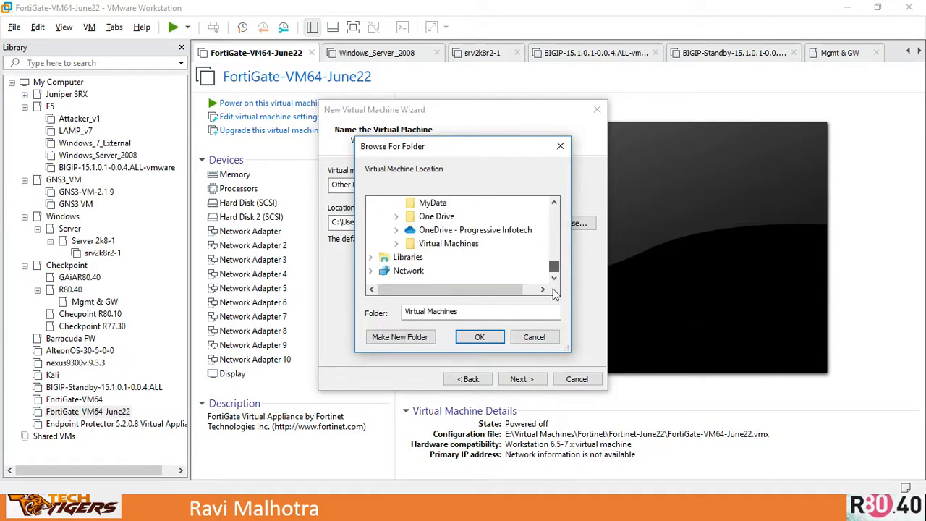
pyautogui.click(397, 244)
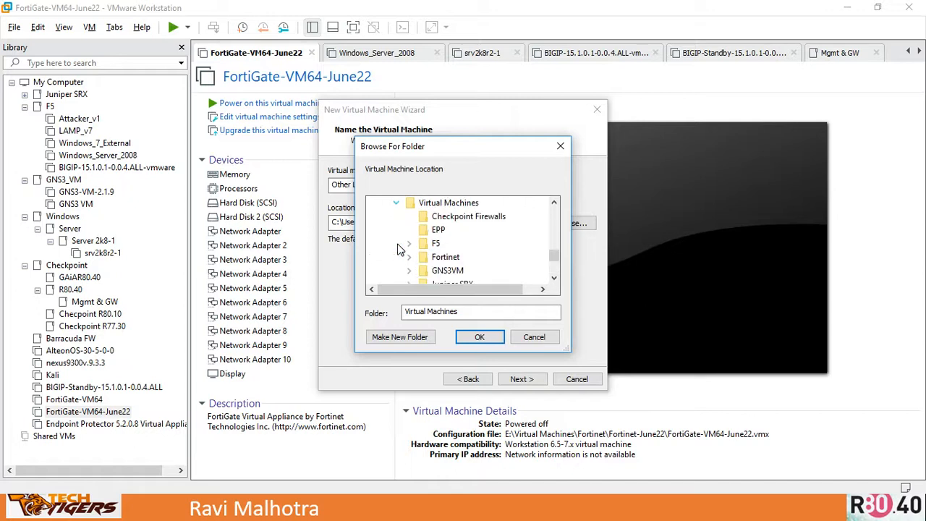
pyautogui.moveTo(554, 261); pyautogui.dragTo(558, 287)
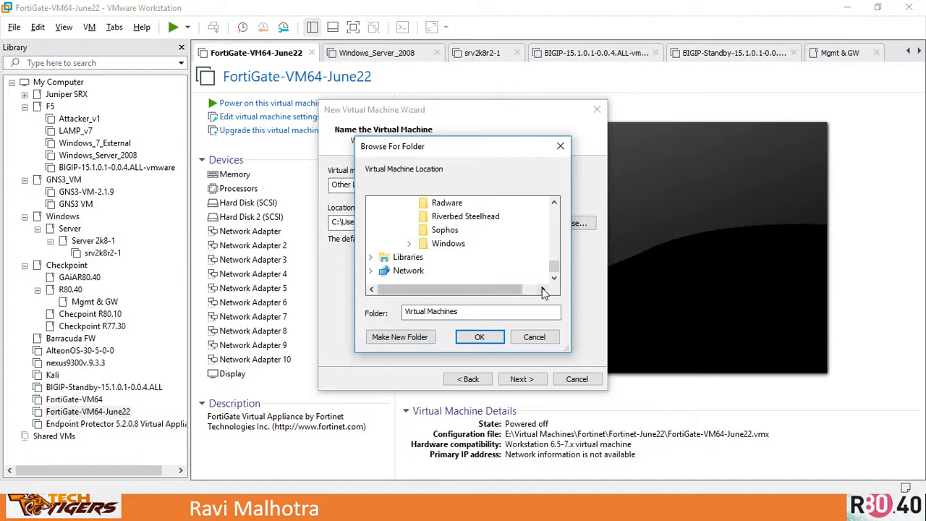
pyautogui.click(554, 204)
pyautogui.click(554, 205)
pyautogui.click(554, 205)
pyautogui.click(554, 205)
pyautogui.click(554, 205)
pyautogui.click(554, 205)
pyautogui.click(554, 205)
pyautogui.click(554, 205)
pyautogui.click(555, 204)
pyautogui.click(555, 205)
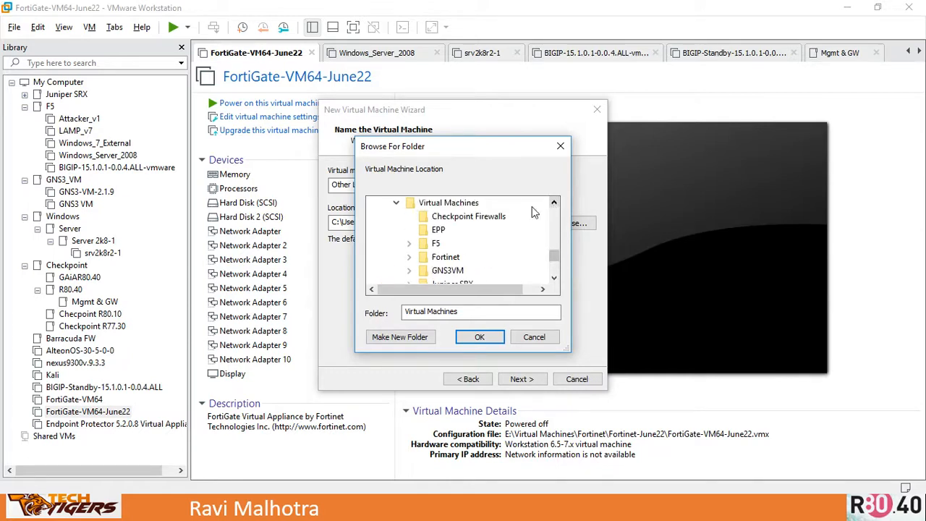
pyautogui.click(469, 217)
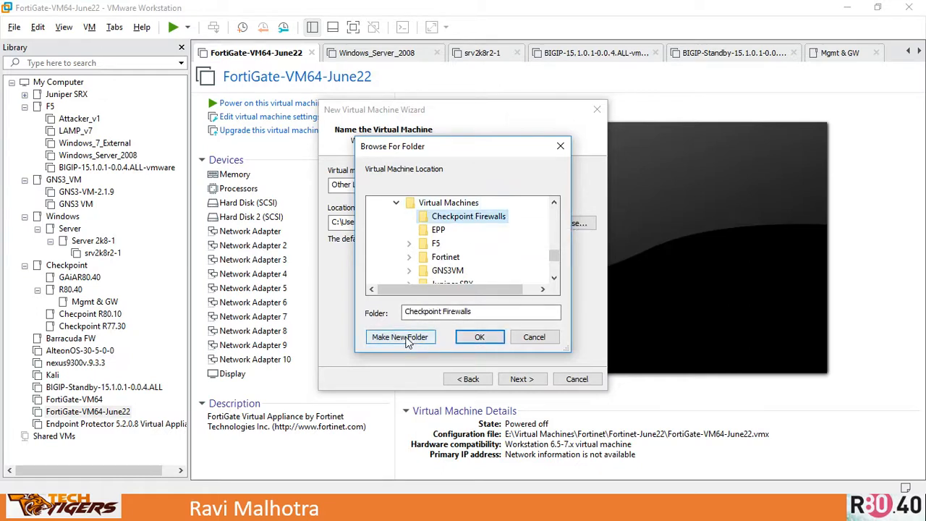
# - Create a new folder named GAia inside E:\Virtual Machines and choose it as the VM location
pyautogui.click(449, 205)
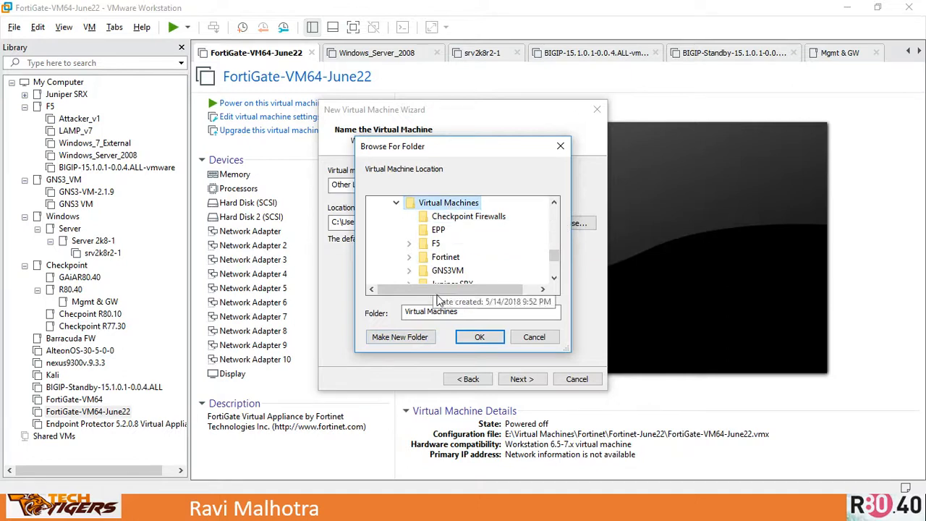
pyautogui.click(400, 338)
pyautogui.write('gA')
pyautogui.press('BackSpace')
pyautogui.press('BackSpace')
pyautogui.write('G')
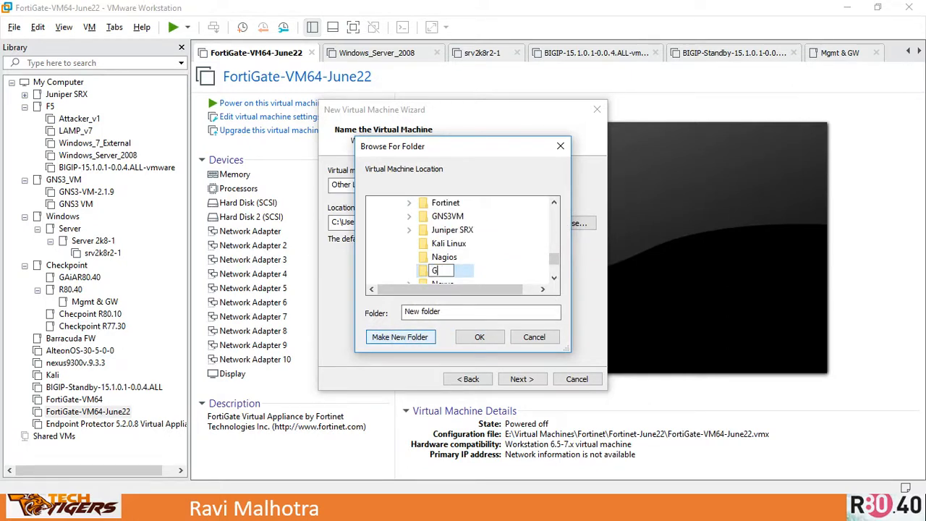
pyautogui.write('Aia')
pyautogui.click(478, 338)
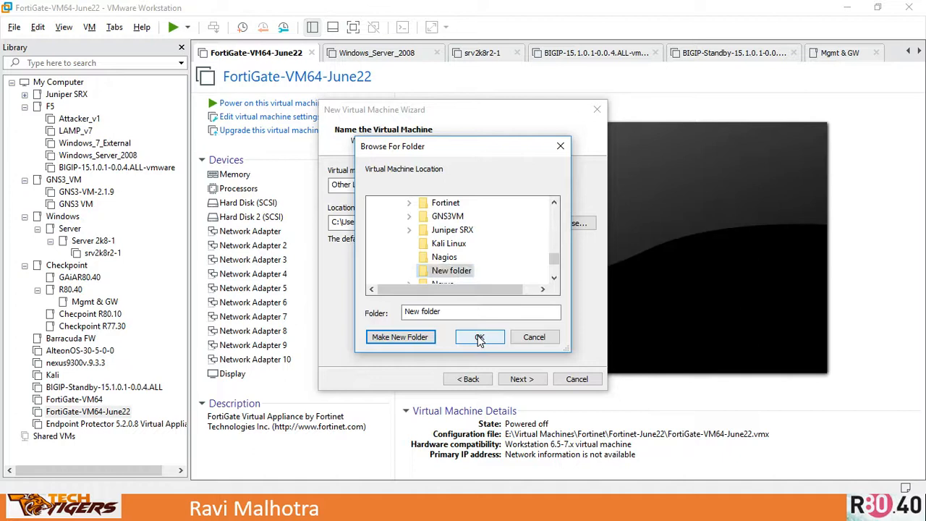
pyautogui.click(479, 338)
# - Name the virtual machine GAiAR80.40 and continue to the disk settings
pyautogui.moveTo(414, 186); pyautogui.dragTo(258, 179)
pyautogui.write('GAiAR80')
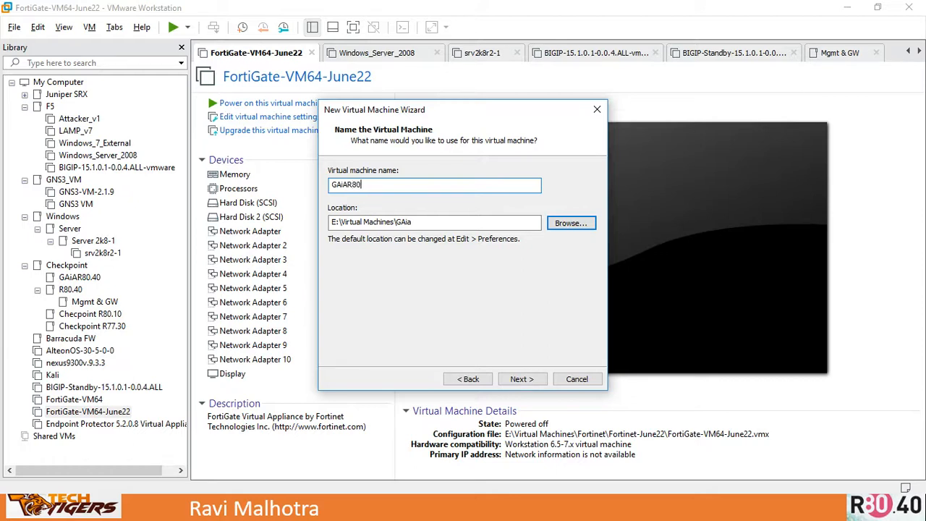
pyautogui.write('.40')
pyautogui.click(522, 379)
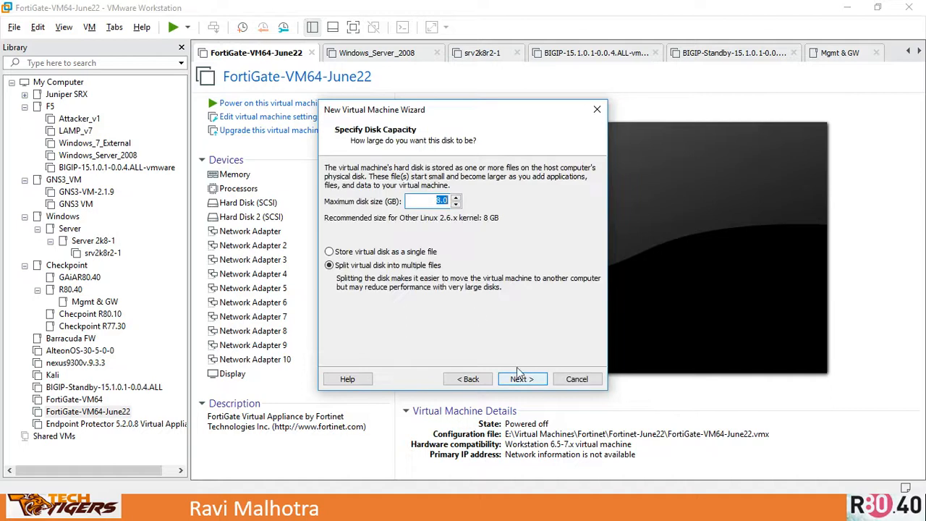
# - Set the maximum disk size to 100 GB, store it as a single file, and continue
pyautogui.moveTo(433, 199); pyautogui.dragTo(450, 202)
pyautogui.write('100.0')
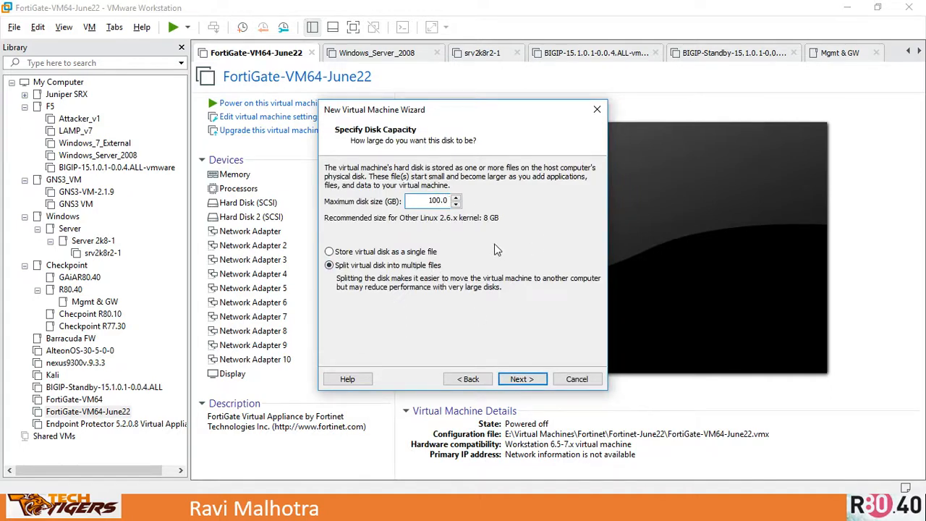
pyautogui.click(407, 254)
pyautogui.click(523, 380)
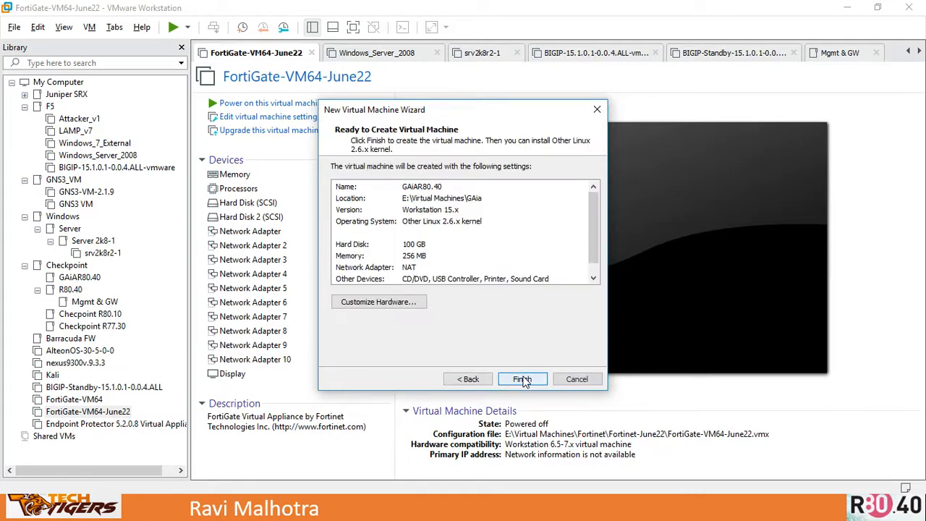
# - Open hardware customization and set the virtual machine's memory to 4000 MB
pyautogui.click(367, 303)
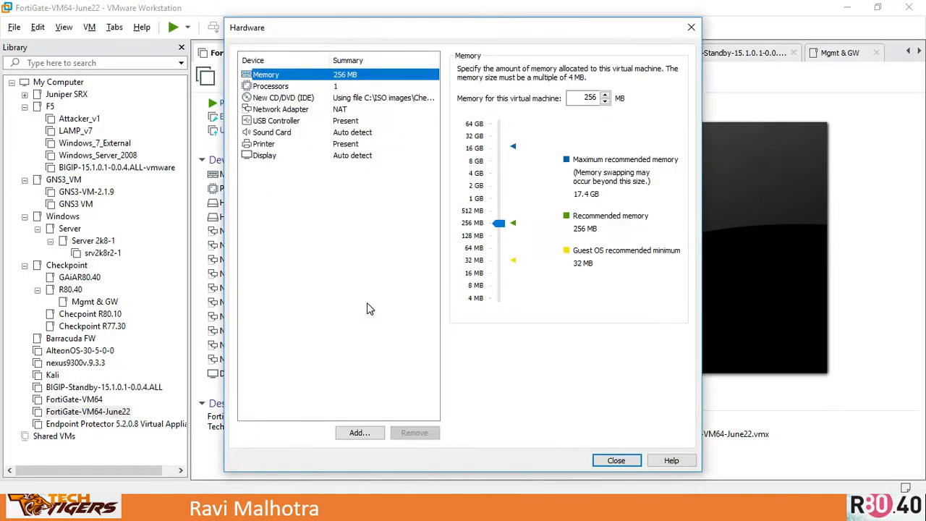
pyautogui.doubleClick(586, 97)
pyautogui.write('400')
pyautogui.press('Tab')
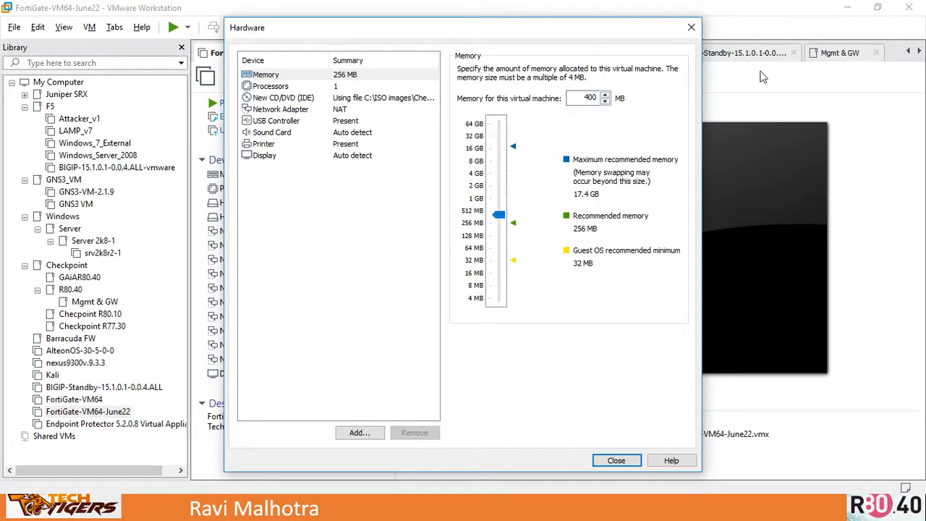
pyautogui.moveTo(580, 99); pyautogui.dragTo(604, 101)
pyautogui.write('4000')
pyautogui.press('Tab')
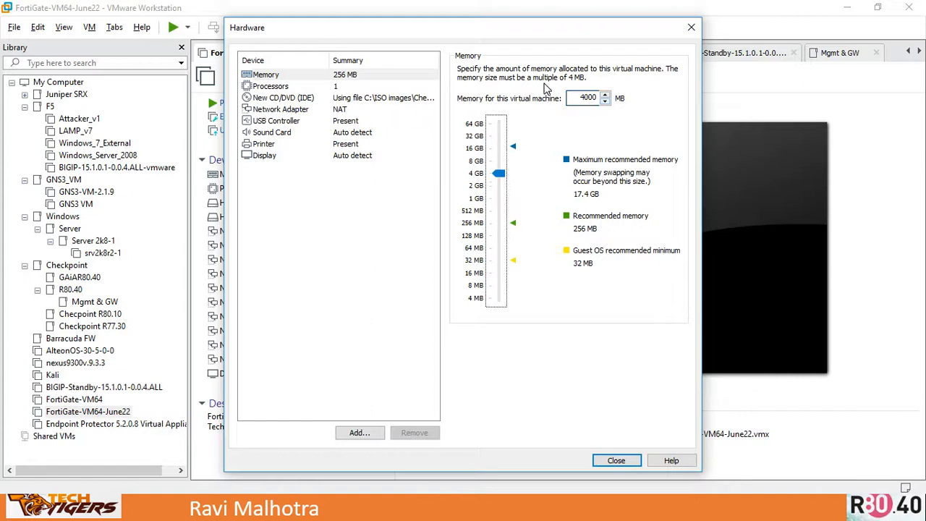
# - Set the number of cores per processor to 2
pyautogui.click(313, 87)
pyautogui.click(592, 88)
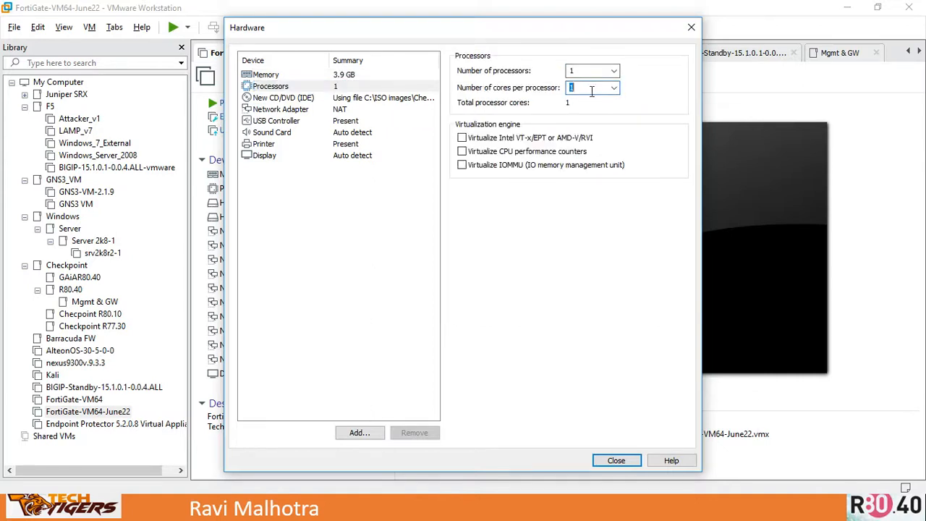
pyautogui.click(614, 88)
pyautogui.click(577, 110)
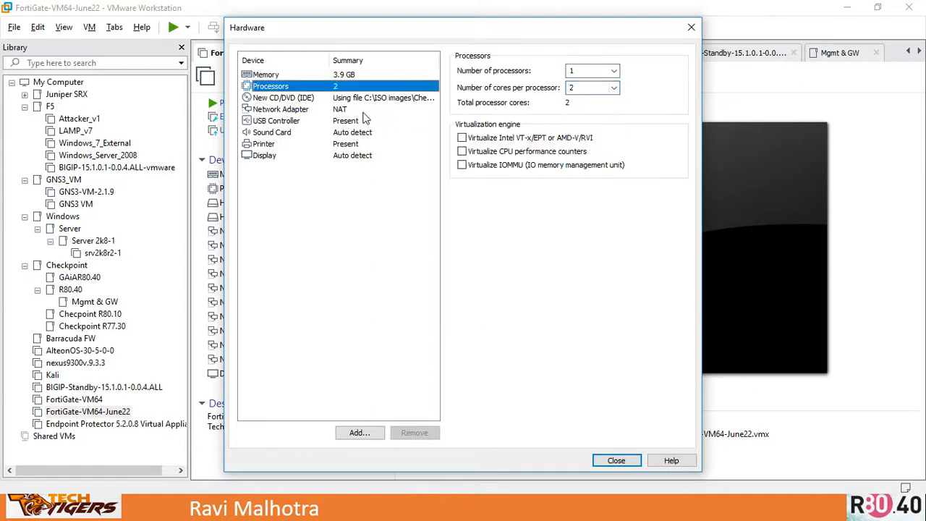
# - Add three more network adapters to the virtual machine
pyautogui.click(345, 110)
pyautogui.click(358, 433)
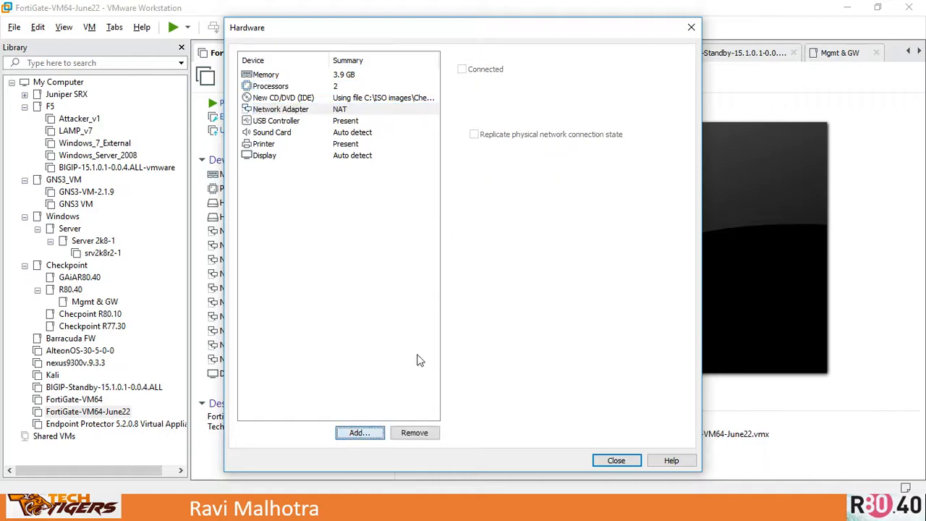
pyautogui.click(363, 205)
pyautogui.click(527, 377)
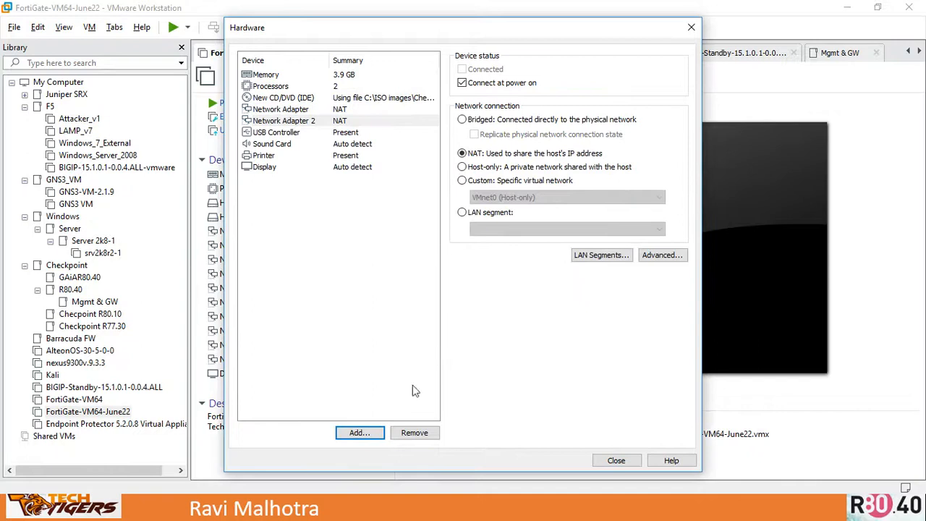
pyautogui.click(361, 434)
pyautogui.click(368, 205)
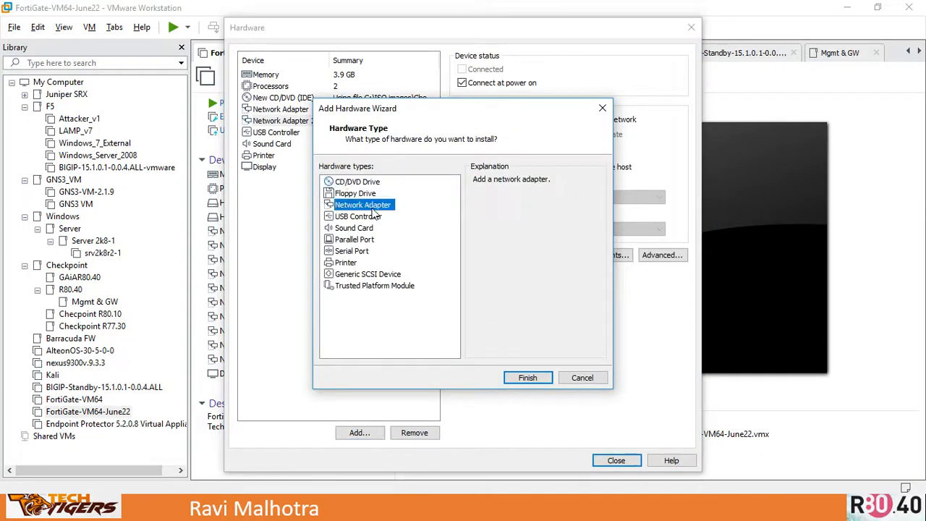
pyautogui.click(526, 377)
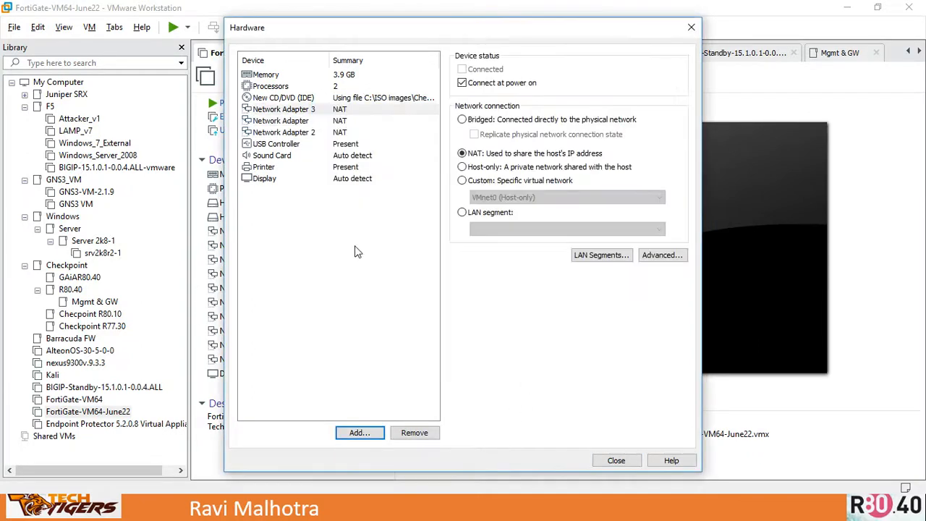
pyautogui.click(367, 436)
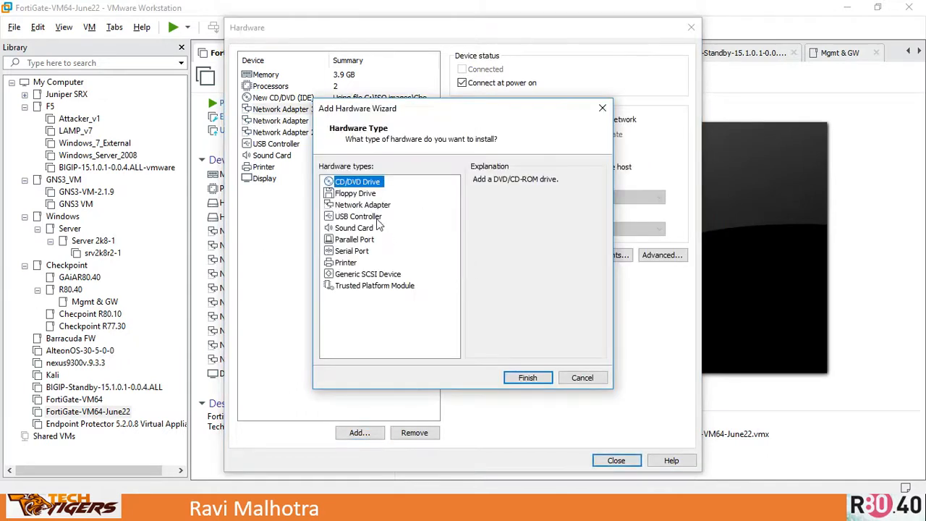
pyautogui.click(375, 206)
pyautogui.click(535, 385)
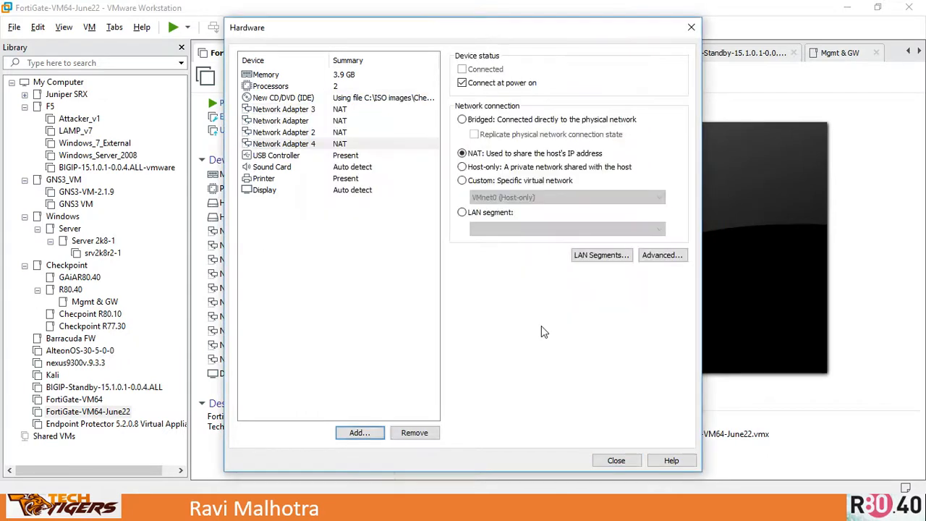
# - Connect the first network adapter to the custom virtual network VMnet0
pyautogui.click(298, 110)
pyautogui.click(299, 121)
pyautogui.click(301, 132)
pyautogui.click(303, 144)
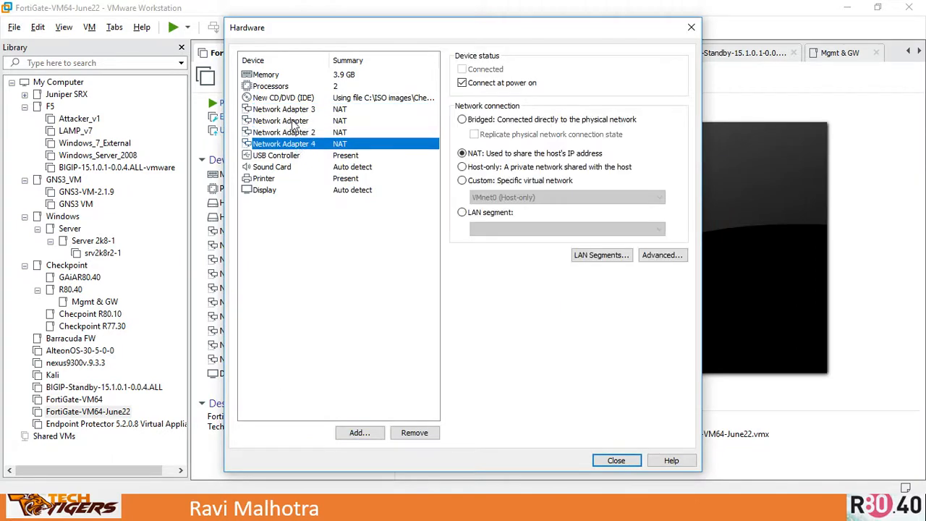
pyautogui.click(296, 123)
pyautogui.click(462, 181)
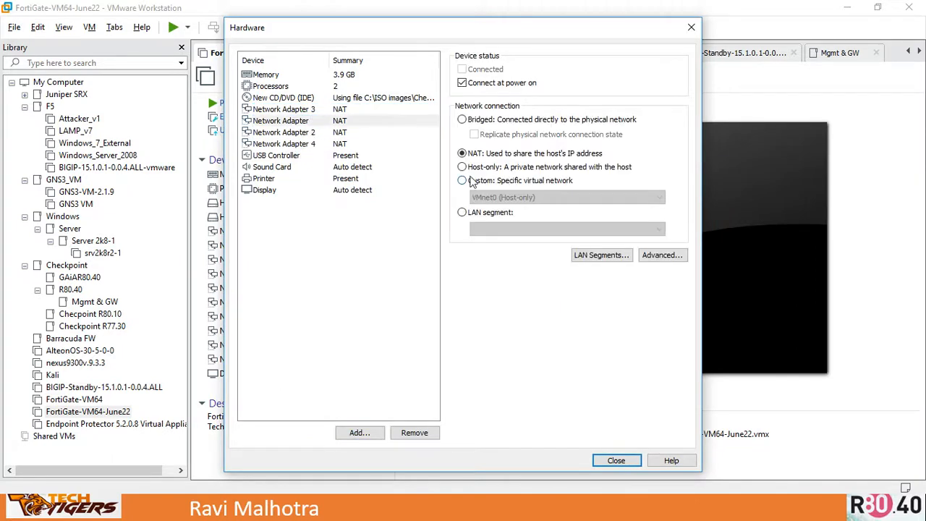
# - Connect Network Adapter 2 to the custom virtual network VMnet1
pyautogui.click(323, 135)
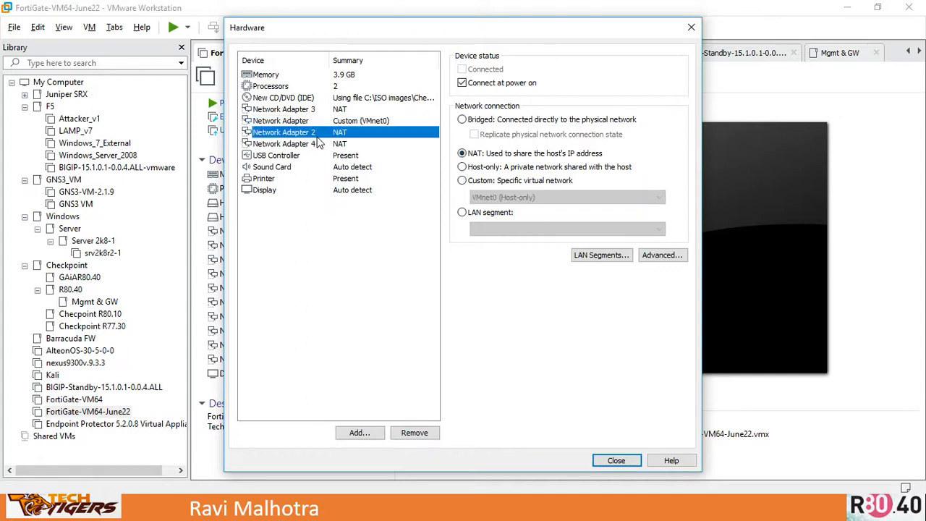
pyautogui.click(519, 181)
pyautogui.click(518, 197)
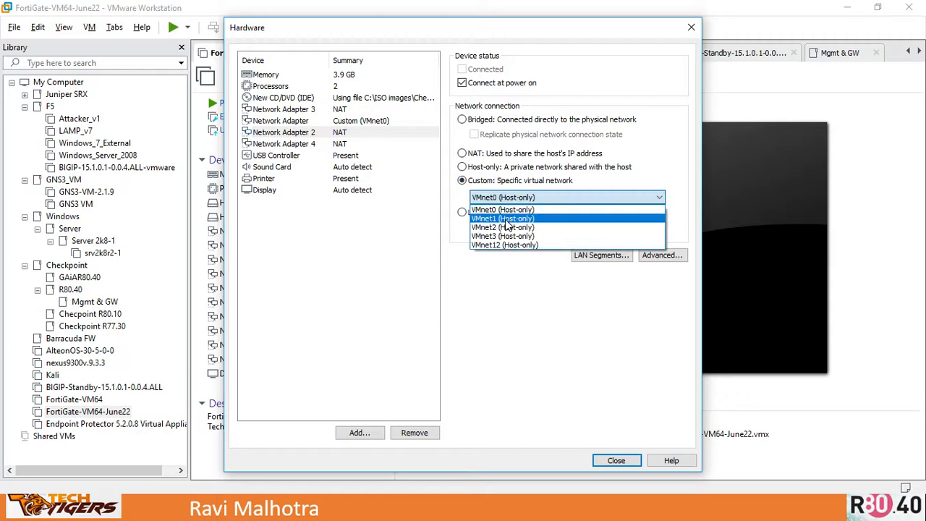
pyautogui.click(506, 219)
# - Connect Network Adapter 3 to the custom virtual network VMnet2
pyautogui.click(305, 112)
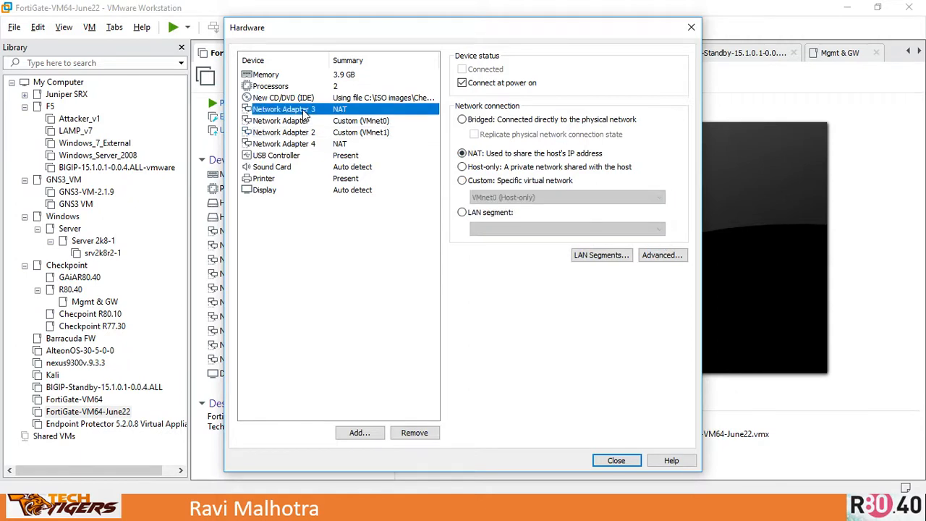
pyautogui.click(511, 182)
pyautogui.click(515, 197)
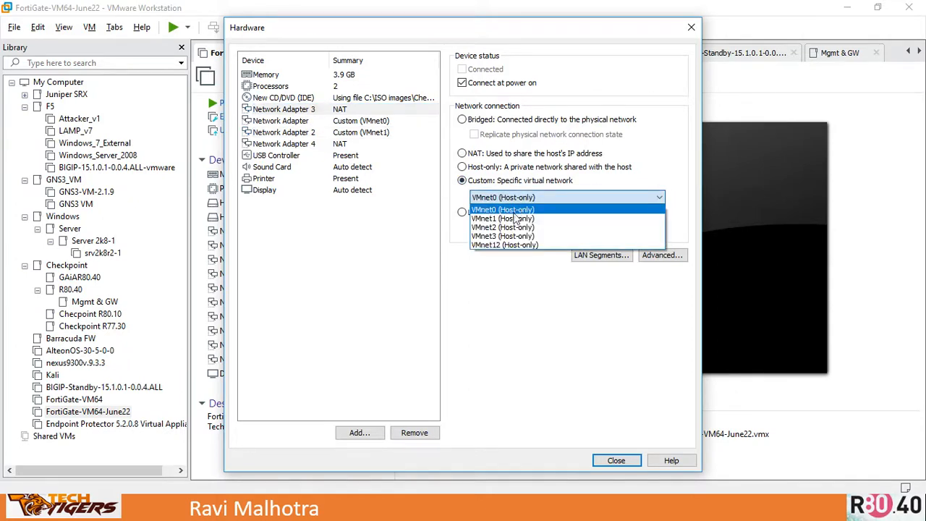
pyautogui.click(508, 227)
# - Connect Network Adapter 4 to the custom virtual network VMnet3
pyautogui.click(299, 144)
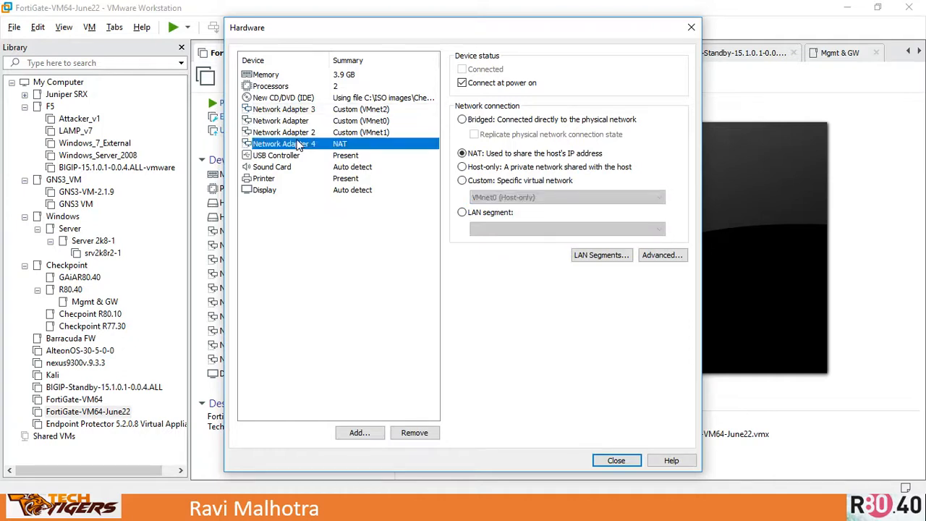
pyautogui.click(484, 181)
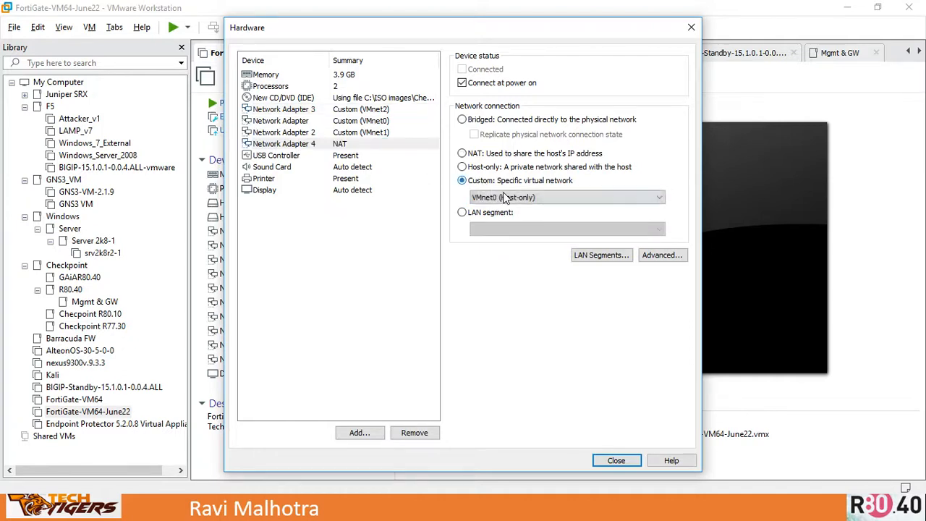
pyautogui.click(505, 199)
pyautogui.click(511, 237)
# - Close the hardware settings and finish creating the virtual machine
pyautogui.click(363, 110)
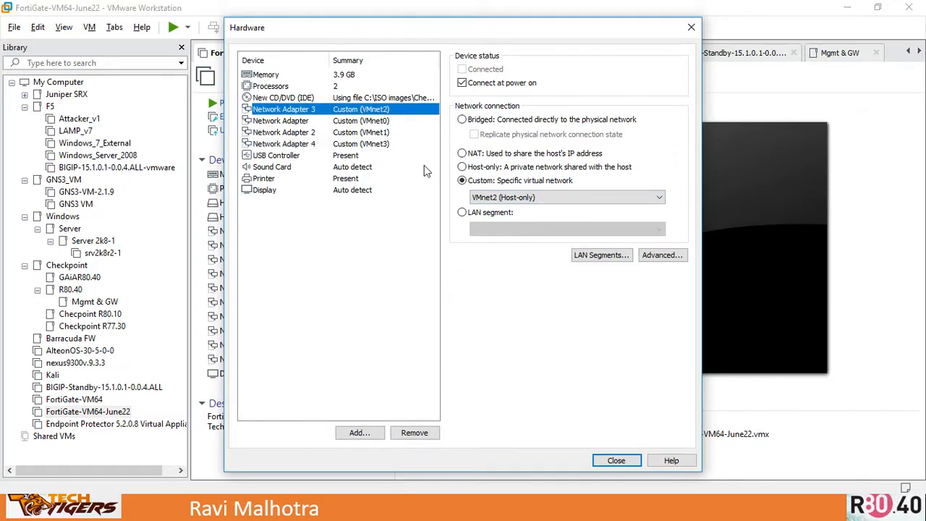
pyautogui.click(614, 462)
pyautogui.click(524, 381)
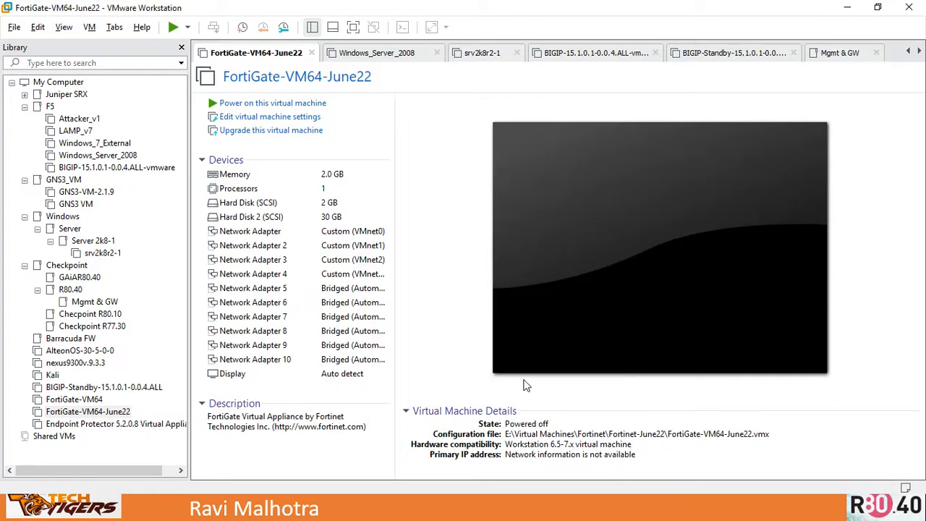
# - Move the GAiAR80.40 virtual machine into the Checkpoint library folder and power it on
pyautogui.click(74, 438)
pyautogui.moveTo(75, 442); pyautogui.dragTo(81, 283)
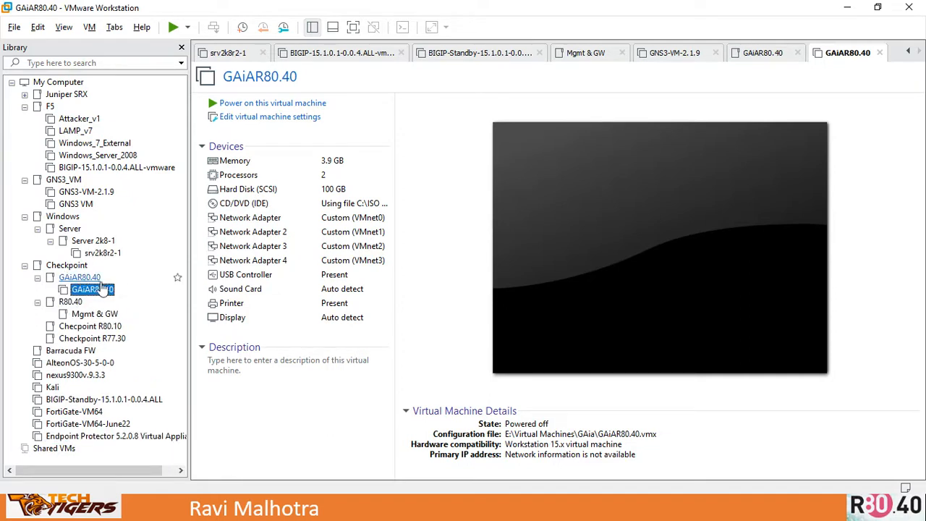
pyautogui.click(270, 103)
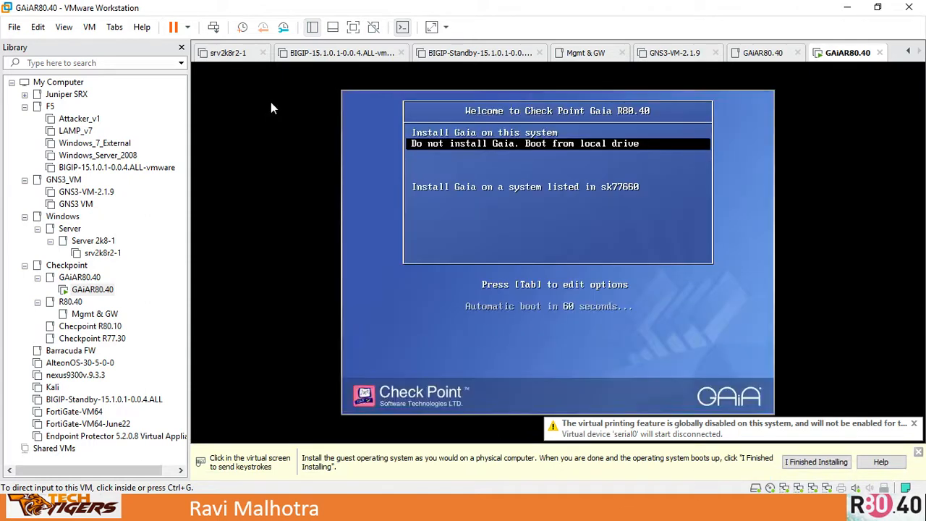
# - Choose to install Gaia on this system from the boot menu
pyautogui.click(700, 160)
pyautogui.press('Up')
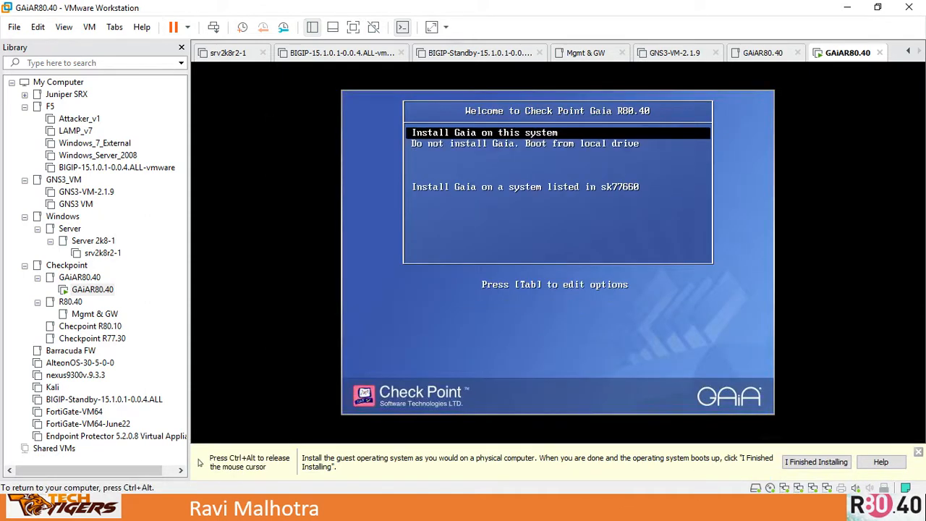
pyautogui.press('Return')
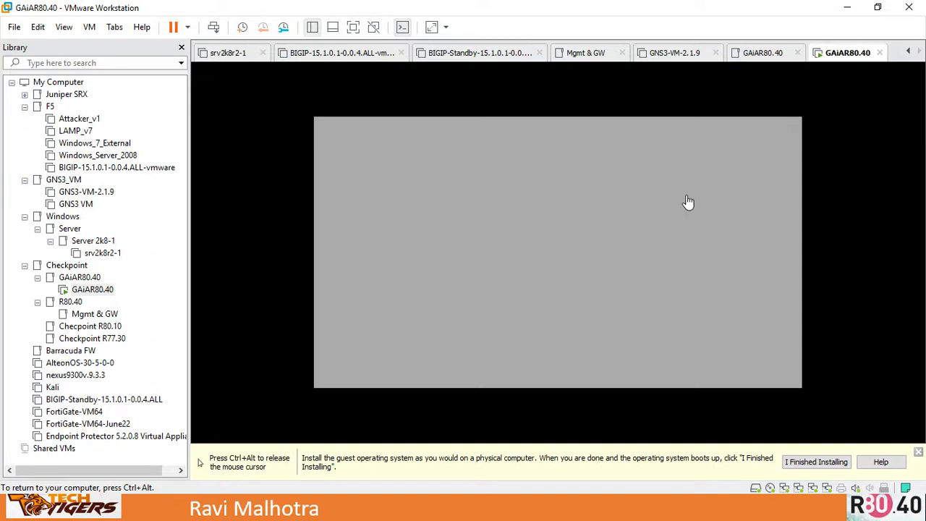
# - Proceed past the welcome screen, accepting the US keyboard and the default partition layout
pyautogui.hotkey('ctrl', 'alt')
pyautogui.hotkey('alt', 'Tab')
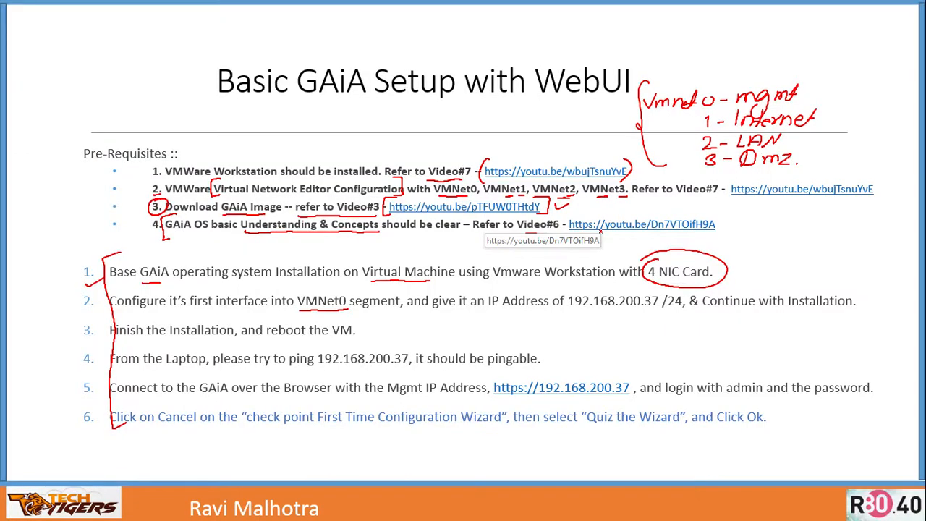
pyautogui.hotkey('alt', 'Tab')
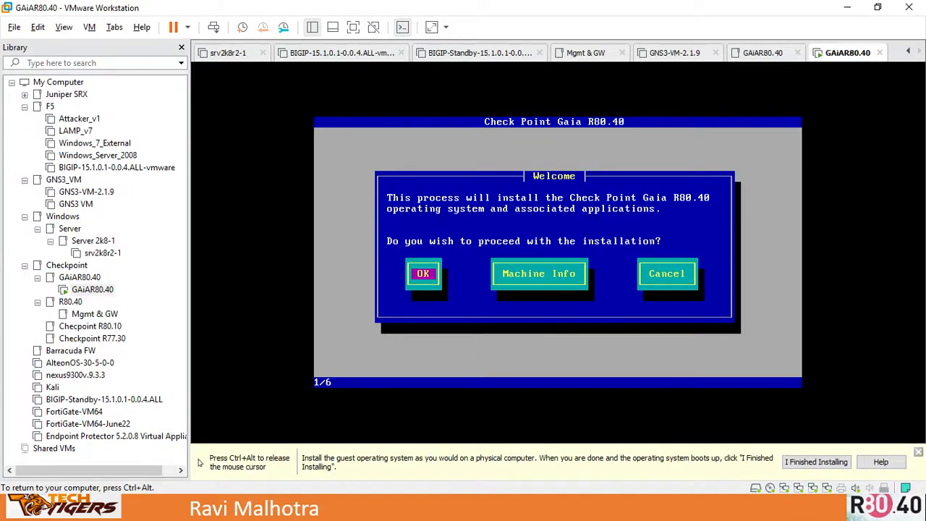
pyautogui.press('Return')
pyautogui.press('Tab')
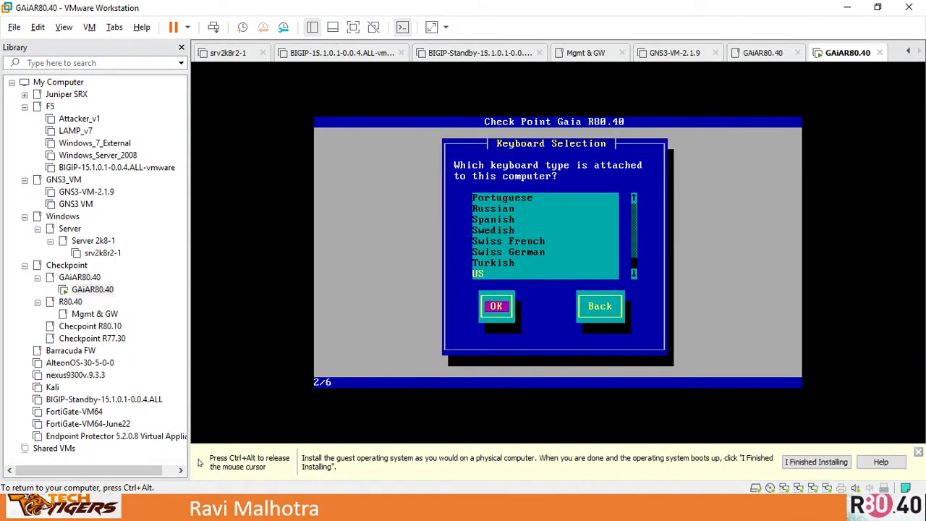
pyautogui.press('Return')
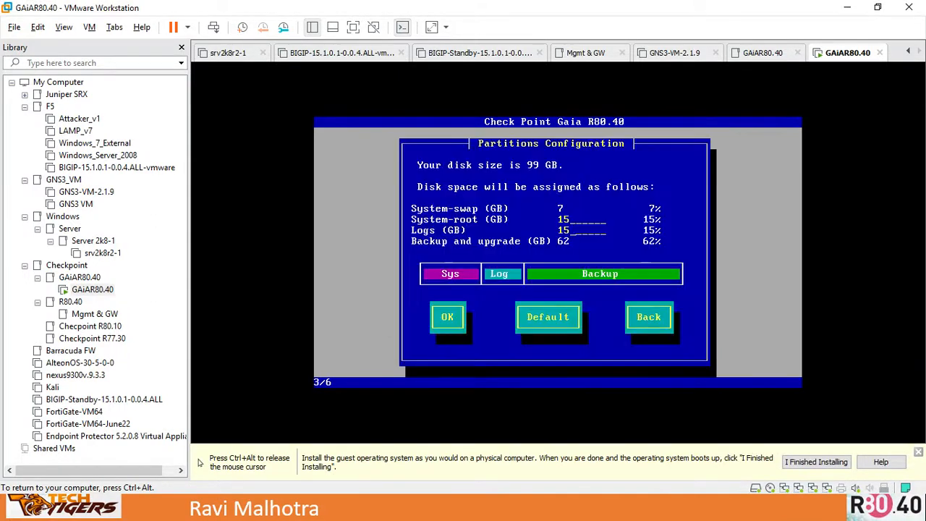
pyautogui.press('Return')
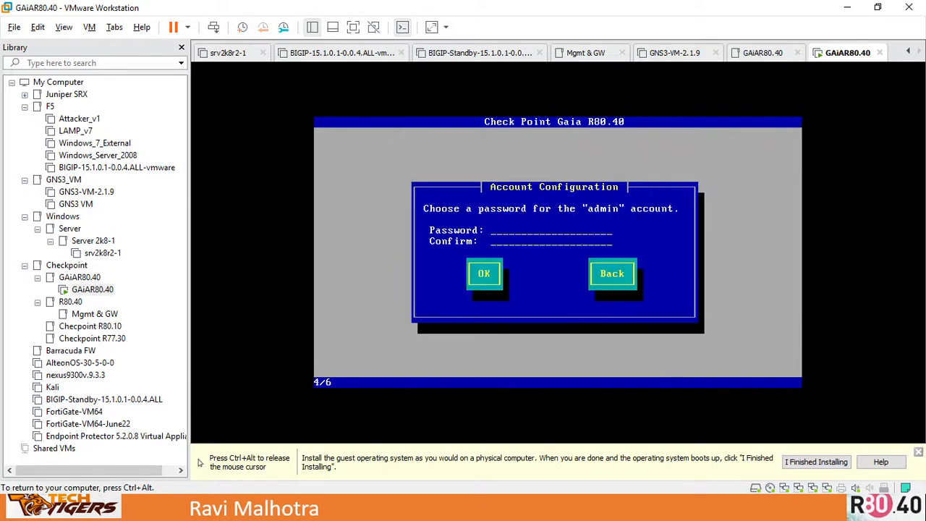
# - Enter and confirm a password for the admin account
pyautogui.write('*******')
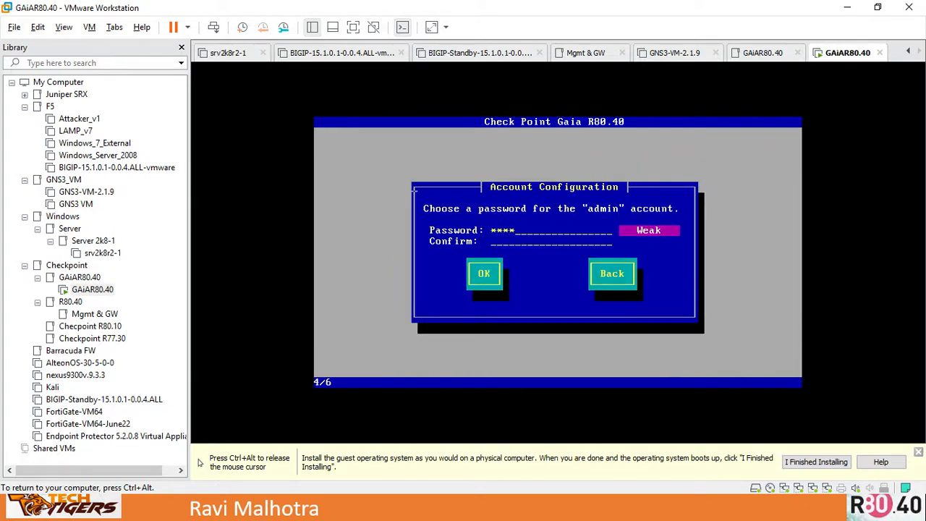
pyautogui.write('*******')
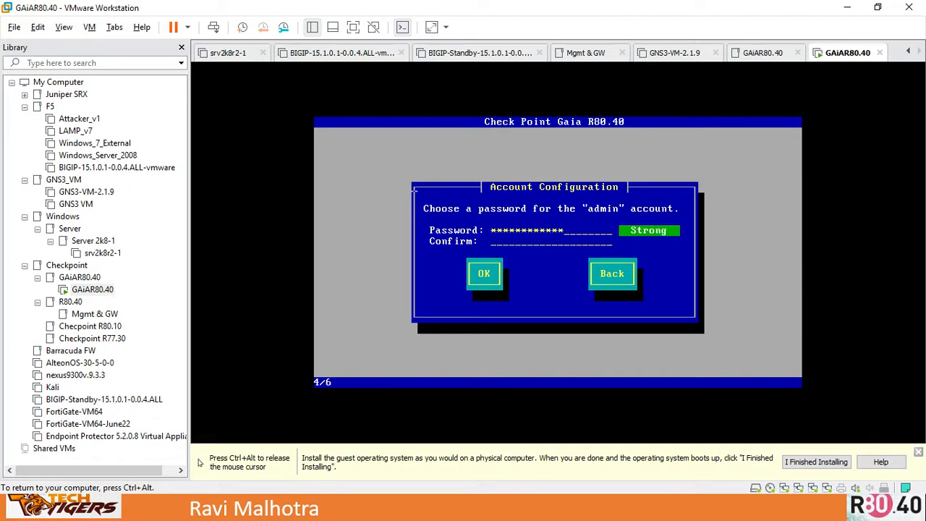
pyautogui.write('*')
pyautogui.press('Tab')
pyautogui.write('***************')
pyautogui.press('Tab')
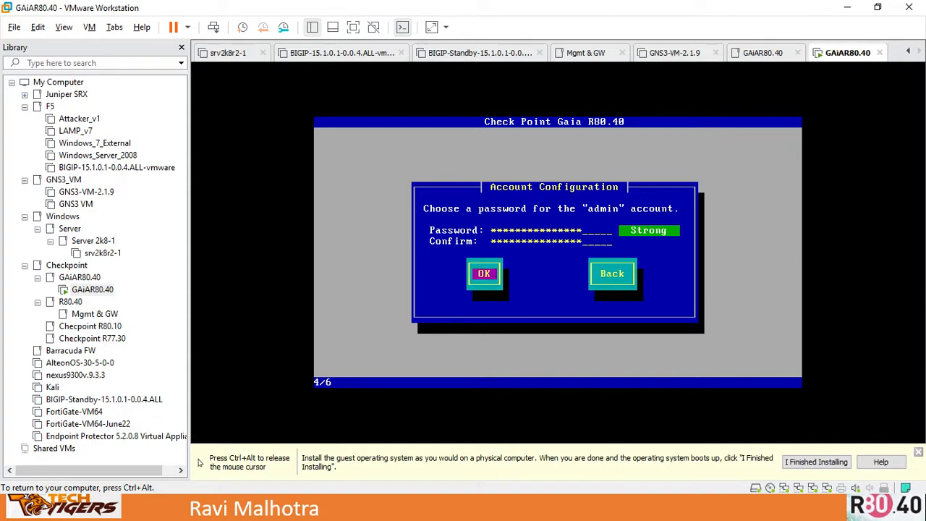
pyautogui.press('Return')
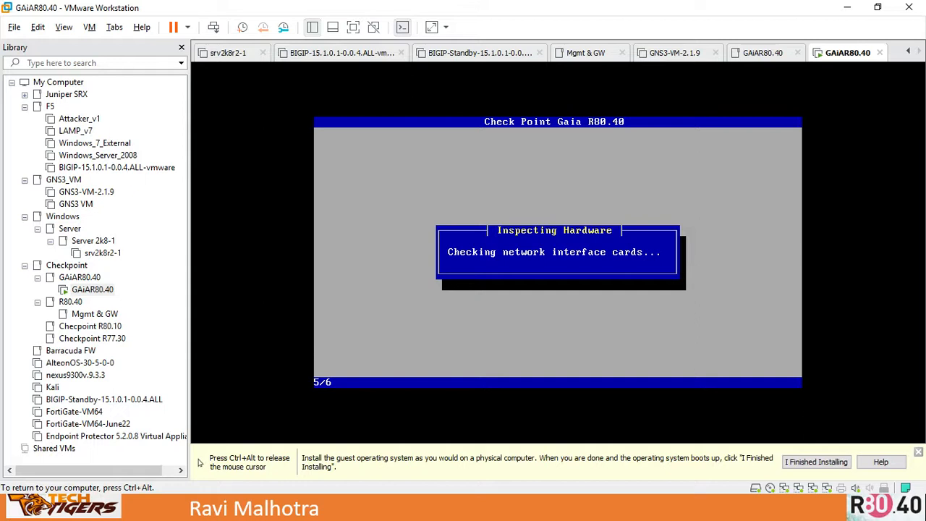
# - Inspect the VM's network adapter settings to check which virtual network the first adapter uses
pyautogui.hotkey('ctrl', 'alt')
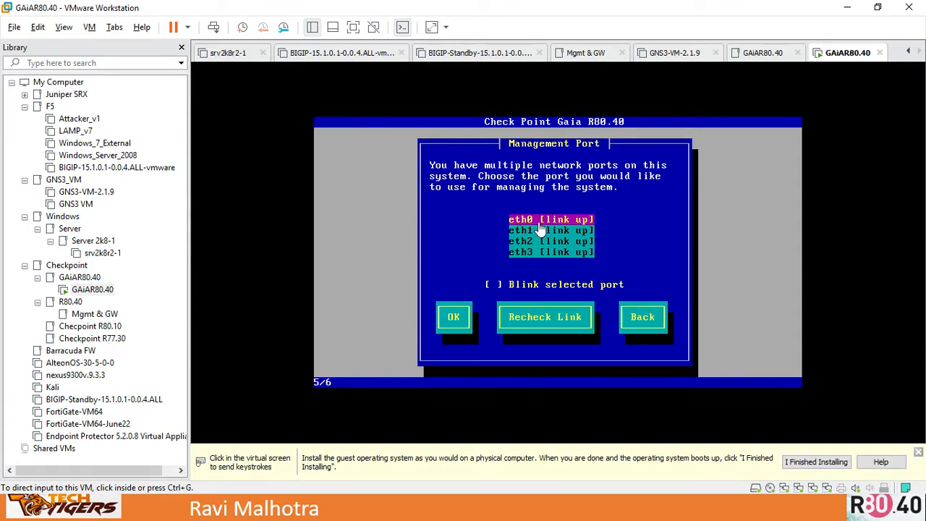
pyautogui.click(616, 187)
pyautogui.press('Tab')
pyautogui.press('Tab')
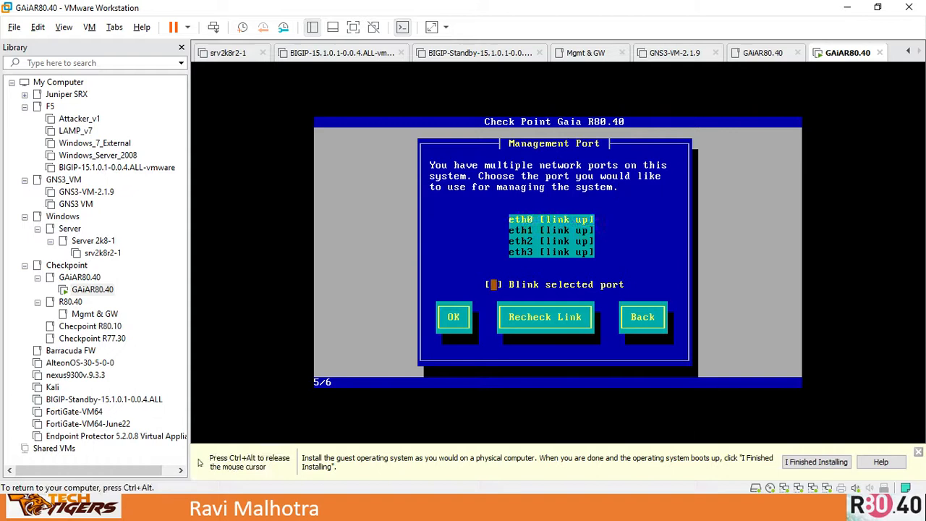
pyautogui.hotkey('ctrl', 'alt')
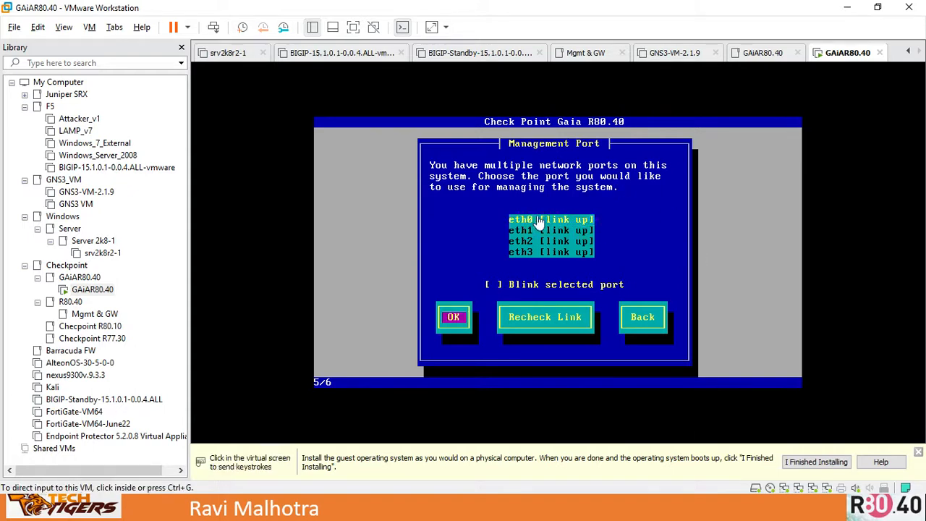
pyautogui.click(784, 488)
pyautogui.click(809, 468)
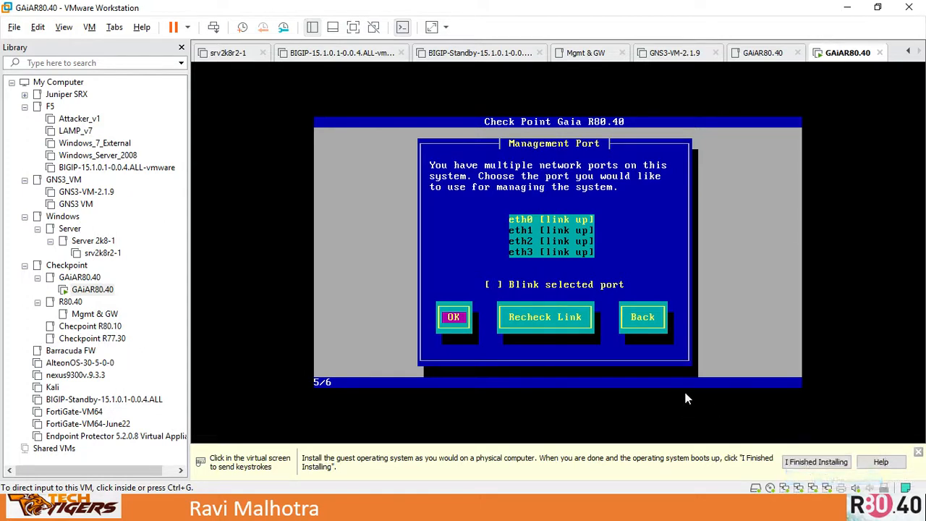
pyautogui.doubleClick(786, 490)
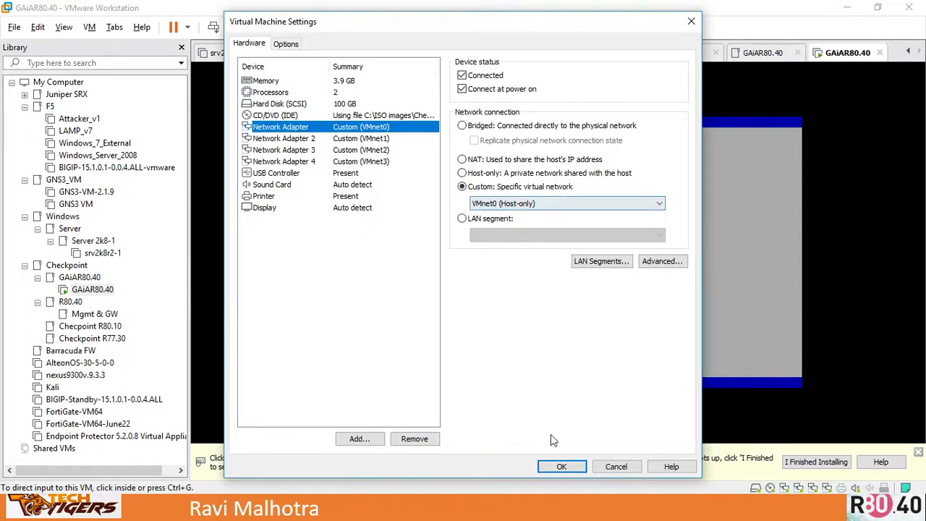
pyautogui.click(562, 467)
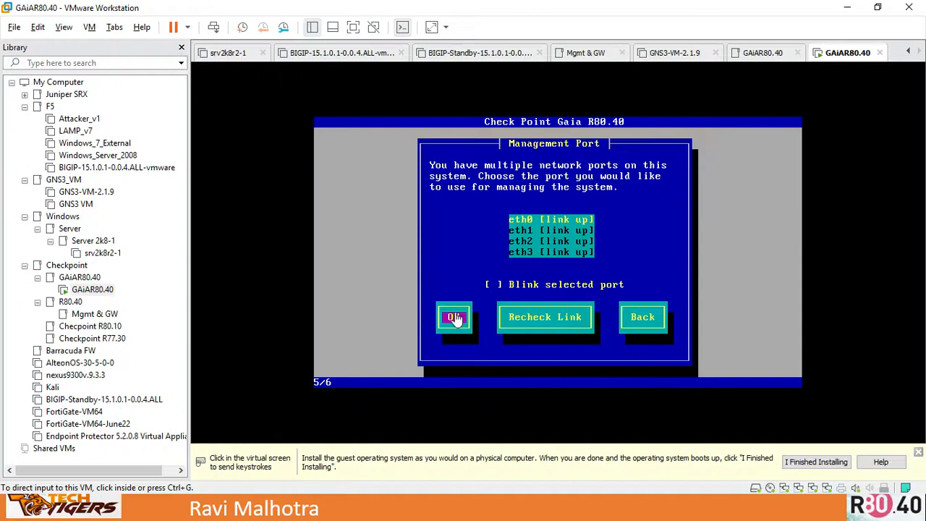
# - Select eth0 as the management port and set its IP address to 192.168.200.37
pyautogui.click(625, 208)
pyautogui.press('Return')
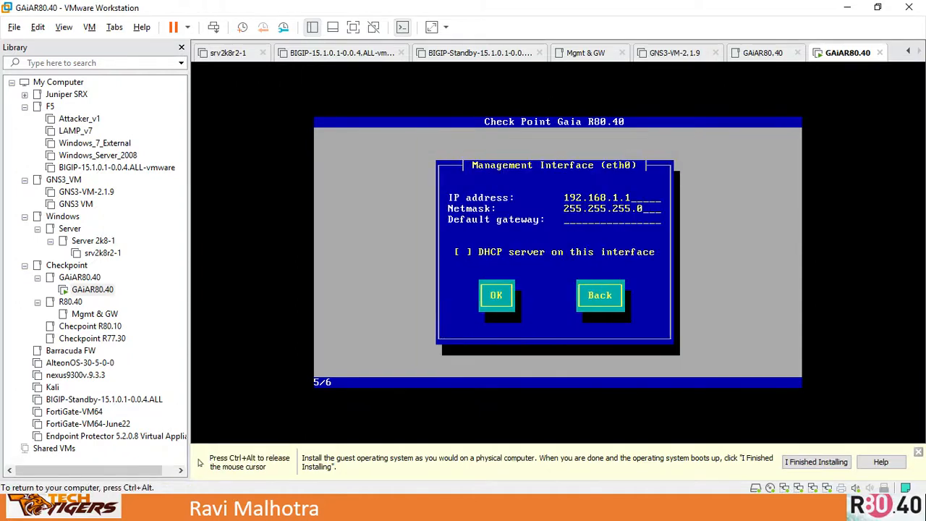
pyautogui.press('BackSpace')
pyautogui.press('BackSpace')
pyautogui.press('BackSpace')
pyautogui.write('200.37')
# - Enter a default gateway and confirm the eth0 management interface settings to begin package installation
pyautogui.hotkey('alt', 'Tab')
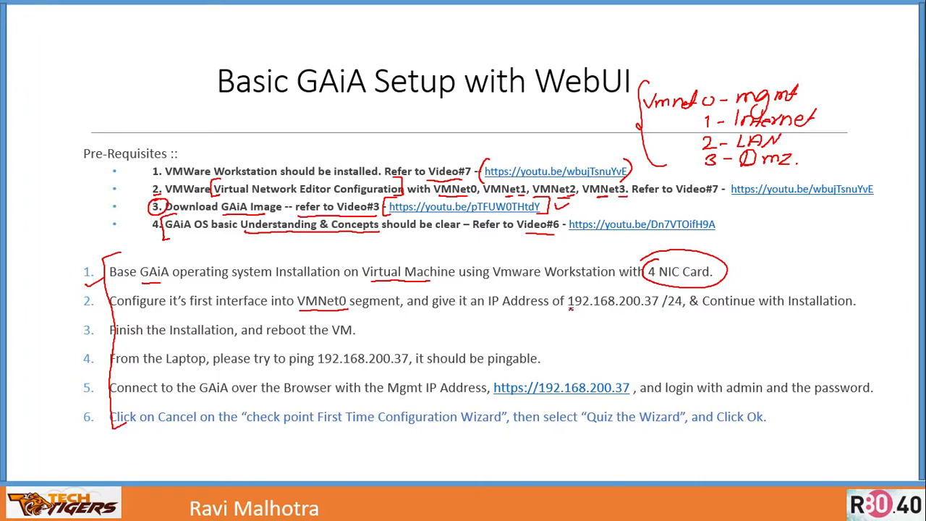
pyautogui.moveTo(569, 308); pyautogui.dragTo(690, 308)
pyautogui.hotkey('alt', 'Tab')
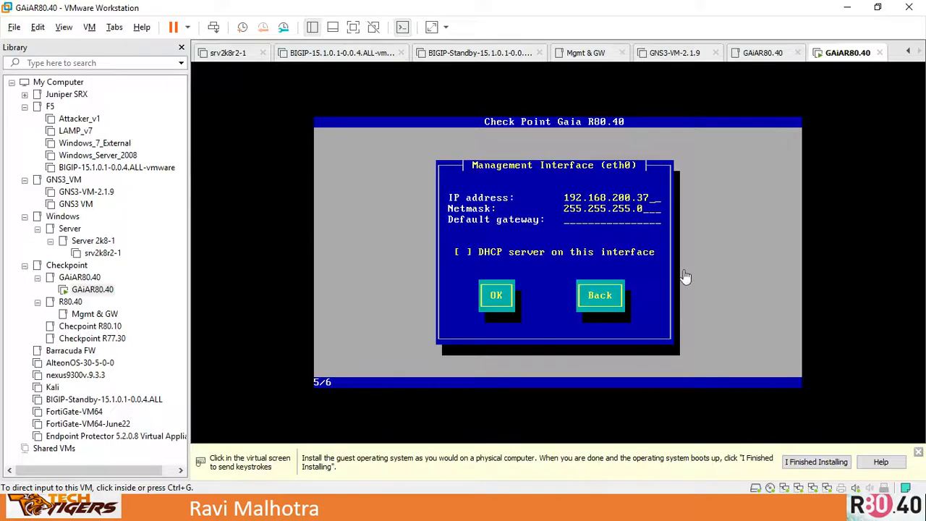
pyautogui.click(654, 190)
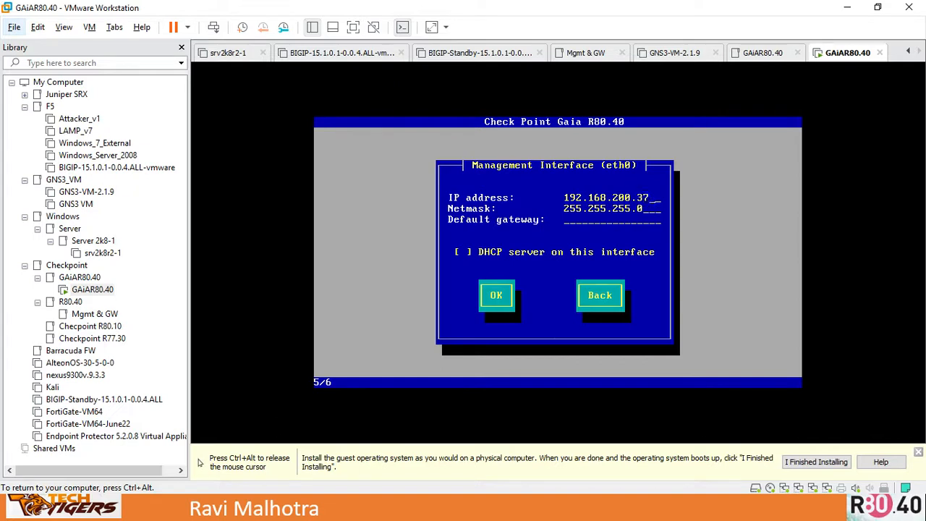
pyautogui.press('Tab')
pyautogui.press('Tab')
pyautogui.write('192.168.200.254')
pyautogui.press('BackSpace')
pyautogui.press('BackSpace')
pyautogui.press('BackSpace')
pyautogui.press('BackSpace')
pyautogui.press('BackSpace')
pyautogui.press('BackSpace')
pyautogui.press('BackSpace')
pyautogui.press('BackSpace')
pyautogui.press('BackSpace')
pyautogui.press('BackSpace')
pyautogui.press('BackSpace')
pyautogui.press('BackSpace')
pyautogui.press('BackSpace')
pyautogui.press('BackSpace')
pyautogui.press('BackSpace')
pyautogui.press('Tab')
pyautogui.press('Tab')
pyautogui.press('Return')
pyautogui.press('Tab')
pyautogui.press('Return')
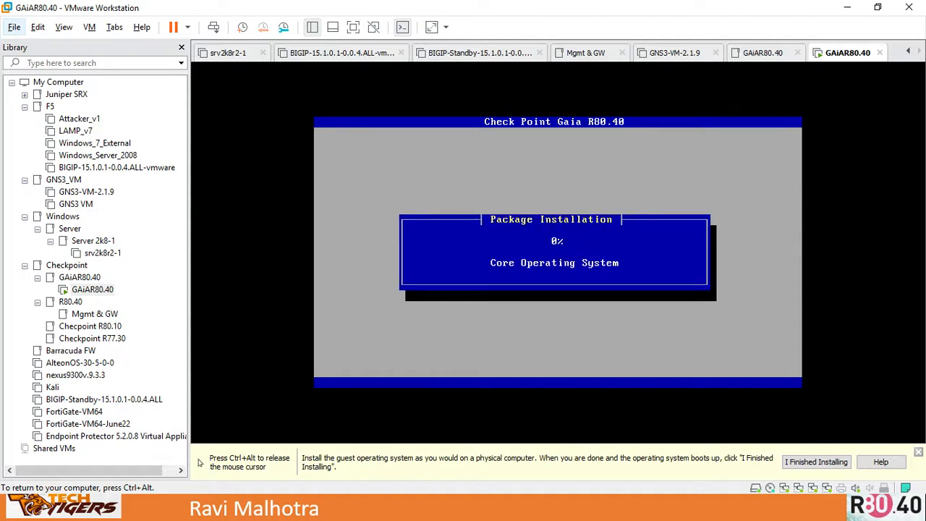
# - Reboot the system once the installation is complete
pyautogui.hotkey('ctrl', 'alt')
pyautogui.hotkey('alt', 'Tab')
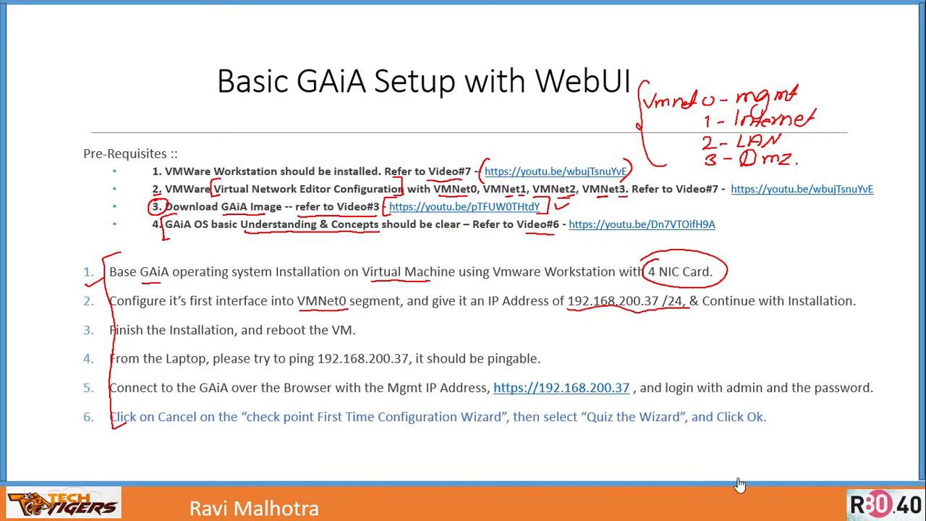
pyautogui.hotkey('alt', 'Tab')
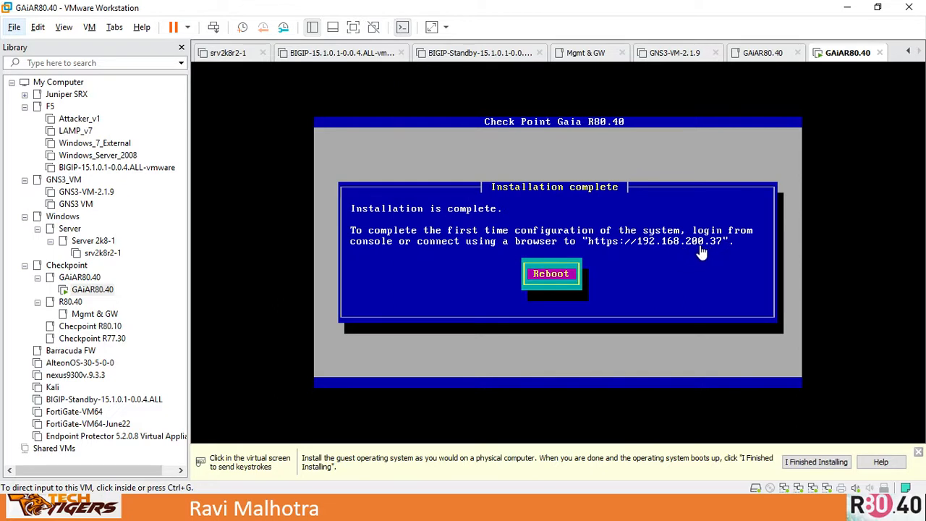
pyautogui.click(619, 218)
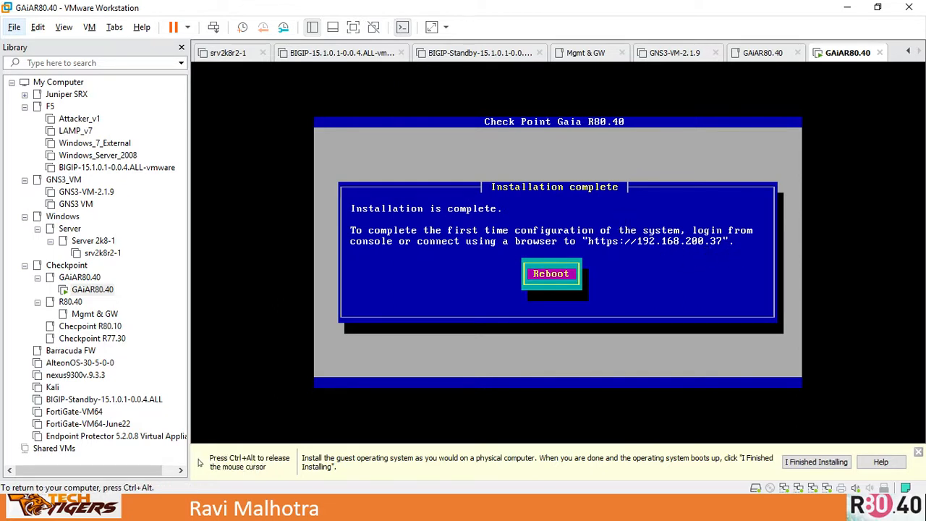
pyautogui.press('Return')
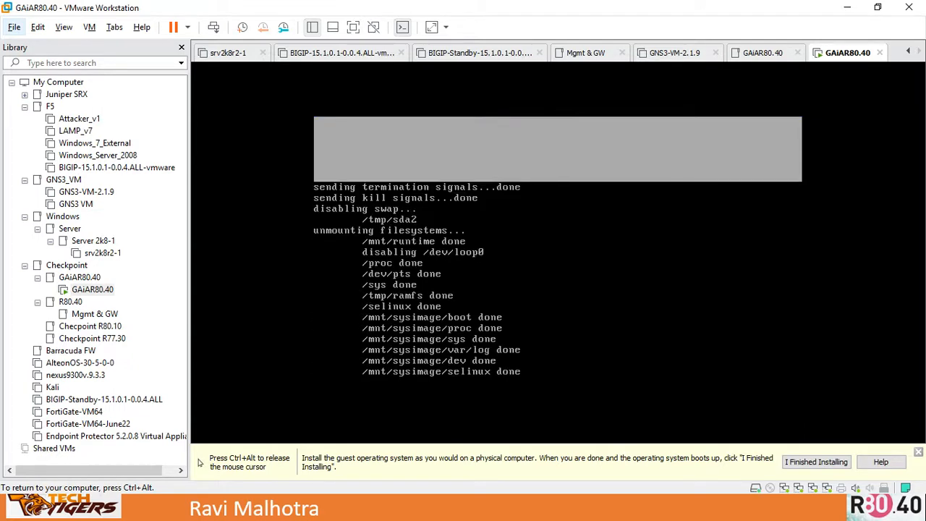
pyautogui.hotkey('ctrl', 'alt')
pyautogui.hotkey('alt', 'Tab')
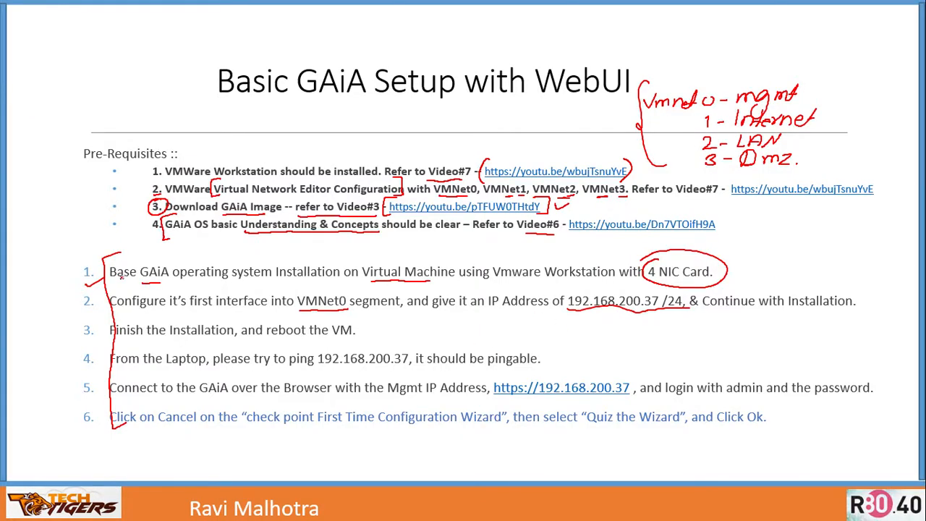
pyautogui.moveTo(197, 262); pyautogui.dragTo(239, 246)
pyautogui.moveTo(362, 329); pyautogui.dragTo(385, 325)
pyautogui.moveTo(543, 358); pyautogui.dragTo(562, 354)
pyautogui.moveTo(498, 372); pyautogui.dragTo(491, 400)
pyautogui.moveTo(117, 404); pyautogui.dragTo(126, 426)
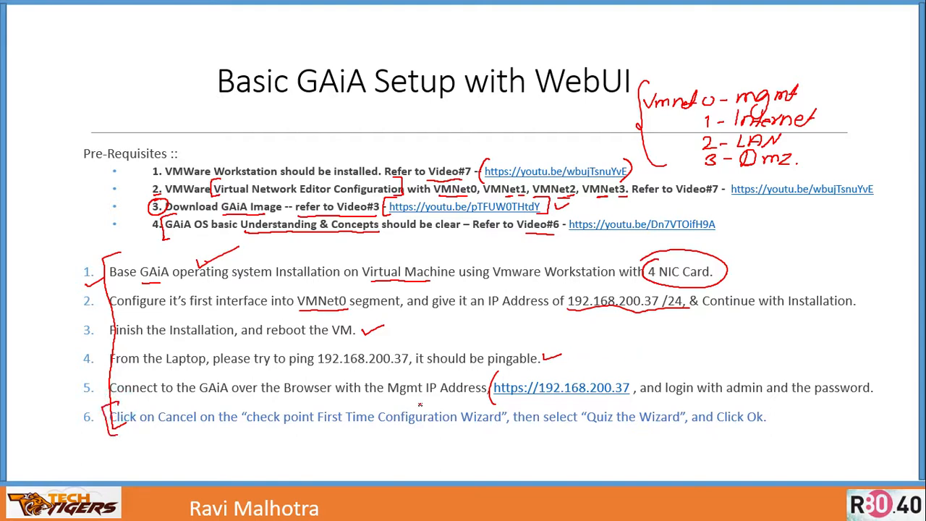
pyautogui.hotkey('alt', 'Tab')
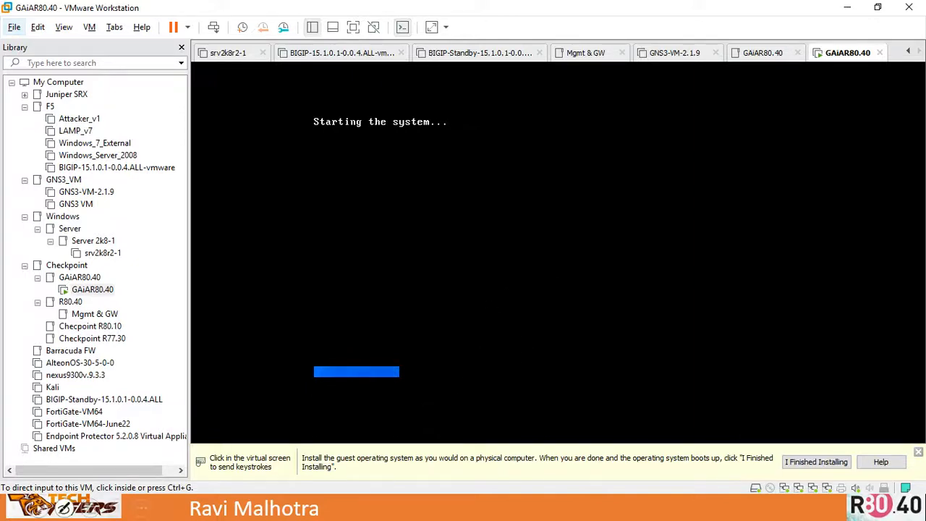
pyautogui.hotkey('alt', 'Tab')
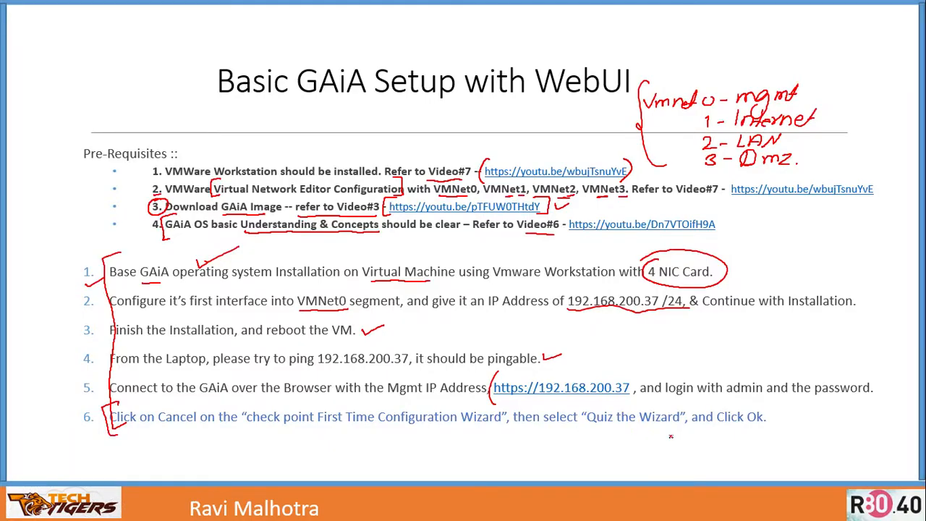
pyautogui.hotkey('alt', 'Tab')
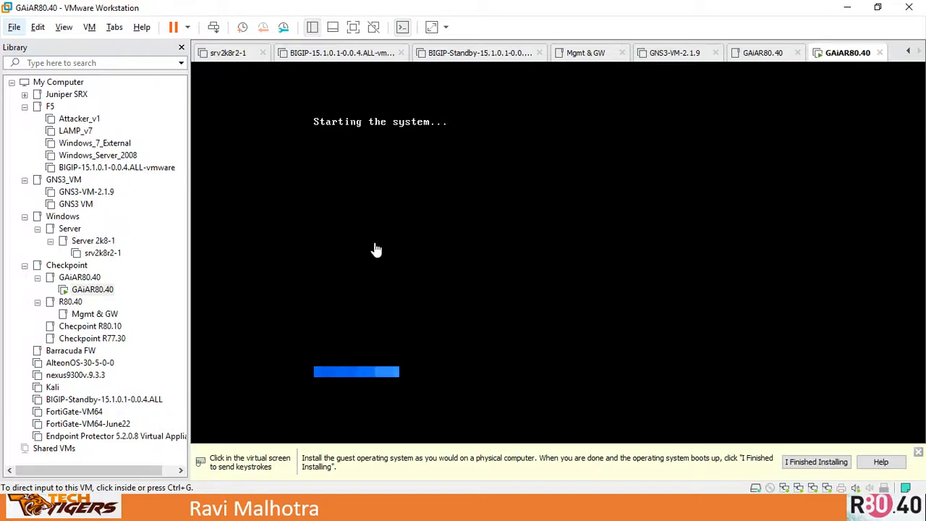
# - Open a Command Prompt on the host and ping the gateway 192.168.200.1
pyautogui.press('super')
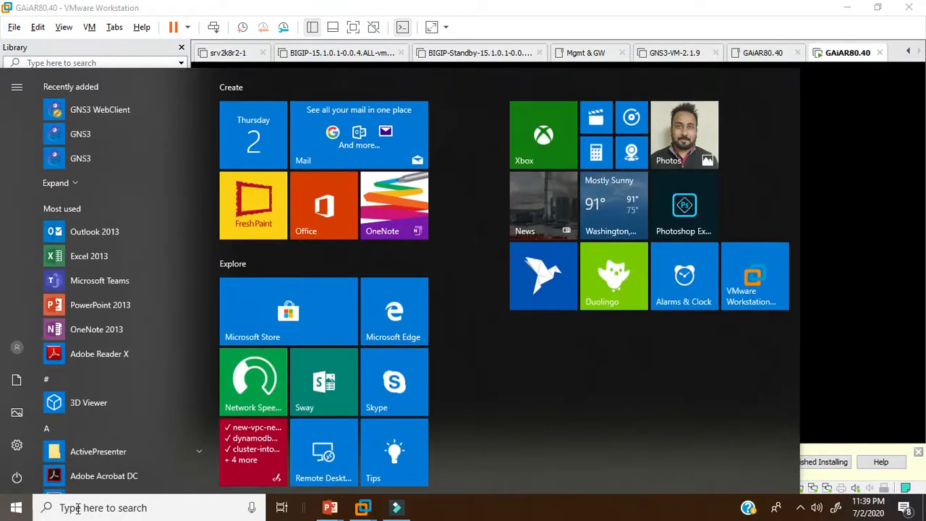
pyautogui.write('cmd')
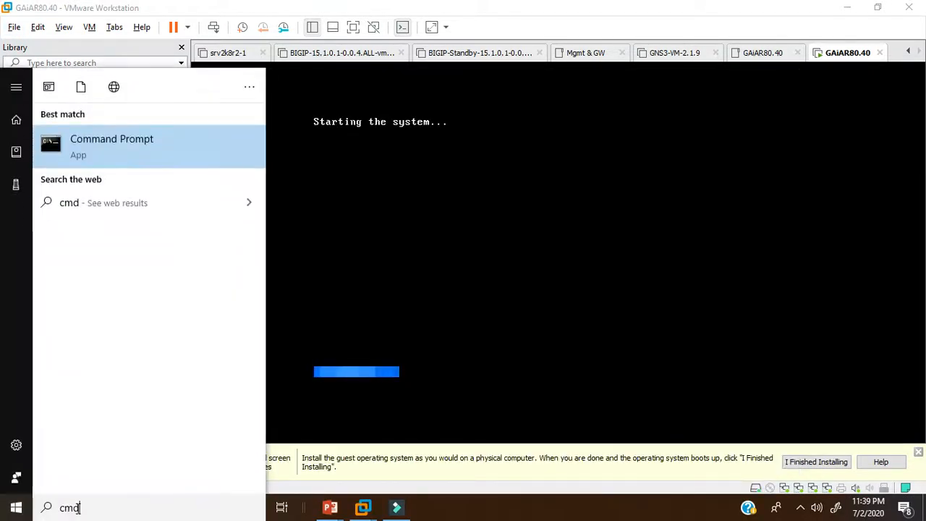
pyautogui.press('Return')
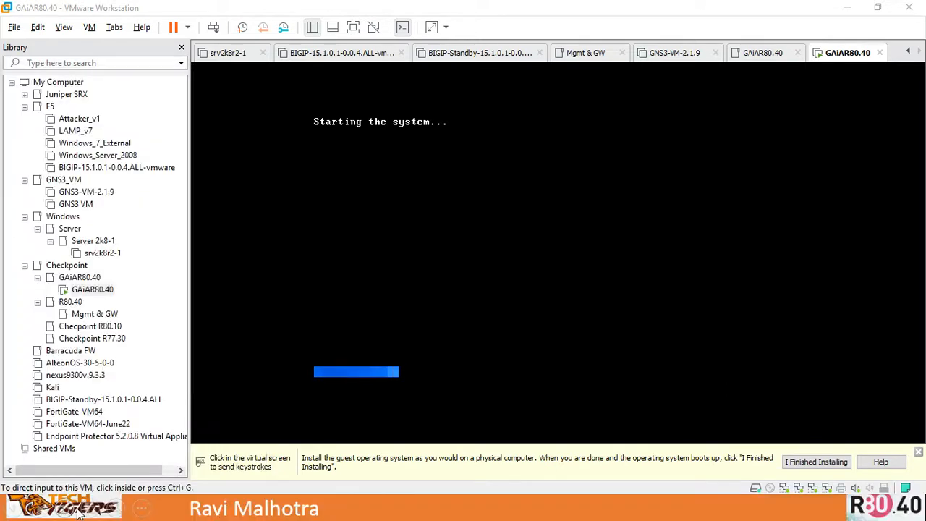
pyautogui.write('ping 192.168.200.1')
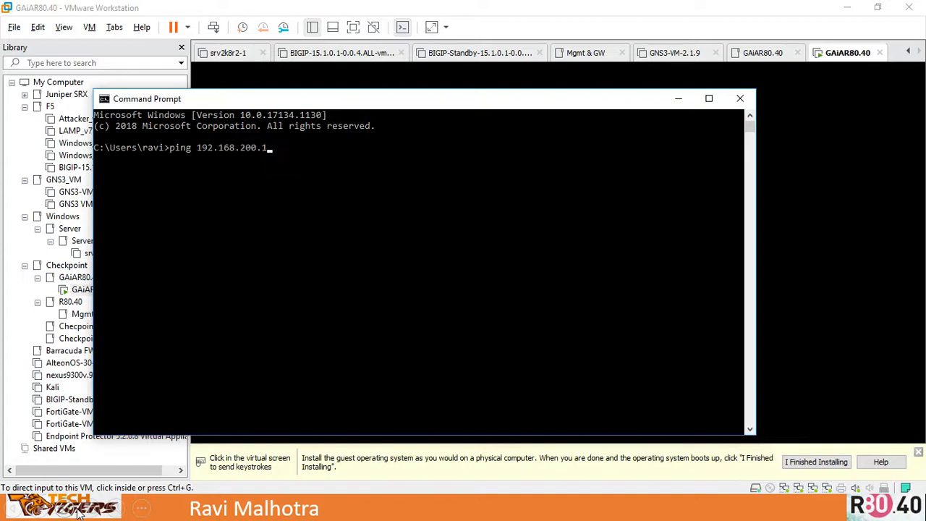
pyautogui.press('Return')
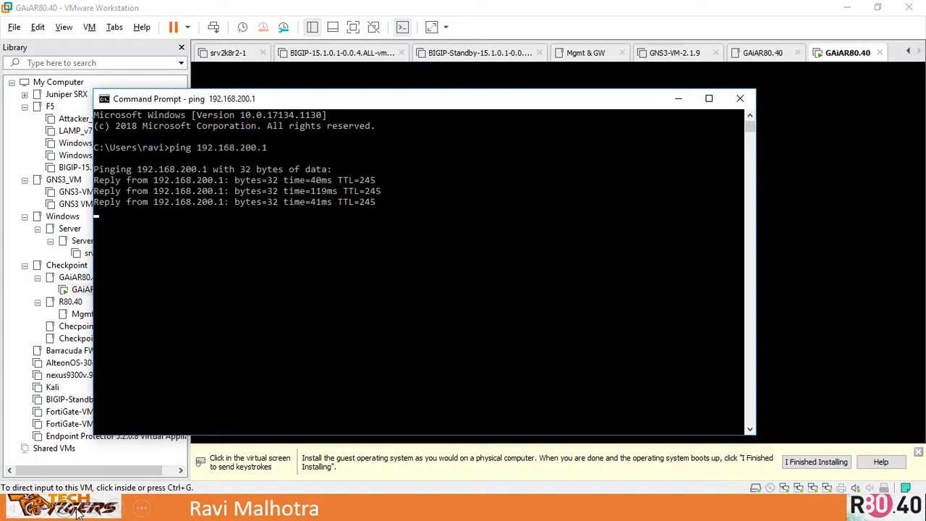
# - Open a second Command Prompt window and move it aside
pyautogui.click(16, 508)
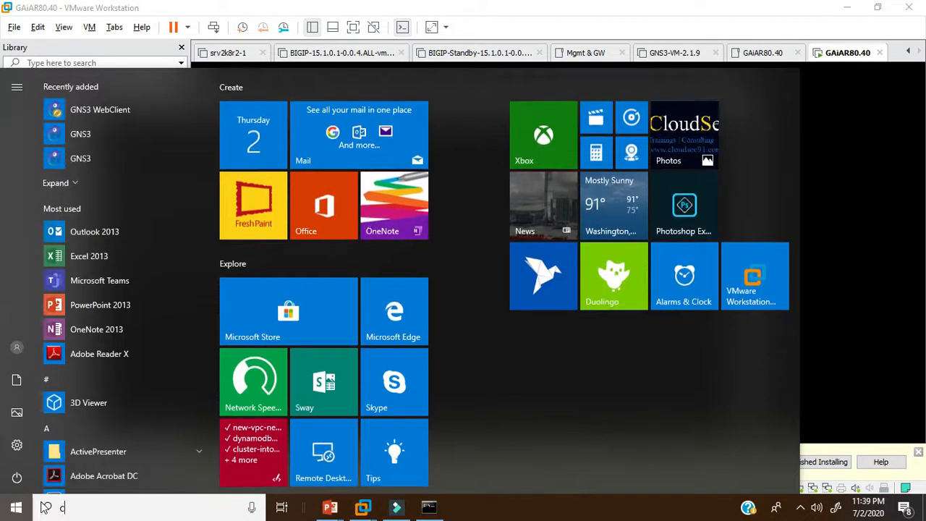
pyautogui.write('cmd')
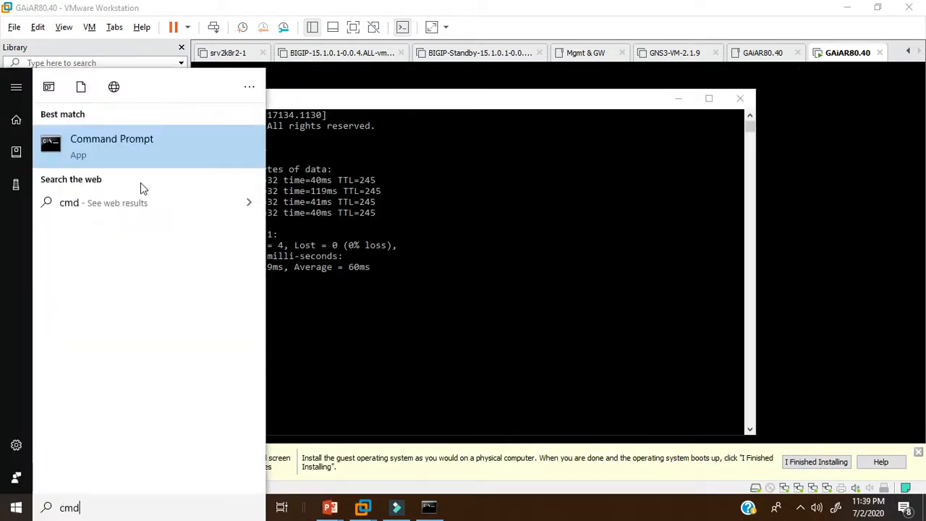
pyautogui.click(112, 139)
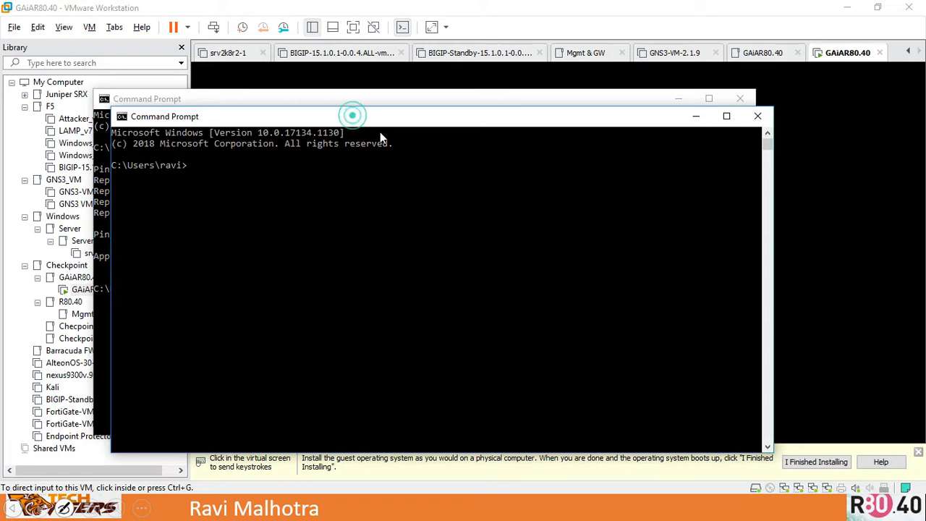
pyautogui.moveTo(353, 120); pyautogui.dragTo(591, 116)
# - In the first Command Prompt, rerun the ping to 192.168.200.1 as a continuous ping with -t
pyautogui.click(328, 240)
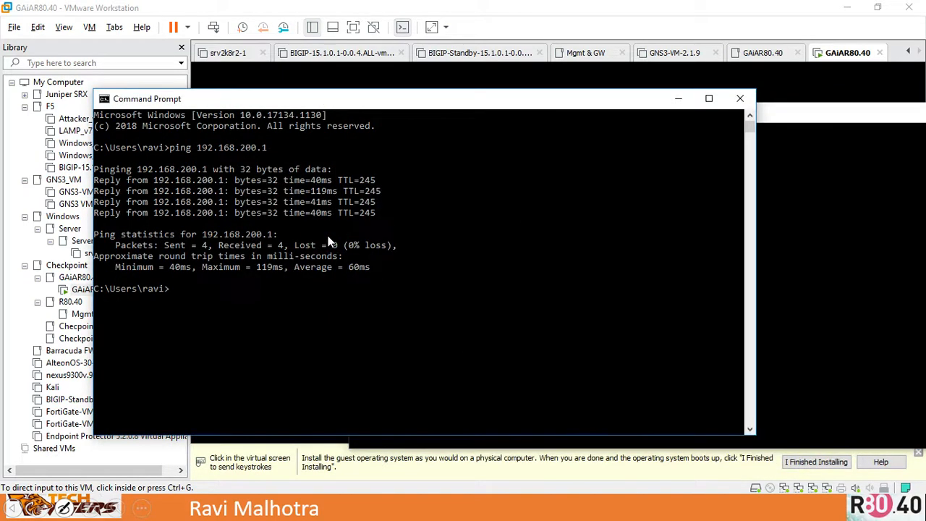
pyautogui.press('Up')
pyautogui.write('-t')
pyautogui.press('Return')
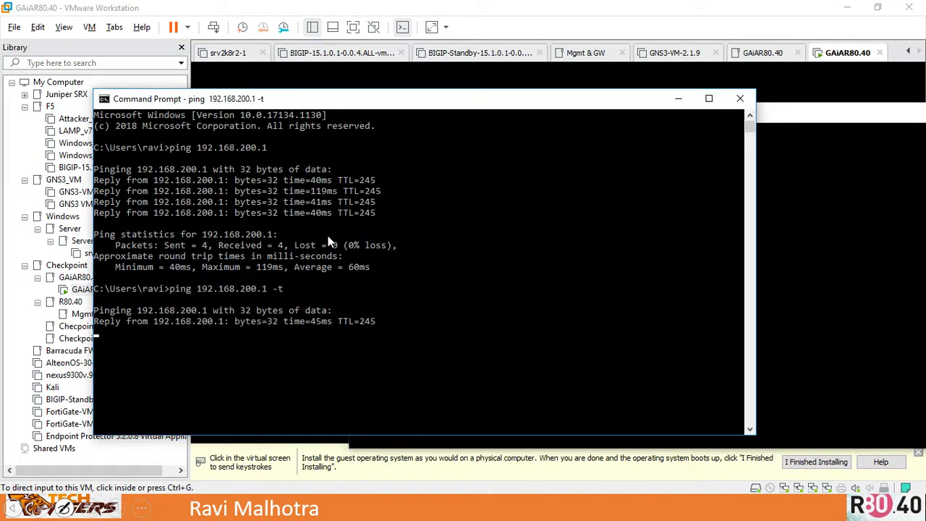
# - In the second Command Prompt, start a continuous ping to the Gaia management IP 192.168.200.37 with -t
pyautogui.click(698, 239)
pyautogui.click(699, 241)
pyautogui.write('ping 192.1')
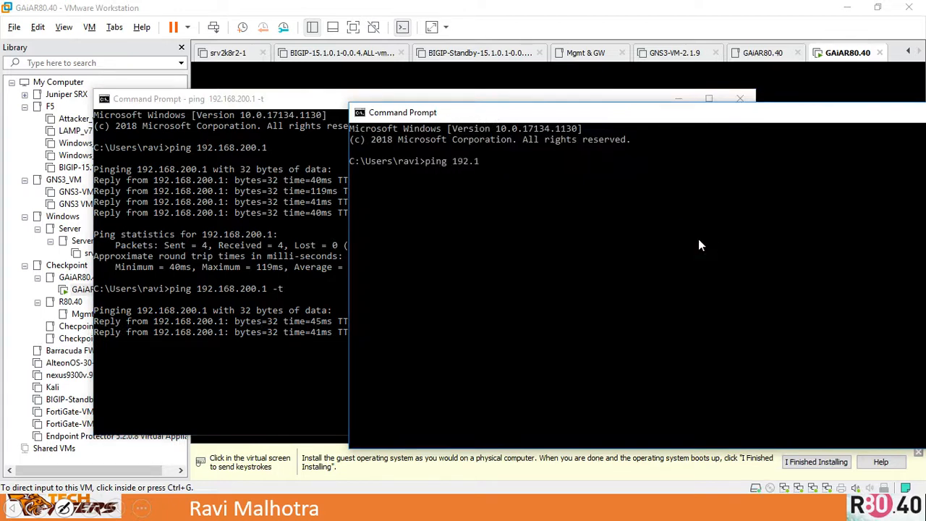
pyautogui.write('68.200.')
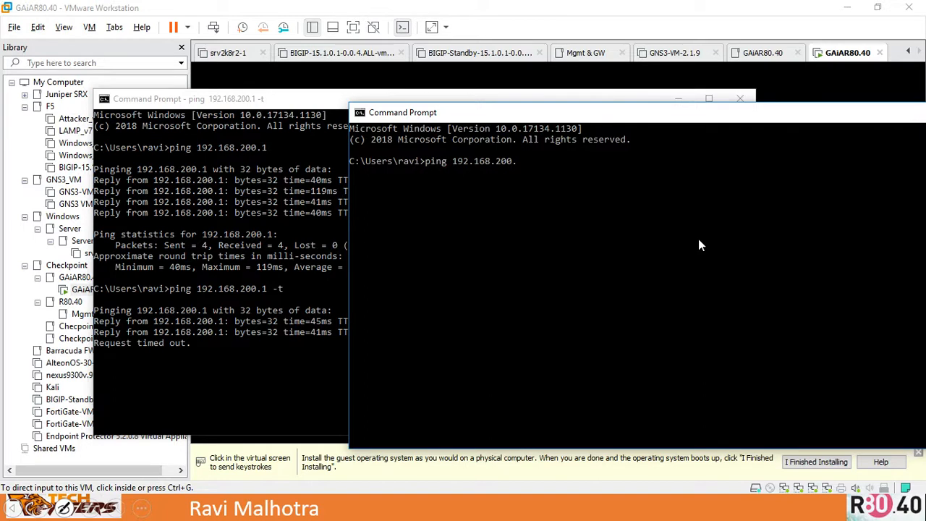
pyautogui.write('37 ')
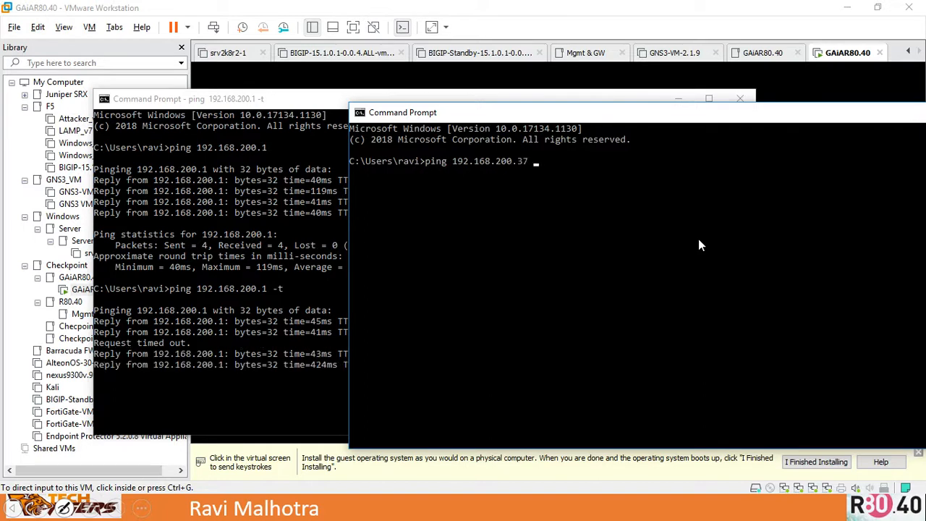
pyautogui.write('0-t')
pyautogui.press('Return')
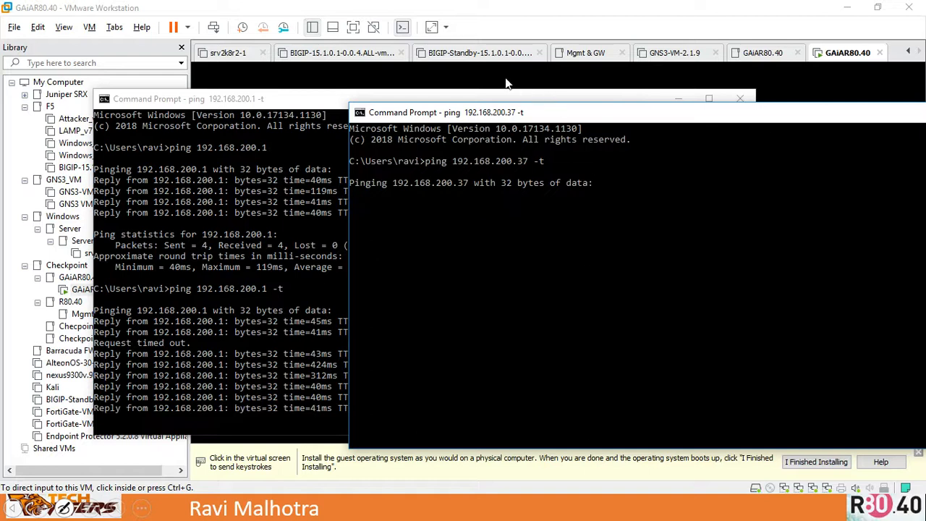
# - Switch between the VM console and both Command Prompt windows, rearranging them to watch both pings while Gaia boots
pyautogui.click(464, 81)
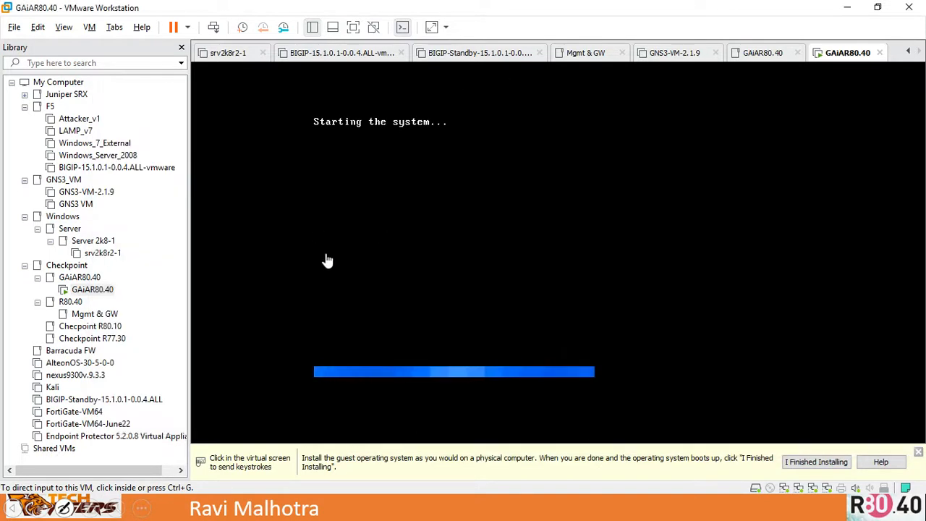
pyautogui.hotkey('alt', 'Tab')
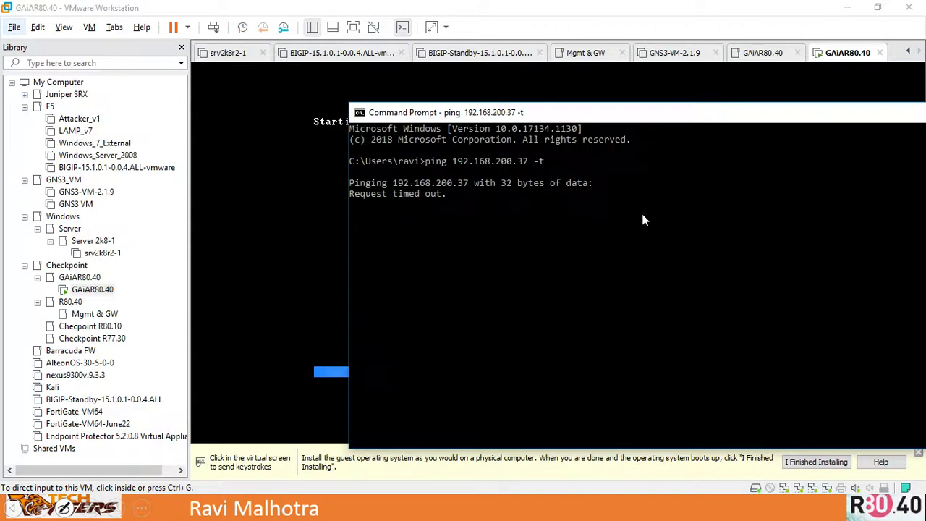
pyautogui.hotkey('alt', 'Tab')
pyautogui.click(639, 215)
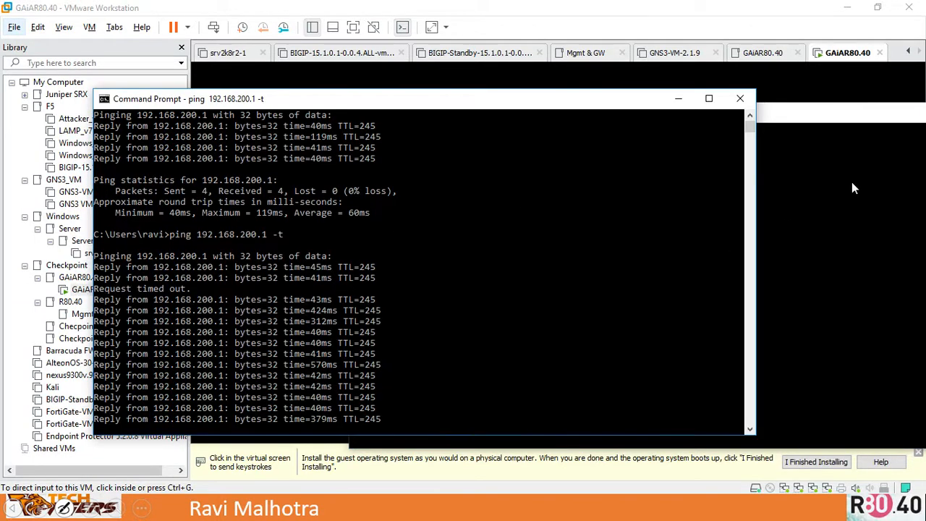
pyautogui.click(819, 194)
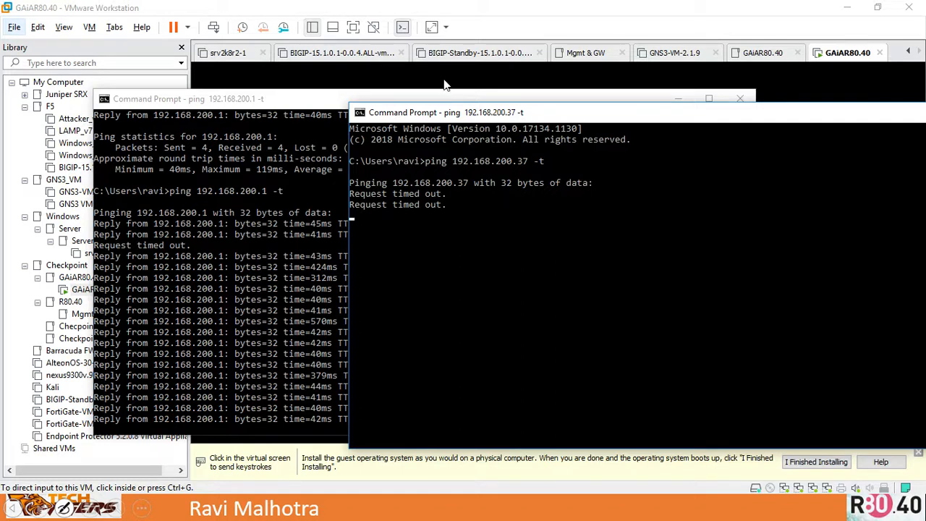
pyautogui.moveTo(438, 113); pyautogui.dragTo(339, 147)
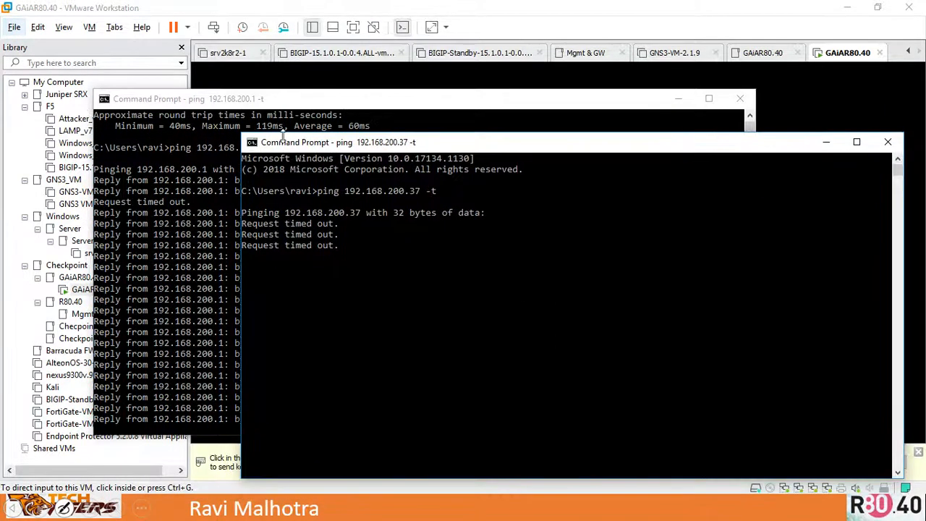
pyautogui.moveTo(338, 101); pyautogui.dragTo(329, 145)
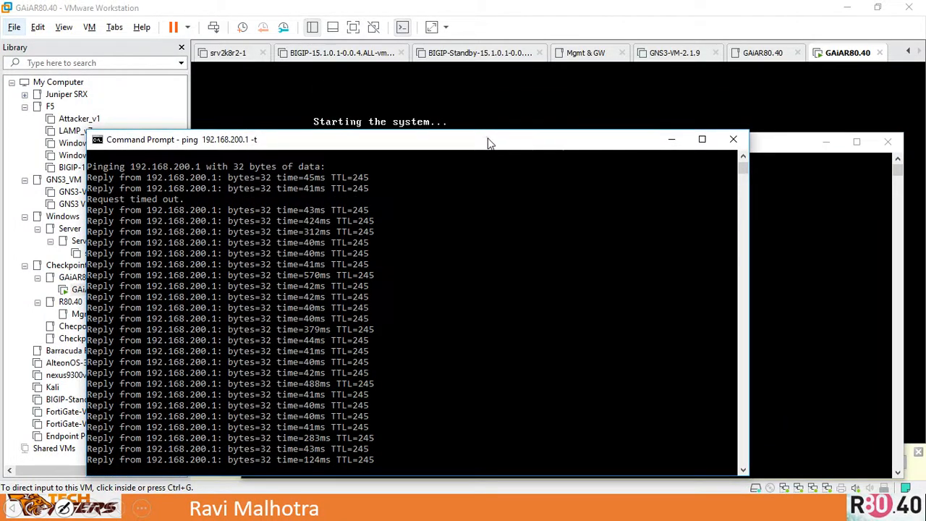
pyautogui.moveTo(489, 142); pyautogui.dragTo(448, 201)
pyautogui.click(637, 135)
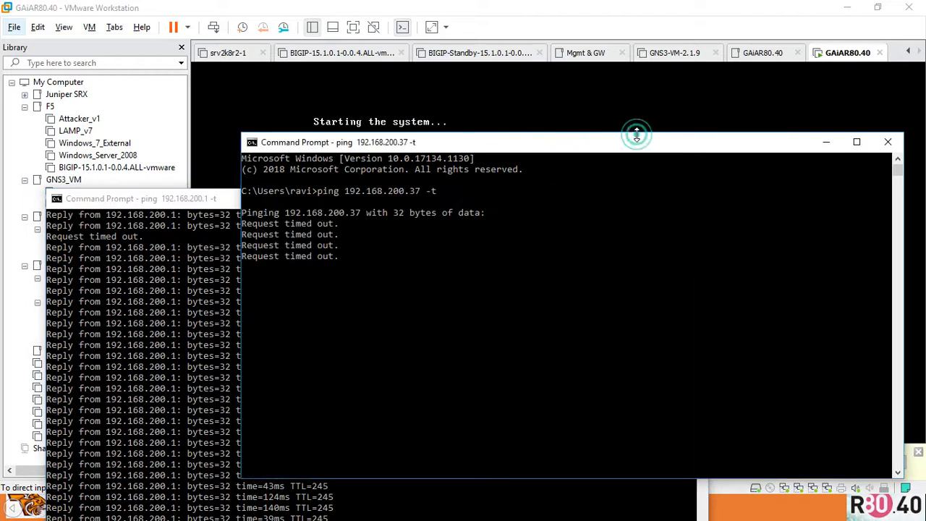
pyautogui.moveTo(621, 147); pyautogui.dragTo(665, 221)
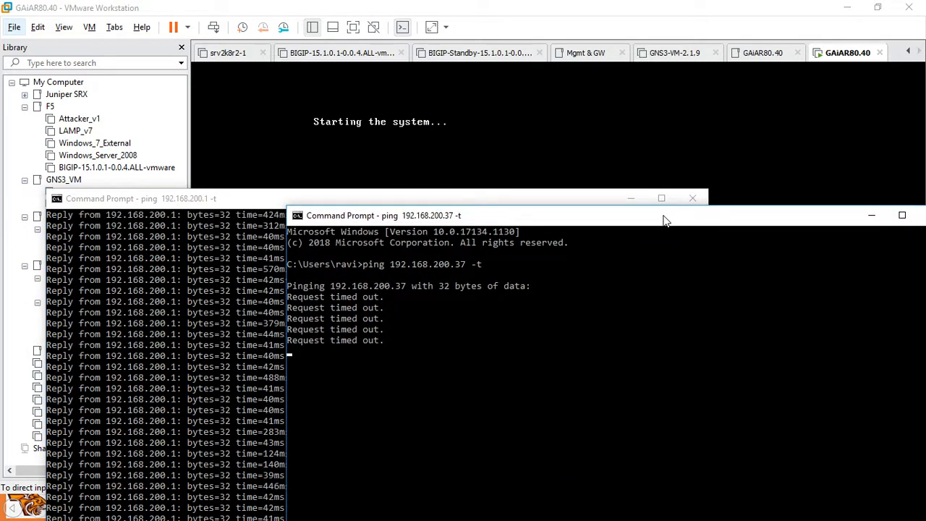
# - Switch to the setup slide and back to the ping window for 192.168.200.37 to check its replies
pyautogui.hotkey('alt', 'Tab')
pyautogui.hotkey('alt', 'Tab')
pyautogui.hotkey('alt', 'Tab')
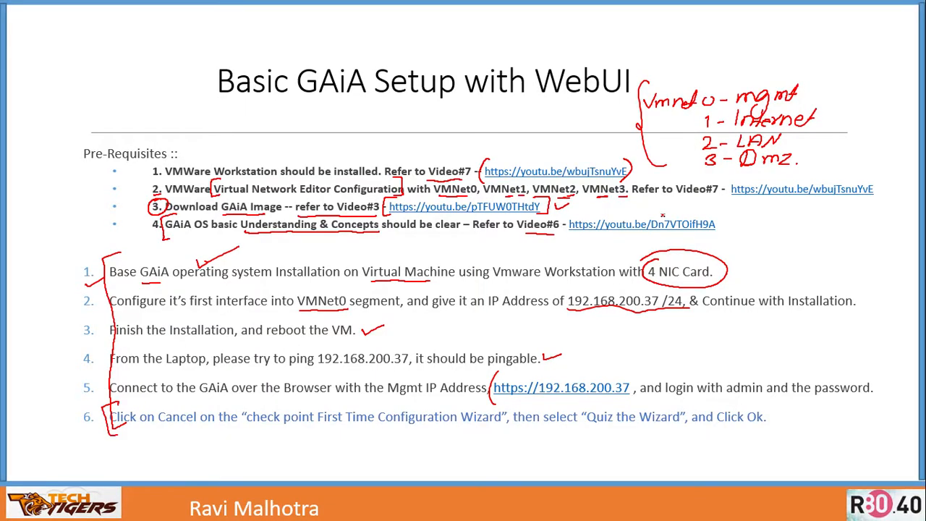
pyautogui.hotkey('alt', 'Tab')
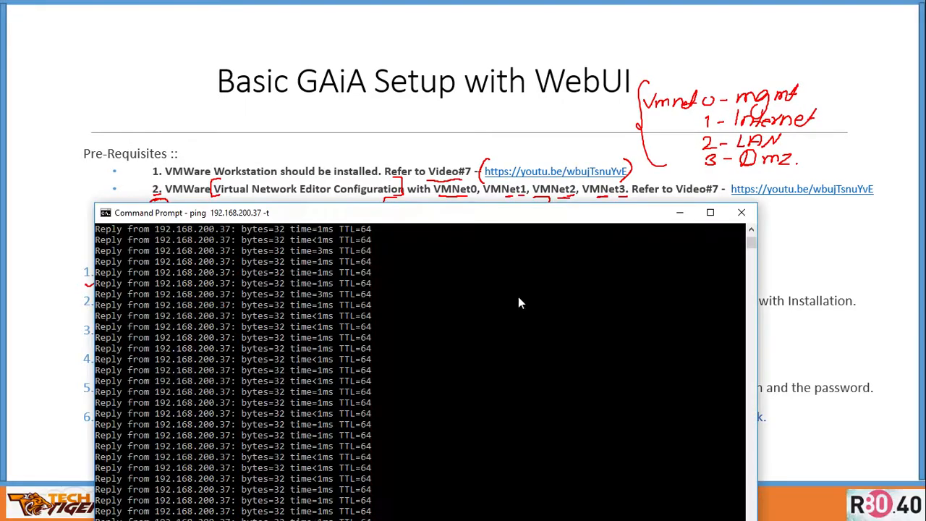
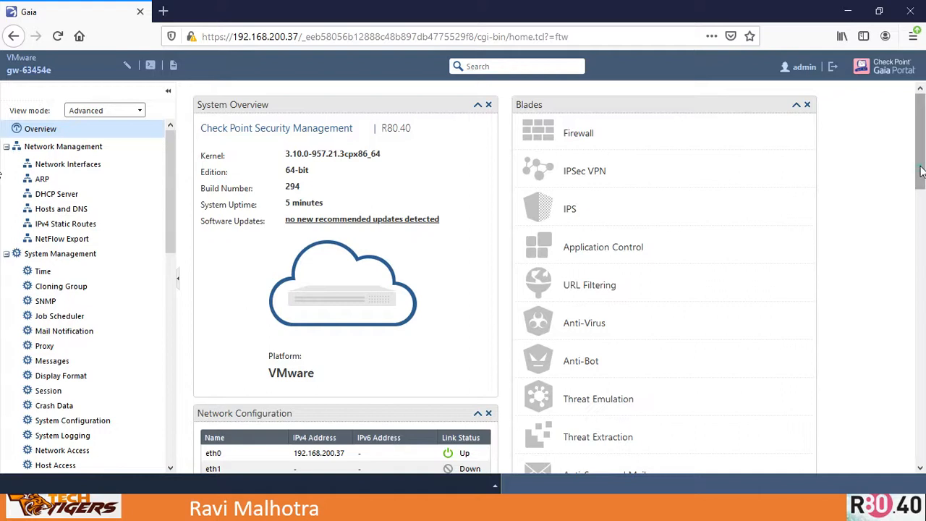
# - Scroll the Overview page and collapse each navigation tree section to review the portal's main categories
pyautogui.scroll(-5, 923, 173)
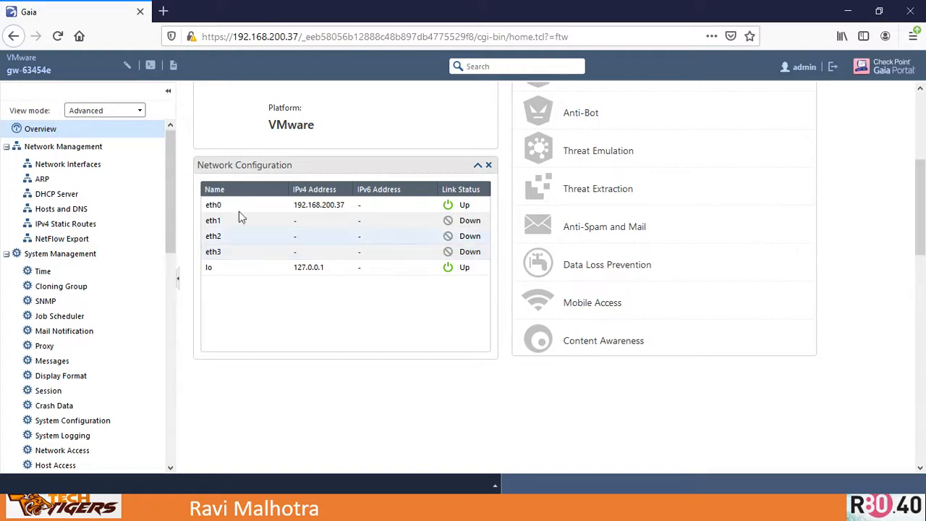
pyautogui.click(5, 146)
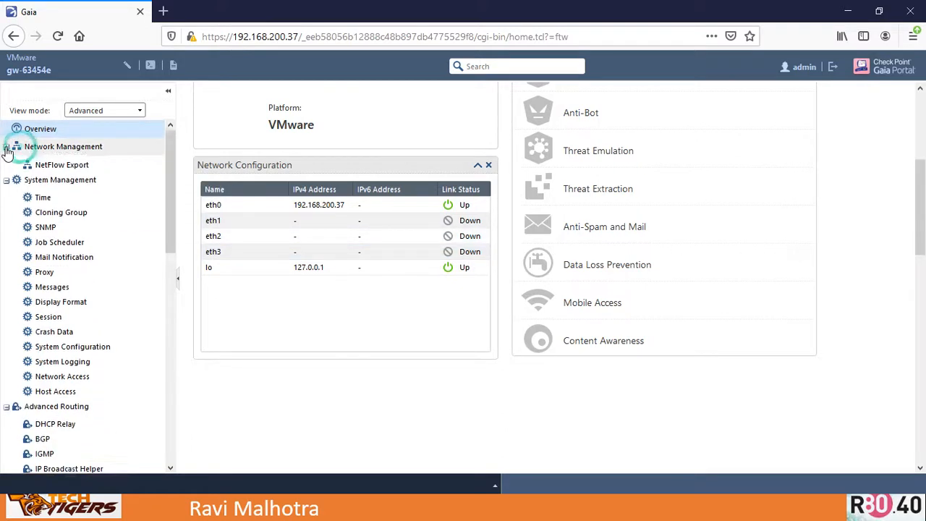
pyautogui.click(6, 165)
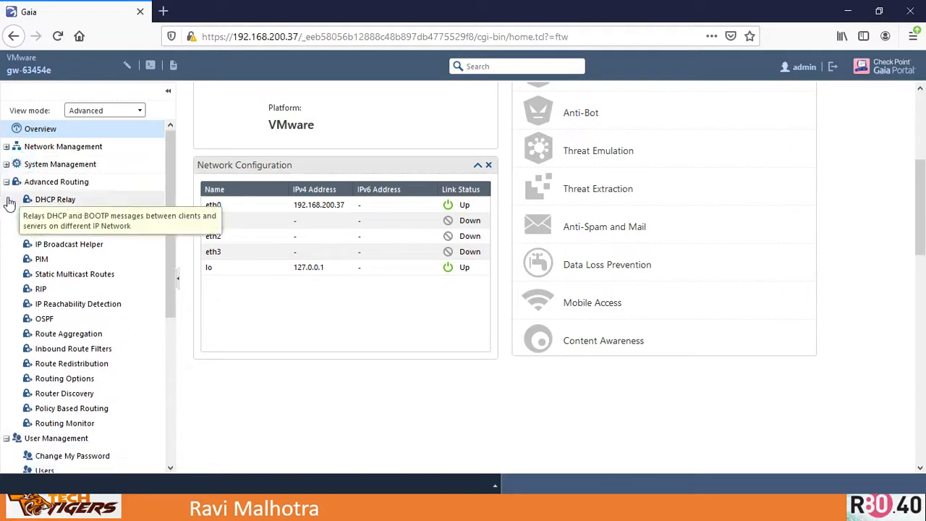
pyautogui.click(7, 182)
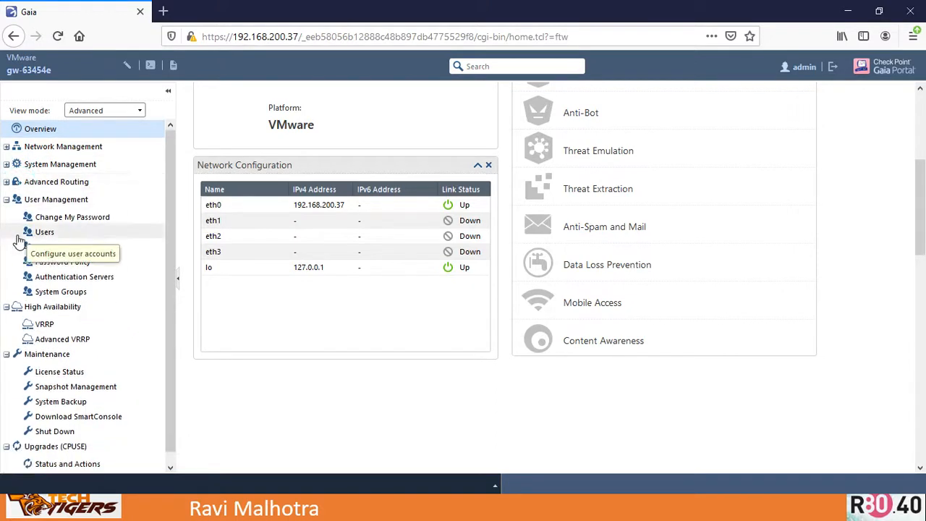
pyautogui.click(7, 201)
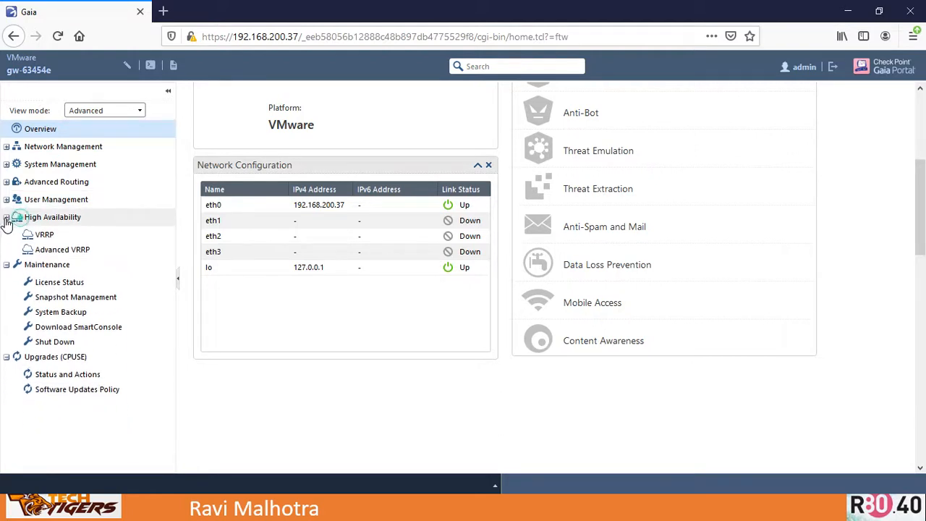
pyautogui.click(7, 219)
pyautogui.click(7, 235)
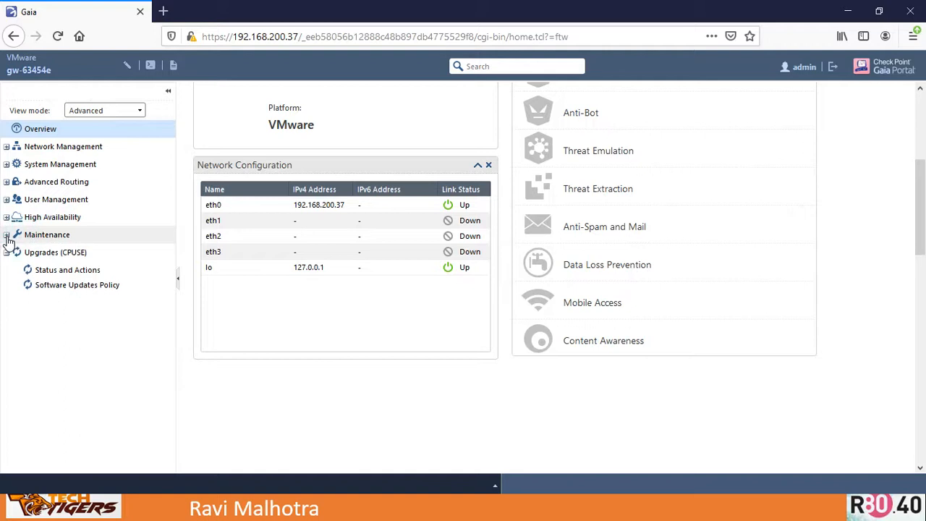
pyautogui.click(6, 253)
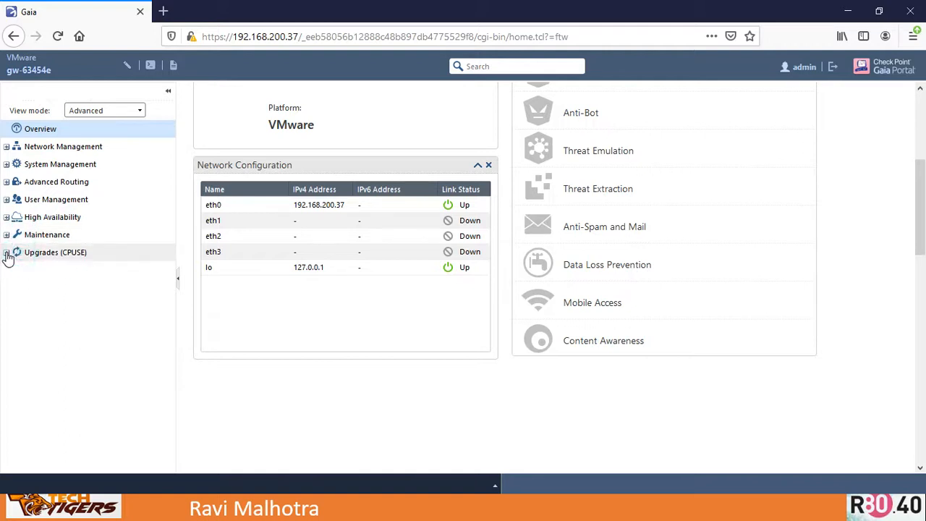
# - Switch to the setup slide and annotate the network interface configuration activity
pyautogui.hotkey('alt', 'Tab')
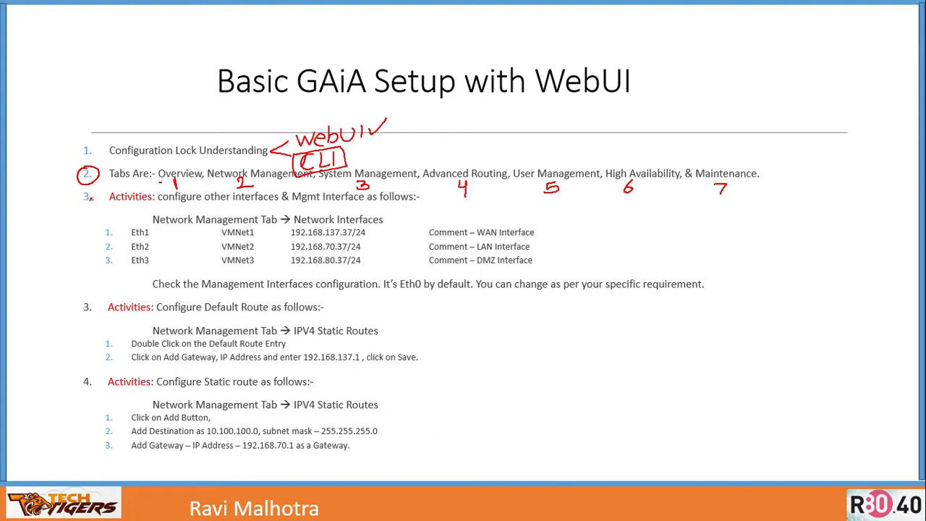
pyautogui.moveTo(91, 190); pyautogui.dragTo(87, 210)
pyautogui.moveTo(158, 204); pyautogui.dragTo(240, 204)
pyautogui.moveTo(306, 203); pyautogui.dragTo(367, 203)
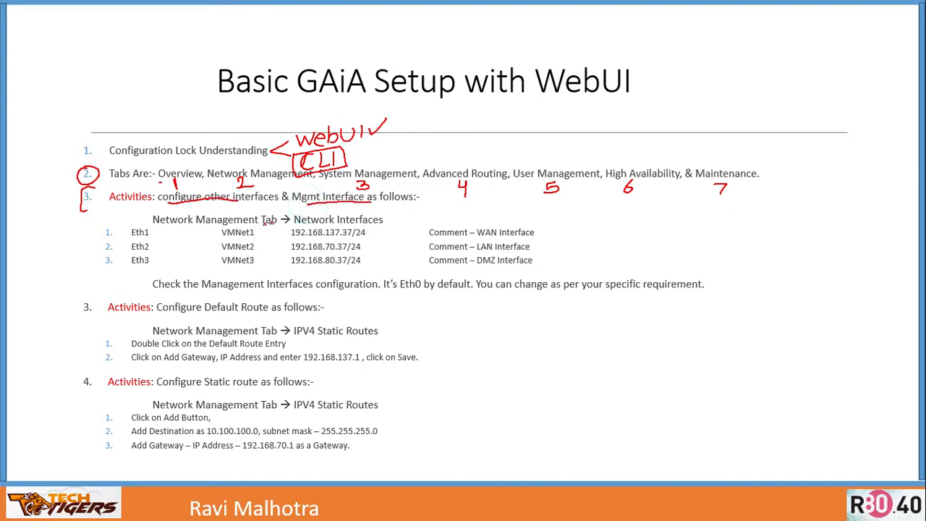
pyautogui.moveTo(379, 216); pyautogui.dragTo(391, 214)
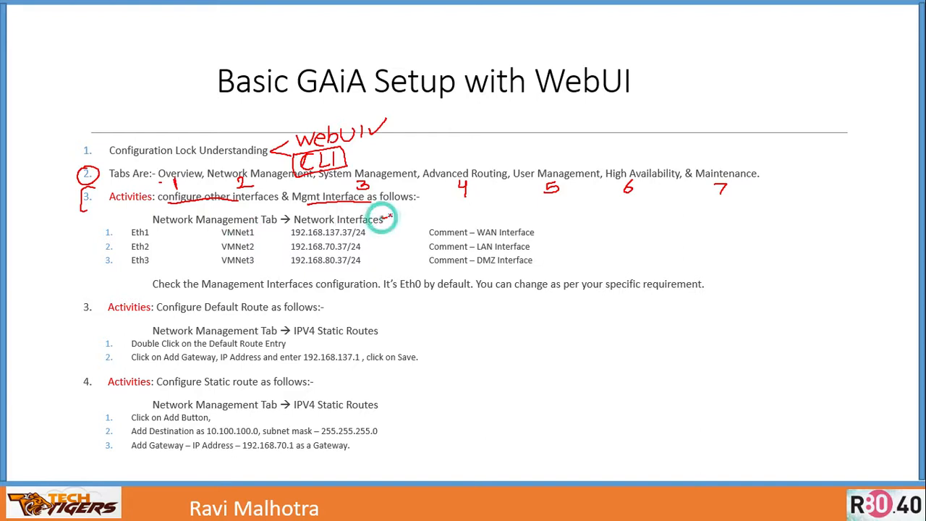
pyautogui.moveTo(152, 233)
pyautogui.mouseDown()
pyautogui.moveTo(160, 229)
pyautogui.moveTo(153, 249)
pyautogui.moveTo(158, 243)
pyautogui.moveTo(163, 257)
pyautogui.mouseUp()
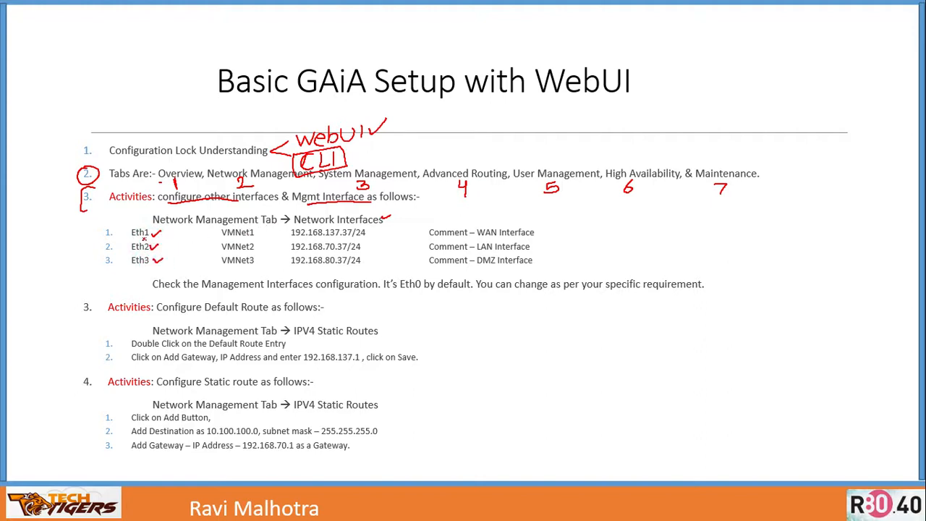
pyautogui.moveTo(151, 235); pyautogui.dragTo(228, 226)
pyautogui.moveTo(150, 246); pyautogui.dragTo(223, 238)
pyautogui.moveTo(153, 259); pyautogui.dragTo(221, 254)
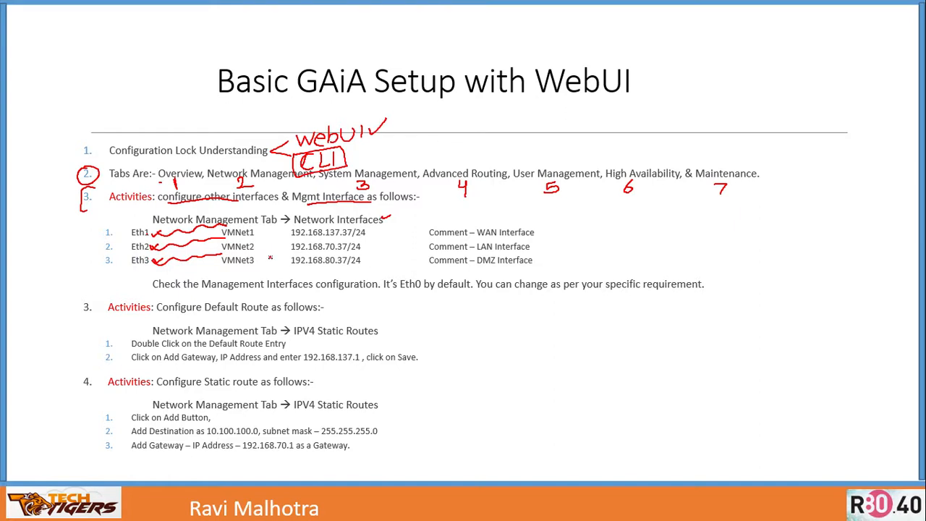
# - Switch between the portal, the VM console and the setup slide, marking the planned interface addresses and comments
pyautogui.hotkey('alt', 'Tab')
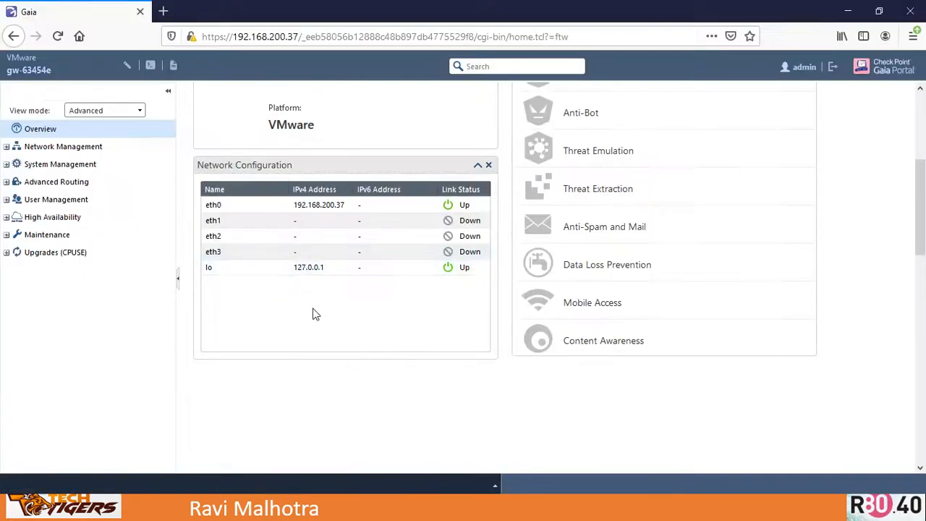
pyautogui.hotkey('alt', 'Tab')
pyautogui.hotkey('alt', 'Tab')
pyautogui.hotkey('alt', 'Tab')
pyautogui.hotkey('alt', 'Tab')
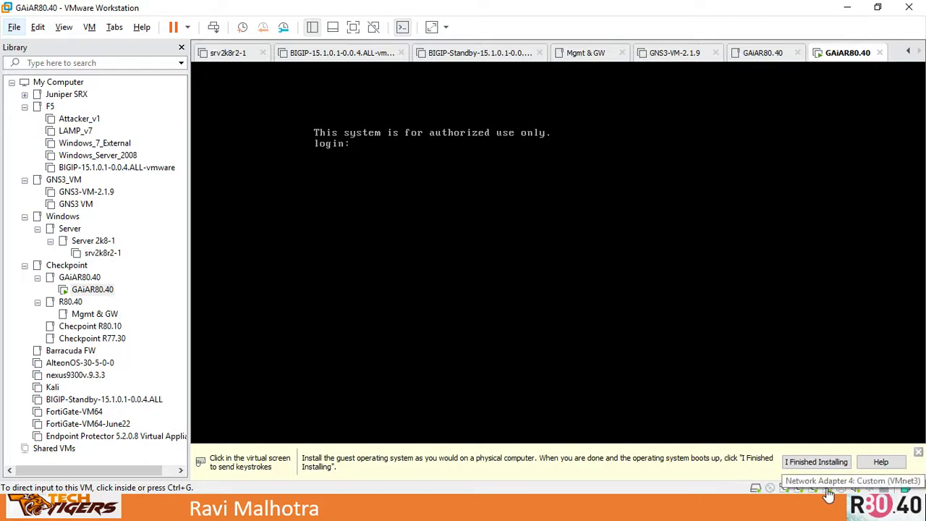
pyautogui.hotkey('alt', 'Tab')
pyautogui.hotkey('alt', 'Tab')
pyautogui.press('Tab')
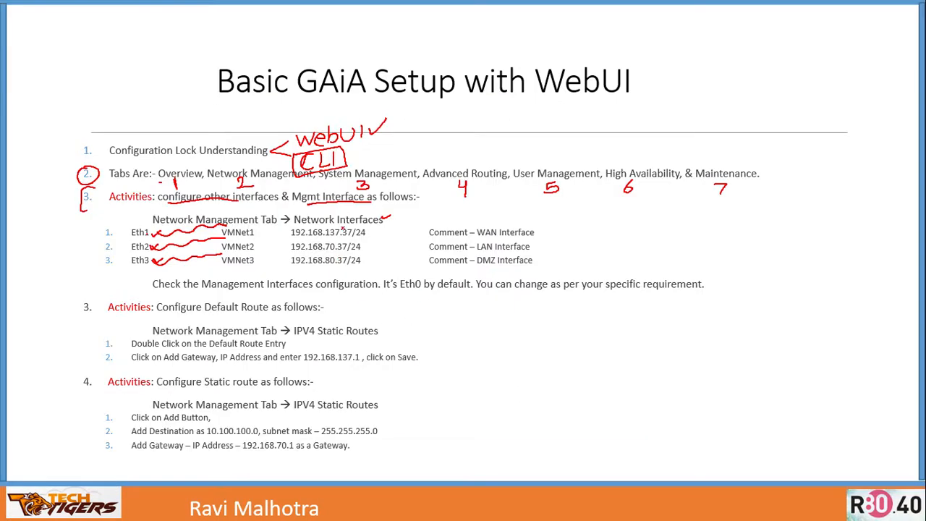
pyautogui.moveTo(292, 228)
pyautogui.mouseDown()
pyautogui.moveTo(283, 235)
pyautogui.moveTo(289, 285)
pyautogui.mouseUp()
pyautogui.moveTo(311, 237)
pyautogui.mouseDown()
pyautogui.moveTo(346, 240)
pyautogui.moveTo(344, 268)
pyautogui.mouseUp()
pyautogui.moveTo(527, 225)
pyautogui.mouseDown()
pyautogui.moveTo(540, 232)
pyautogui.moveTo(540, 252)
pyautogui.mouseUp()
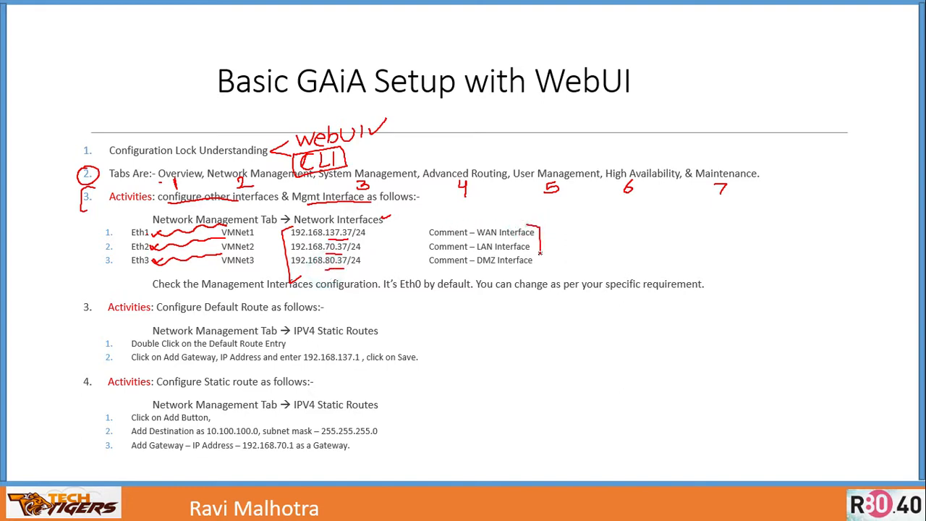
# - Return to the Gaia Portal and open the Network Interfaces page under Network Management
pyautogui.hotkey('alt', 'Tab')
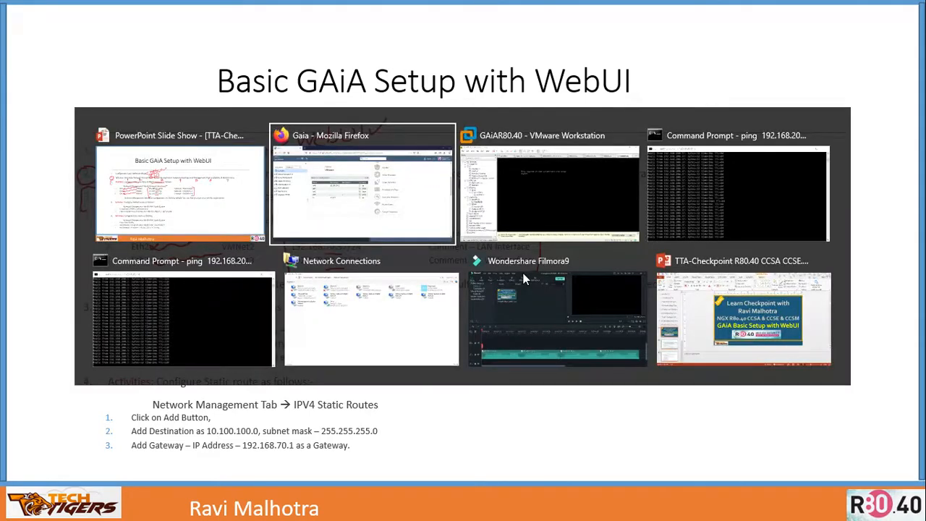
pyautogui.click(7, 148)
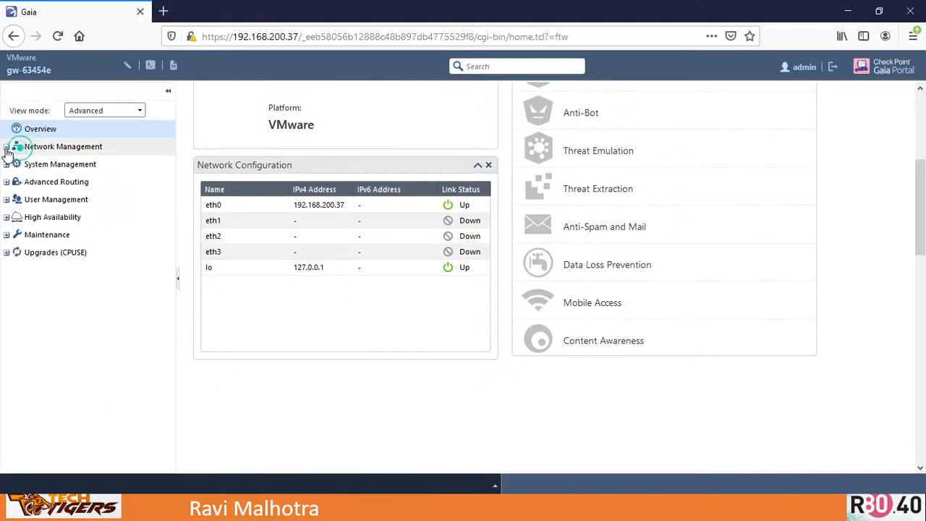
pyautogui.click(60, 166)
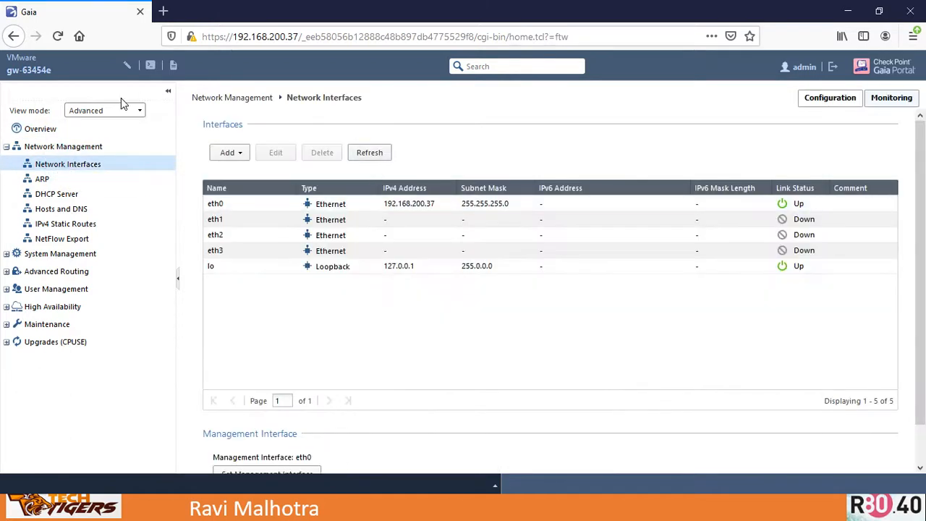
# - Open eth1 for editing, enable it and enter the comment WAN Interface
pyautogui.click(224, 224)
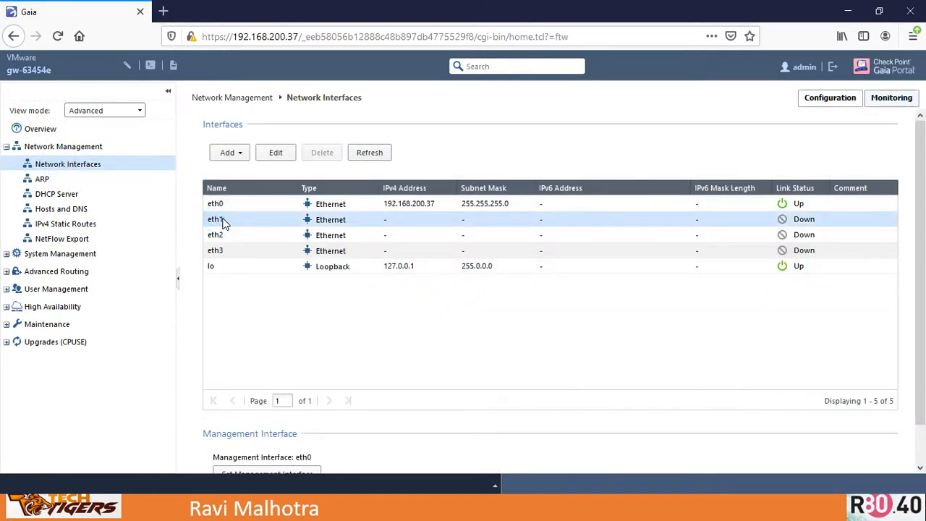
pyautogui.click(220, 222)
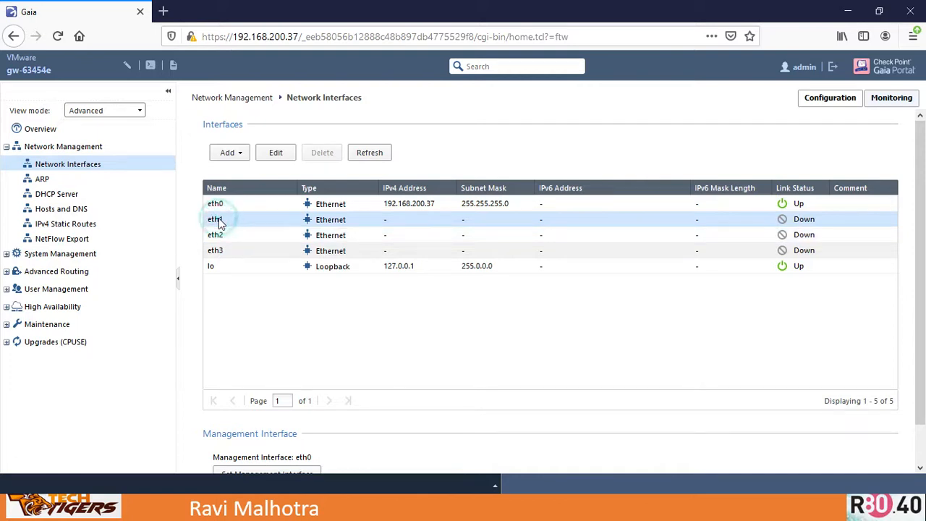
pyautogui.click(220, 223)
pyautogui.click(380, 211)
pyautogui.click(390, 224)
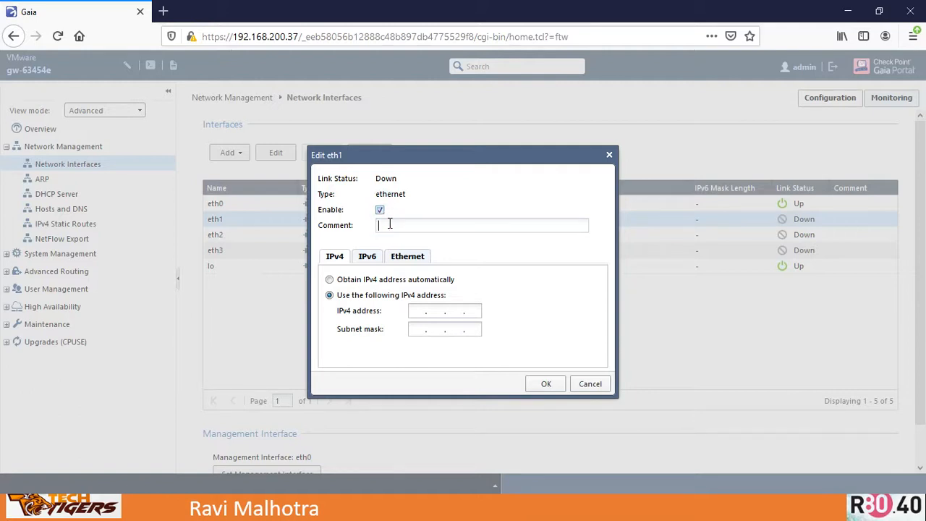
pyautogui.write('WAN Interface')
# - Set eth1's IPv4 address to 192.168.137.37 with subnet mask 255.255.255.0 and save
pyautogui.click(416, 315)
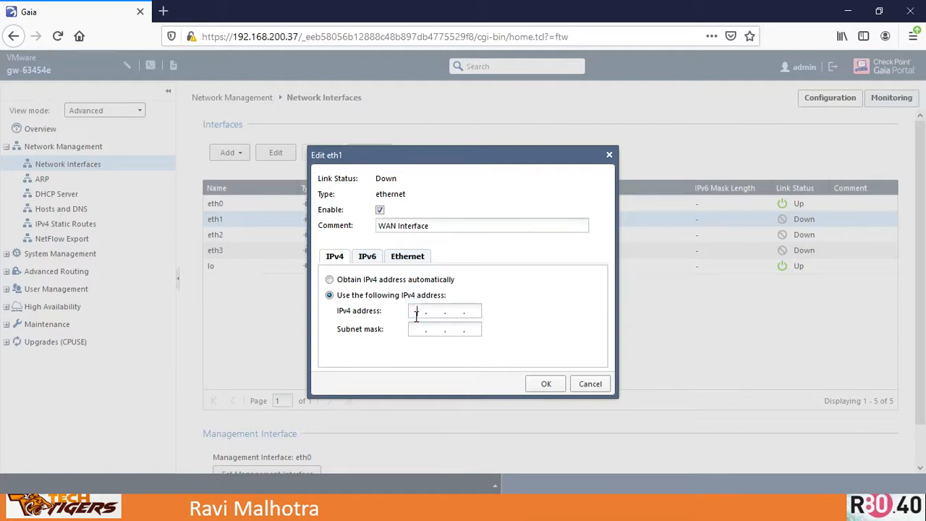
pyautogui.write('192.1.')
pyautogui.write('8 . ')
pyautogui.write('137 . ')
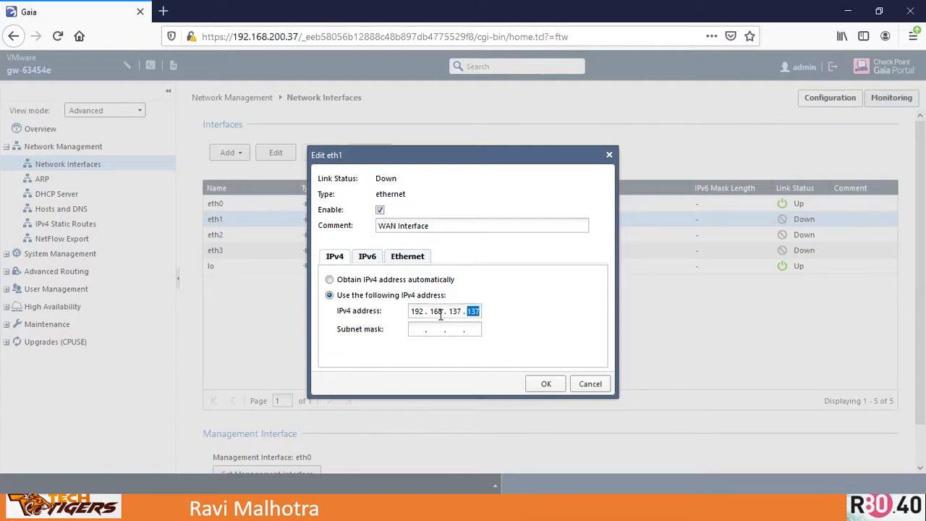
pyautogui.write('37')
pyautogui.press('Tab')
pyautogui.write('255 . 255 . 255')
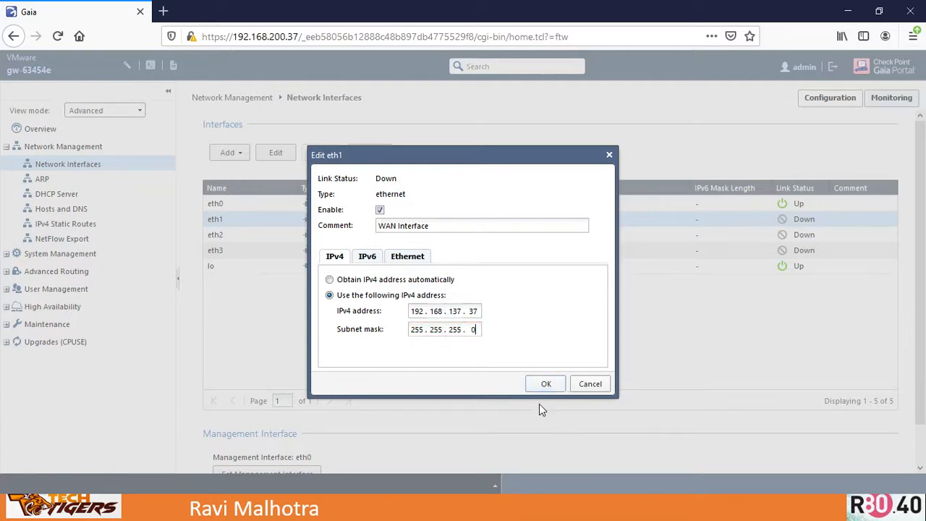
pyautogui.click(546, 385)
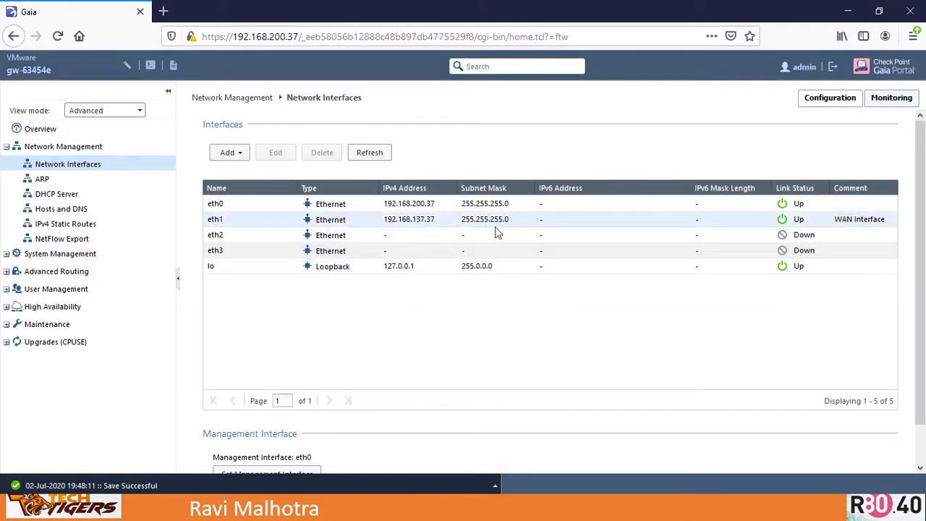
# - Open eth2 for editing, enable it and enter the comment LAN Interface
pyautogui.click(226, 241)
pyautogui.doubleClick(225, 240)
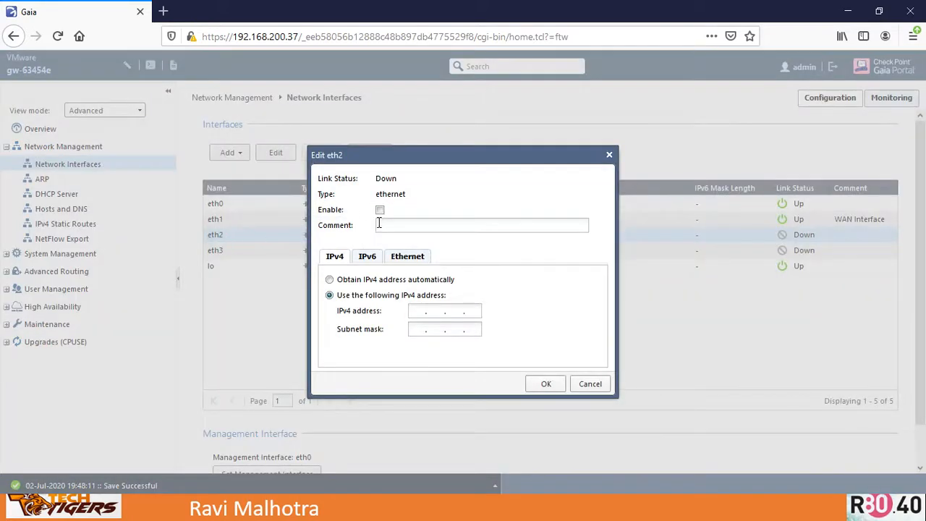
pyautogui.click(380, 210)
pyautogui.click(395, 224)
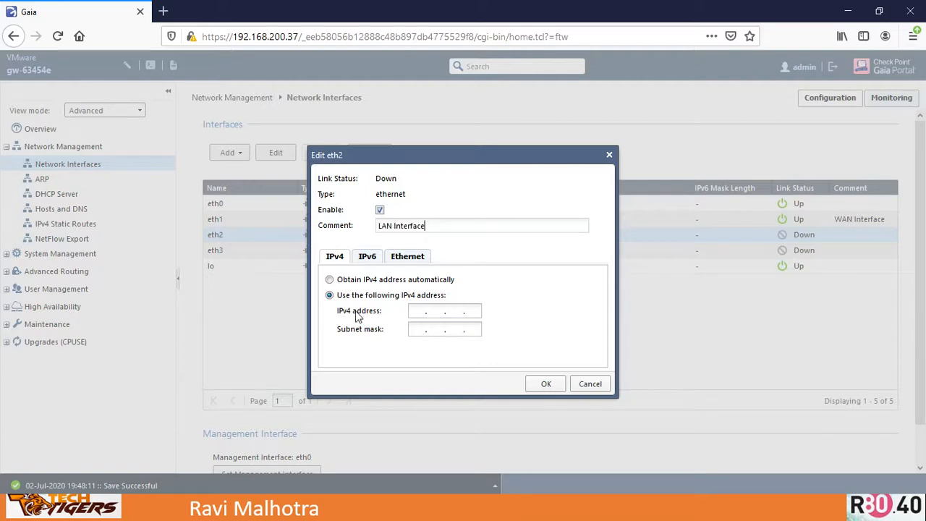
# - Set eth2's IPv4 address to 192.168.70.37 with subnet mask 255.255.255.0 and save
pyautogui.click(415, 311)
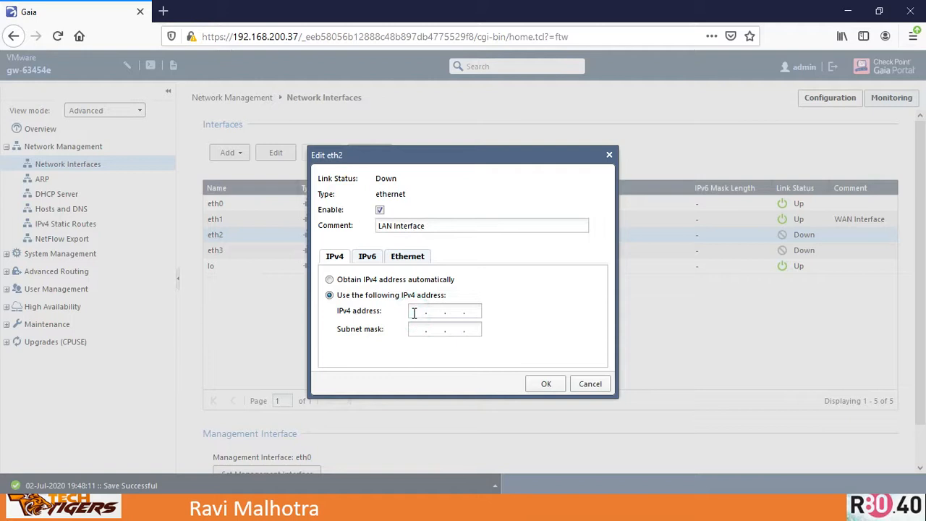
pyautogui.write('192.')
pyautogui.write('168 . ')
pyautogui.write('70 .')
pyautogui.write('37')
pyautogui.write('255.255.255.0')
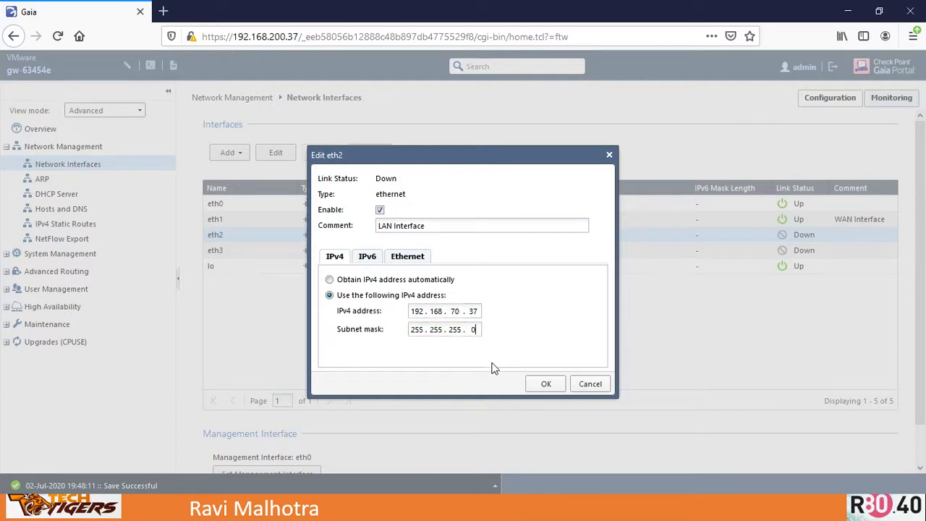
pyautogui.click(539, 384)
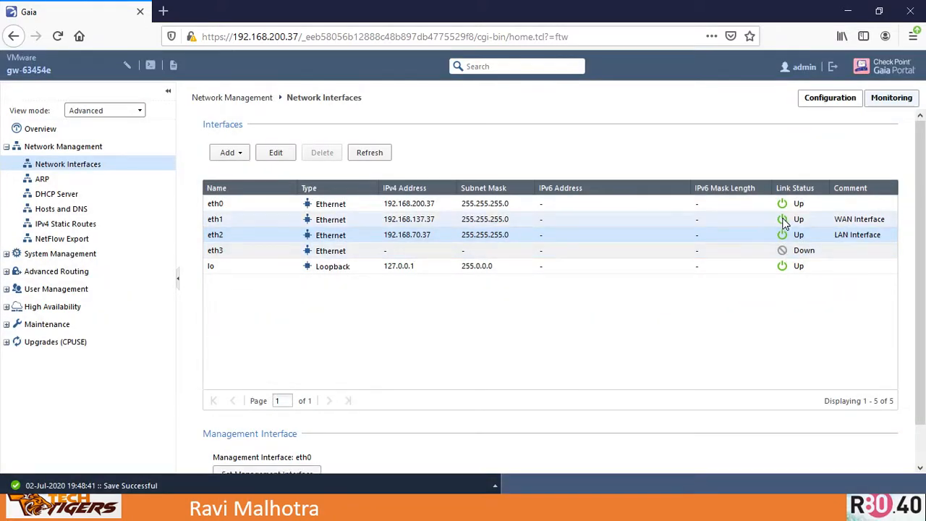
# - Open eth3 for editing, enable it and enter the comment DMZ Interface
pyautogui.doubleClick(215, 252)
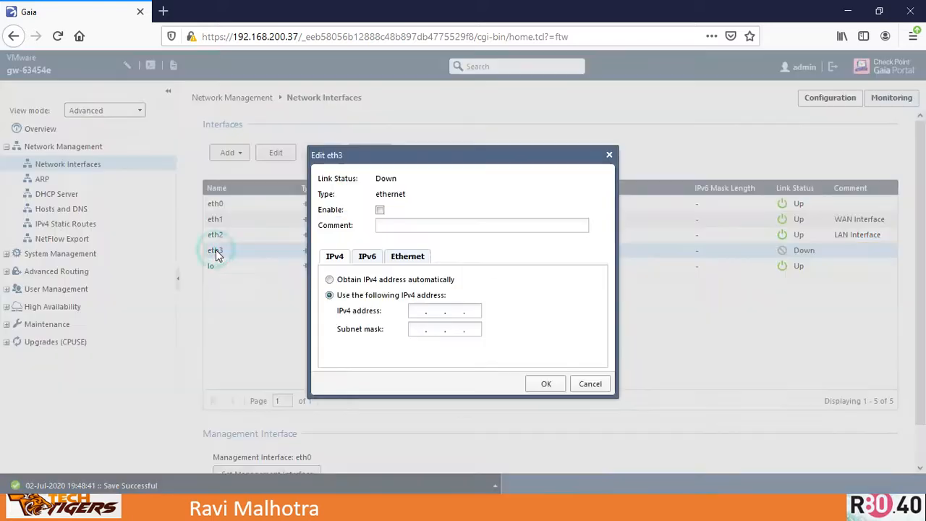
pyautogui.click(379, 209)
pyautogui.click(393, 225)
pyautogui.write('DMZ')
pyautogui.write('Interface')
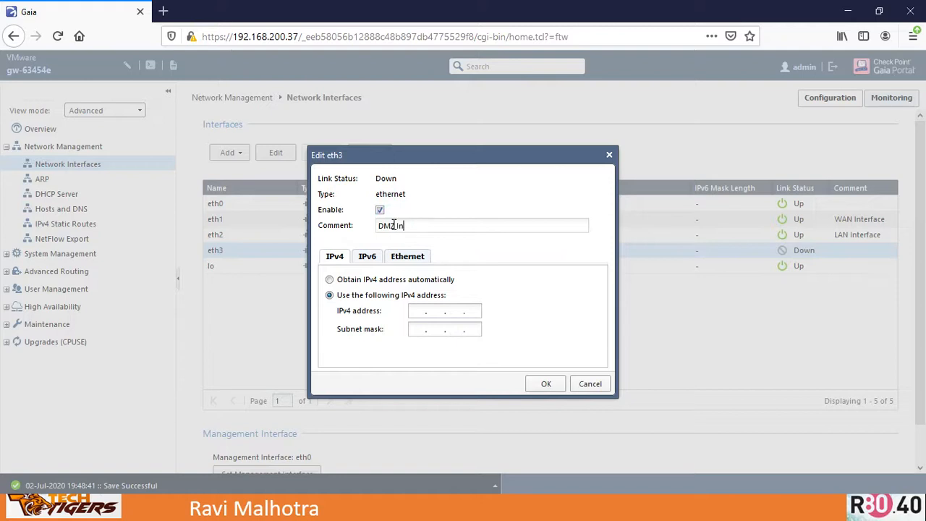
# - Set eth3's IPv4 address to 192.168.80.37 with subnet mask 255.255.255.0 and save
pyautogui.click(416, 312)
pyautogui.write('192.168.80.')
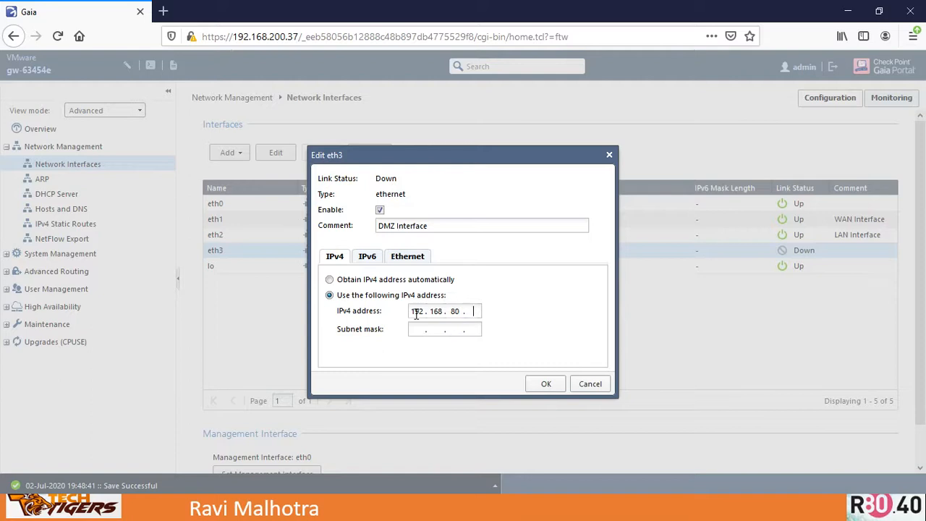
pyautogui.write('37')
pyautogui.press('Tab')
pyautogui.write('255 . 255 . 255 . 0')
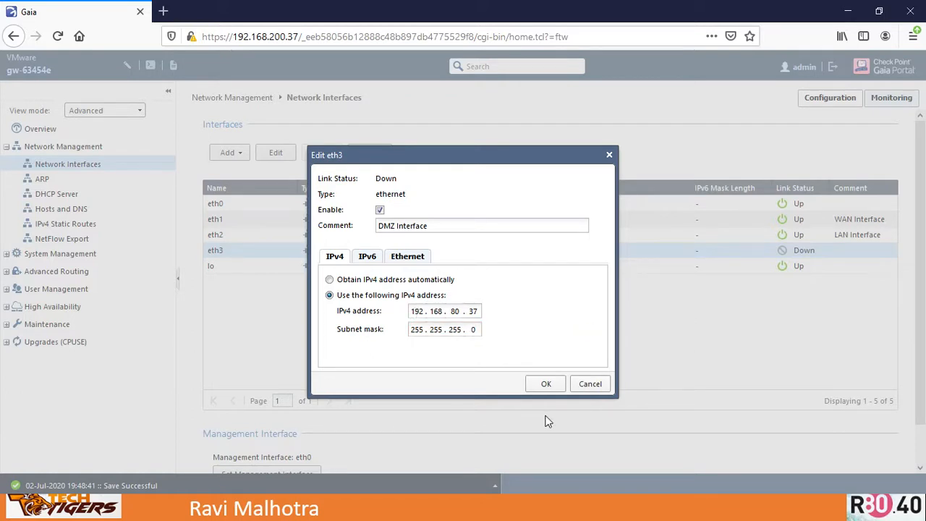
pyautogui.click(546, 384)
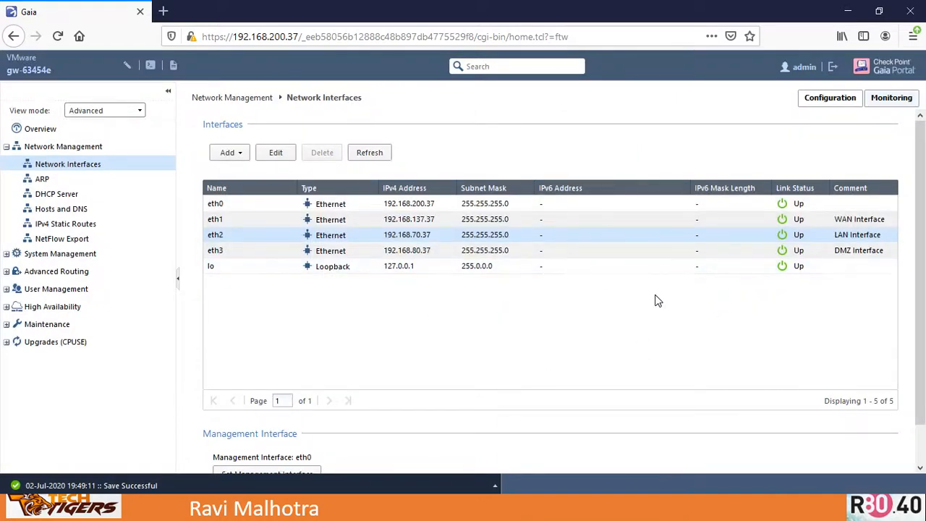
# - Switch to the setup slide and mark the completed interfaces and the default management interface note
pyautogui.hotkey('alt', 'Tab')
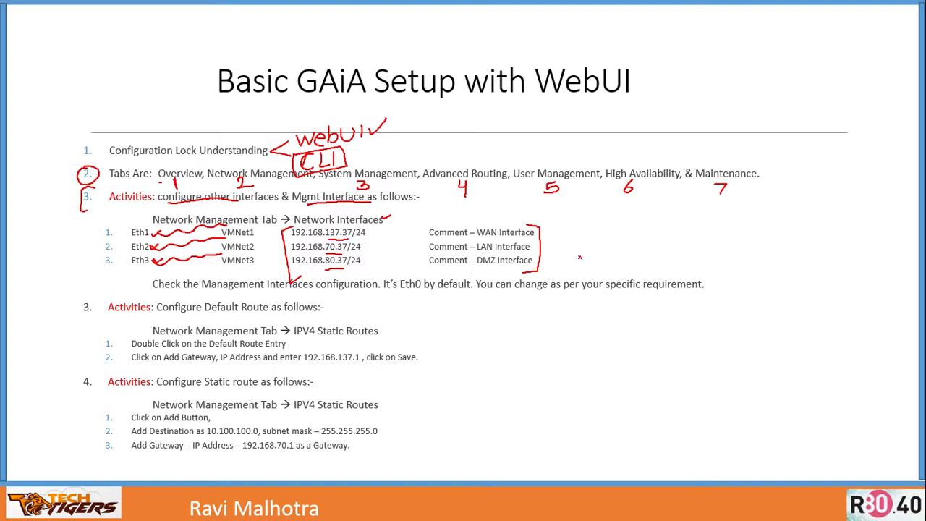
pyautogui.moveTo(557, 250); pyautogui.dragTo(580, 244)
pyautogui.moveTo(414, 269)
pyautogui.mouseDown()
pyautogui.moveTo(384, 297)
pyautogui.moveTo(456, 298)
pyautogui.moveTo(433, 266)
pyautogui.moveTo(398, 271)
pyautogui.mouseUp()
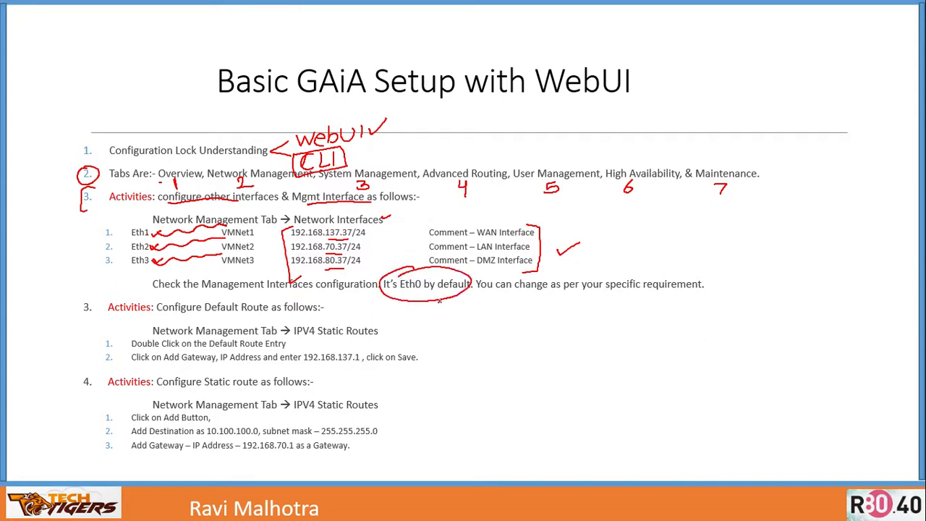
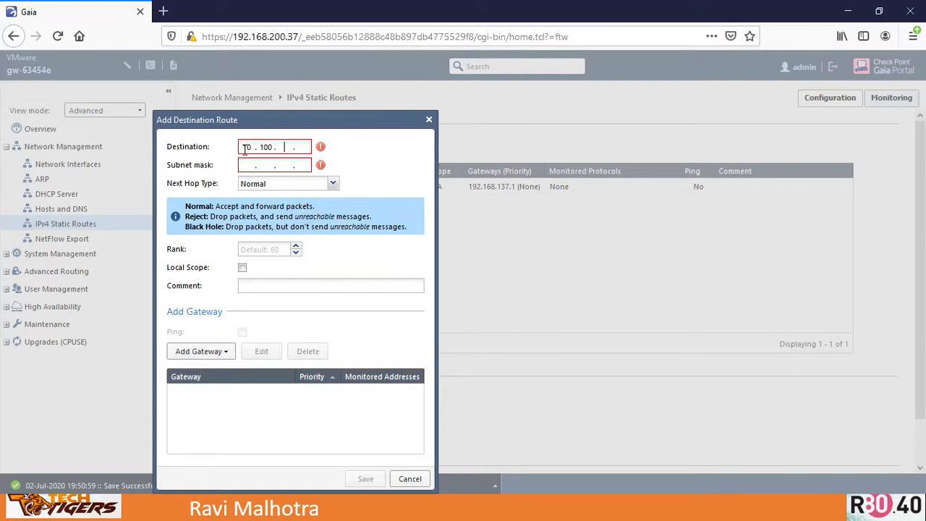
# - Start a new static route with destination 10.100.100.0 and subnet mask 255.255.225.50
pyautogui.write('00.0')
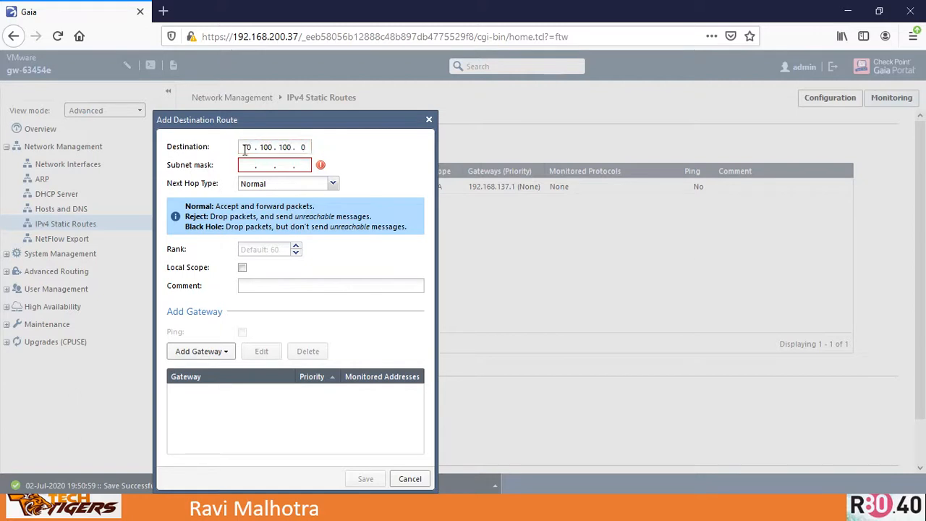
pyautogui.press('Tab')
pyautogui.write('255 . 255 . 225 . 50')
# - Add an IP address gateway of 192.168.70.1 to the route
pyautogui.click(228, 354)
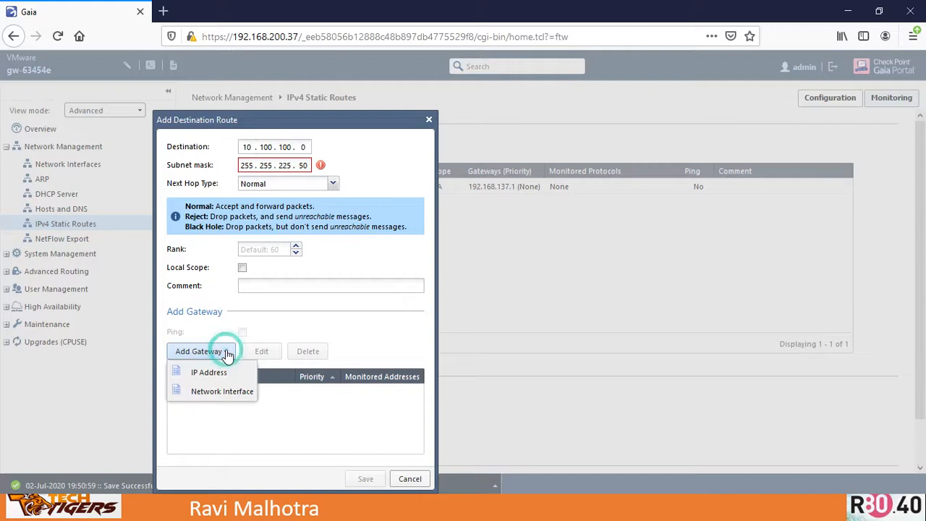
pyautogui.click(215, 373)
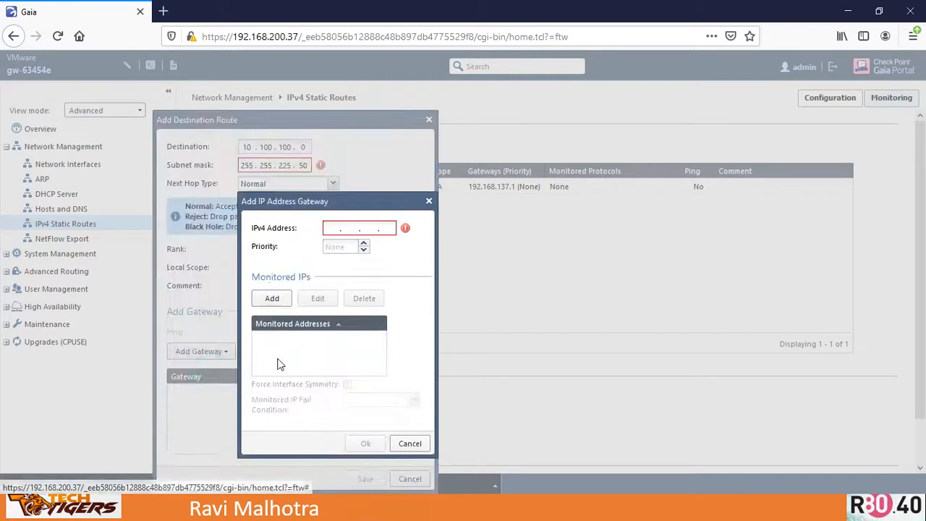
pyautogui.click(331, 230)
pyautogui.write('192 . 1 . 68 .')
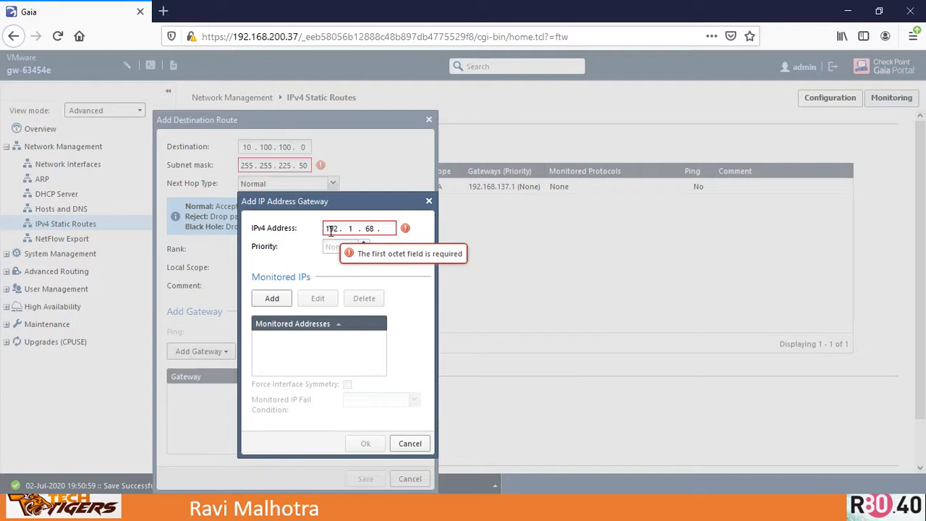
pyautogui.press('BackSpace')
pyautogui.press('BackSpace')
pyautogui.press('BackSpace')
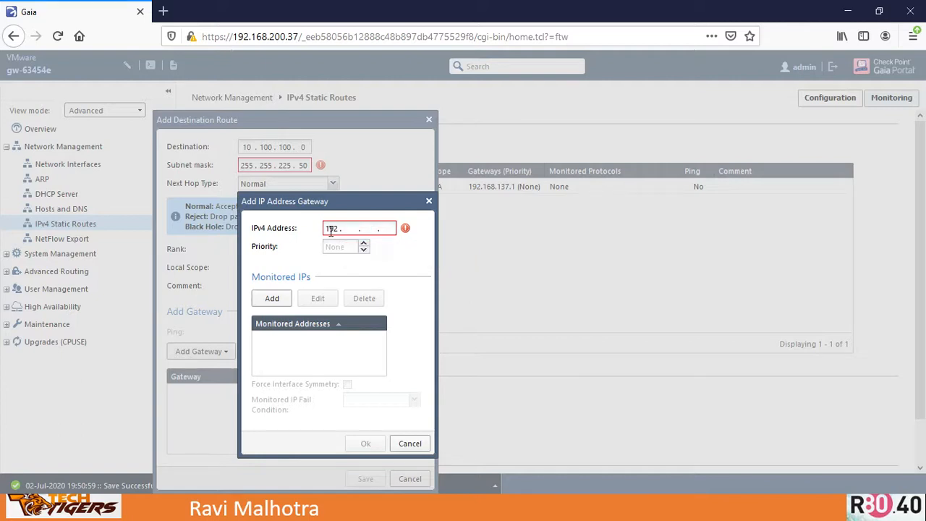
pyautogui.write('68 . 70 . 1')
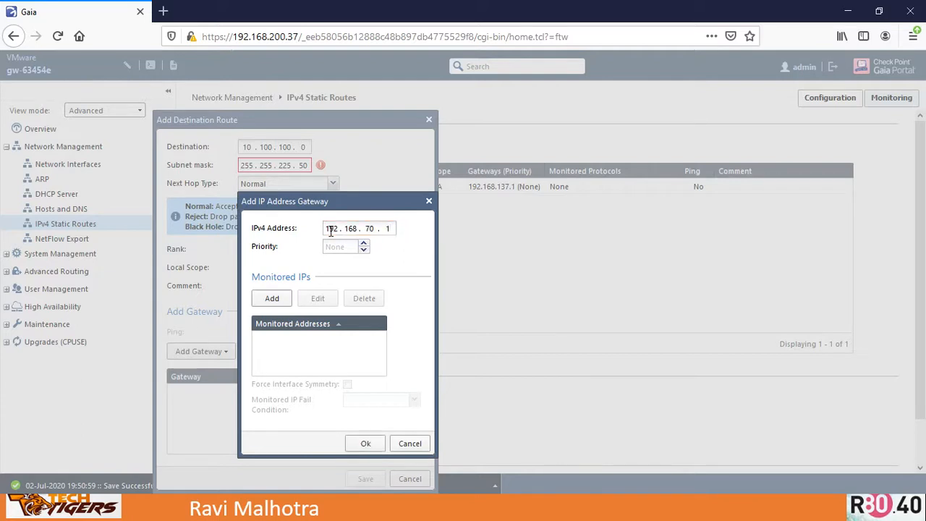
pyautogui.click(365, 443)
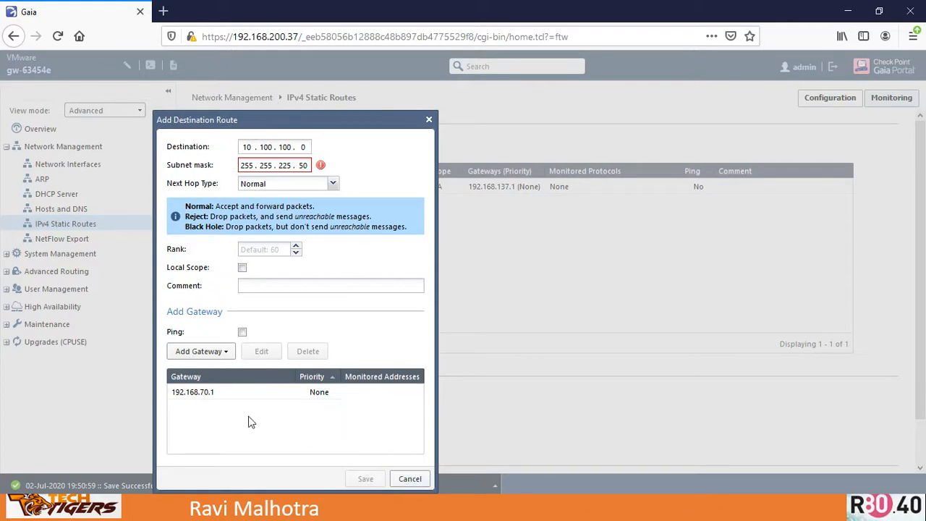
# - Change the subnet mask's fourth octet to 0
pyautogui.click(211, 401)
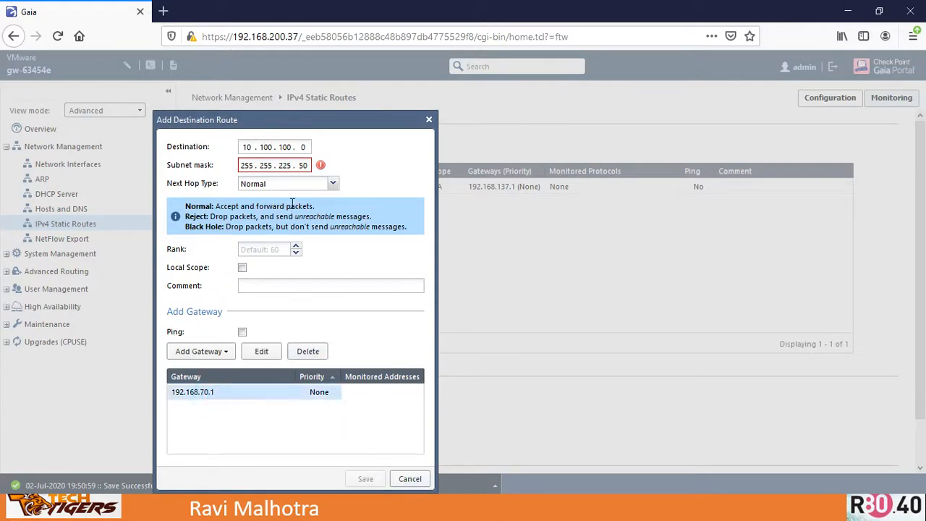
pyautogui.click(307, 167)
pyautogui.press('BackSpace')
pyautogui.press('BackSpace')
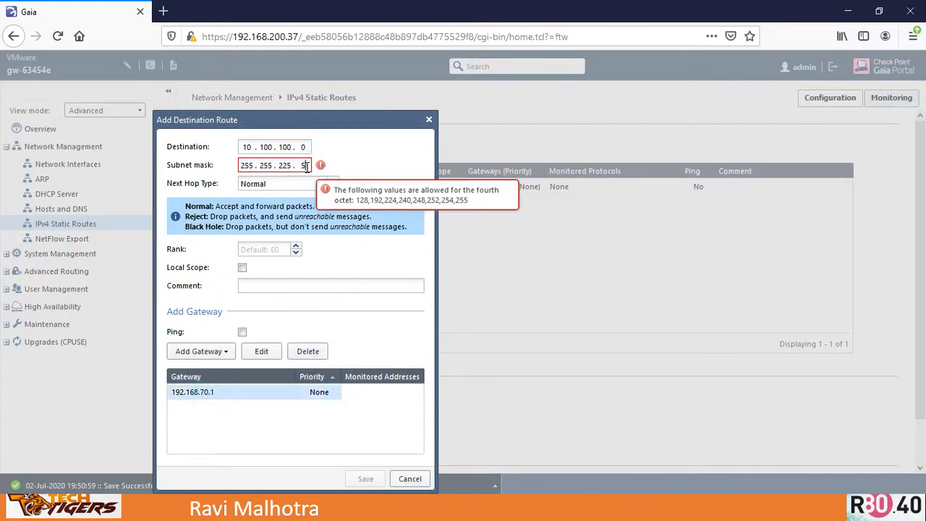
pyautogui.press('Tab')
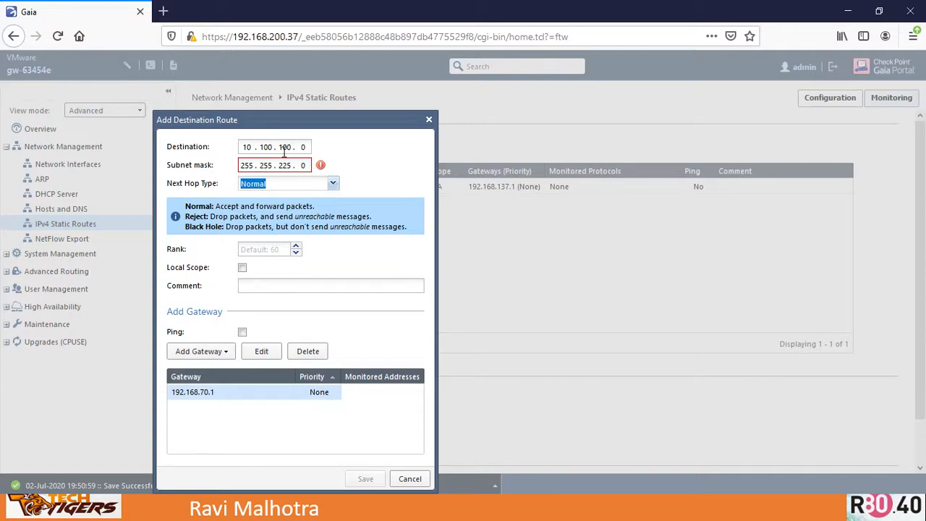
# - Clear and re-enter the route destination as 10.100.100.0
pyautogui.click(307, 147)
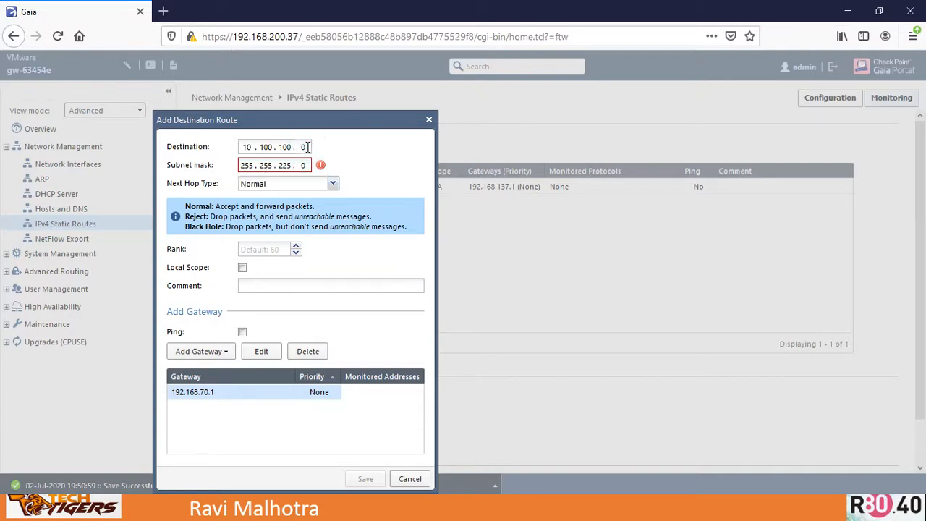
pyautogui.press('BackSpace')
pyautogui.press('BackSpace')
pyautogui.press('BackSpace')
pyautogui.press('BackSpace')
pyautogui.press('BackSpace')
pyautogui.press('BackSpace')
pyautogui.press('BackSpace')
pyautogui.press('BackSpace')
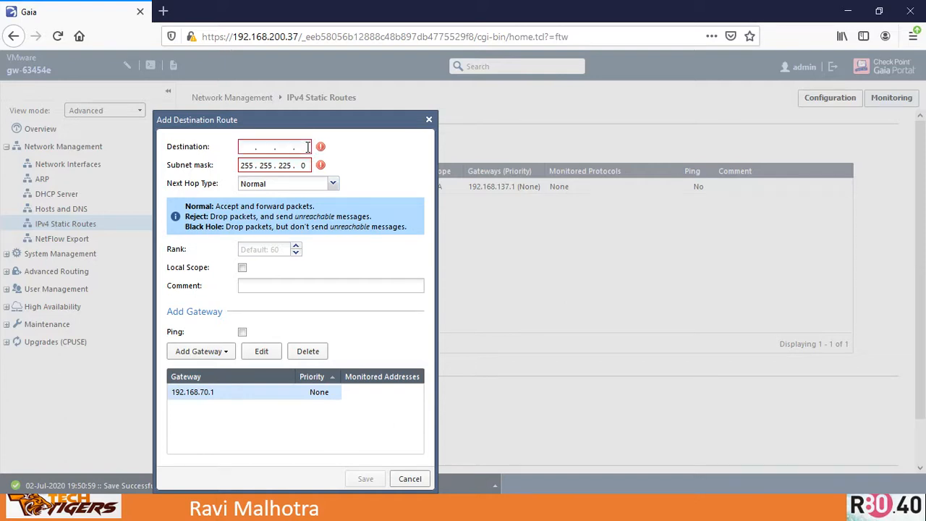
pyautogui.write('19')
pyautogui.press('BackSpace')
pyautogui.write('0')
pyautogui.write('100100')
pyautogui.write('00 . 100 . 0')
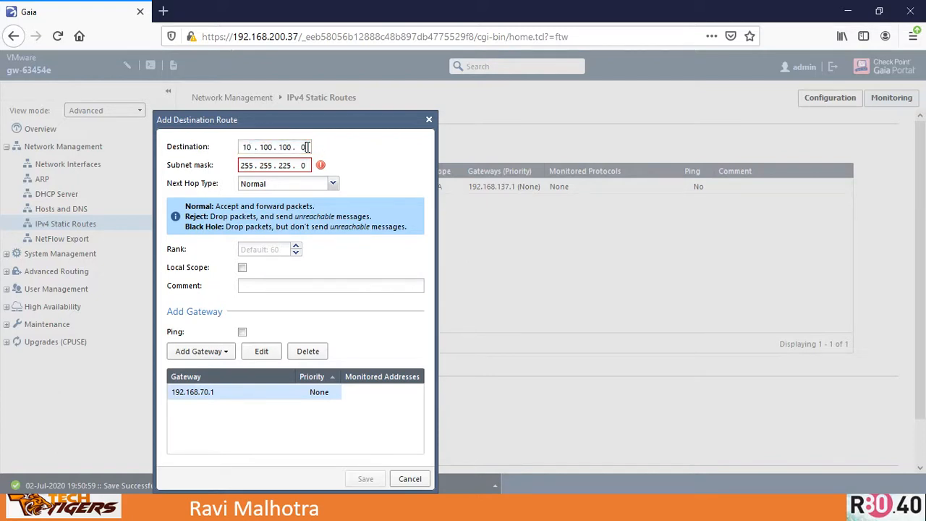
# - Correct the subnet mask to 255.255.255.0 and save the static route
pyautogui.doubleClick(286, 165)
pyautogui.write('2')
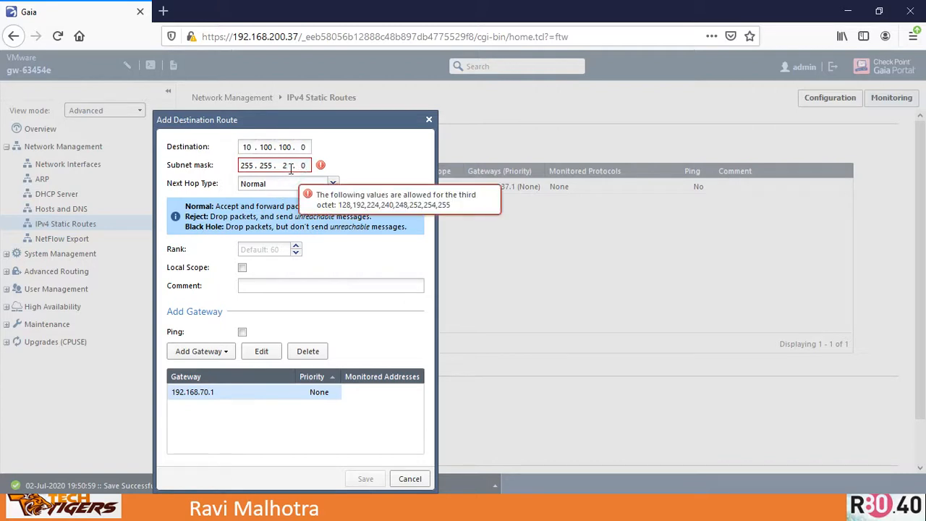
pyautogui.write('551')
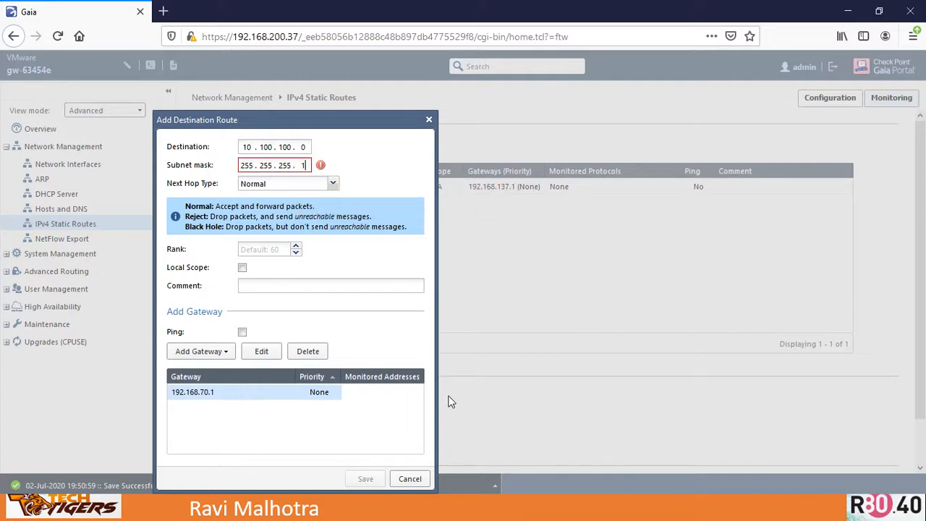
pyautogui.write('0')
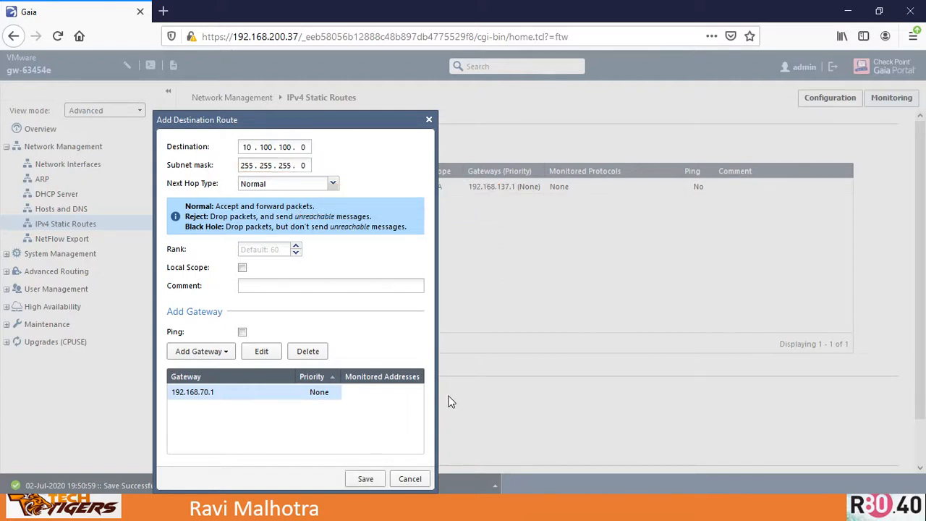
pyautogui.click(366, 480)
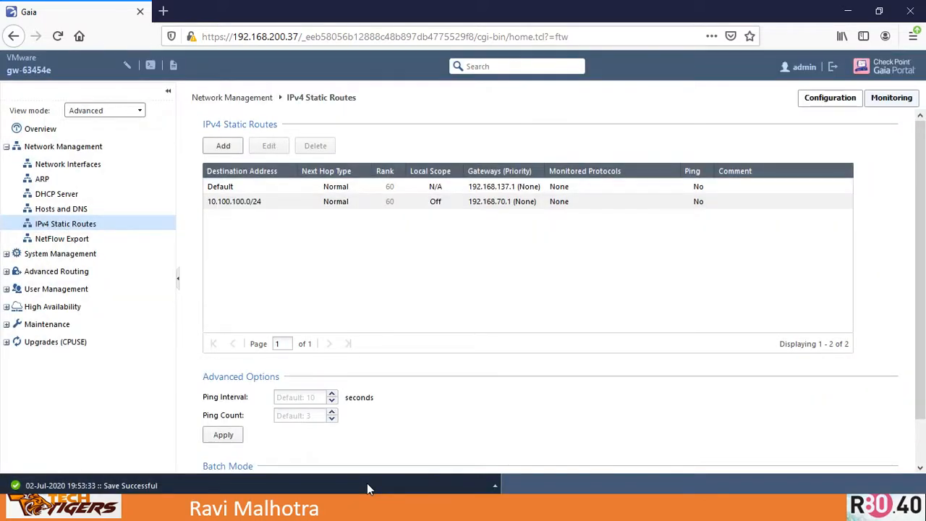
# - Switch to the setup slide and annotate the static route activity
pyautogui.hotkey('alt', 'Tab')
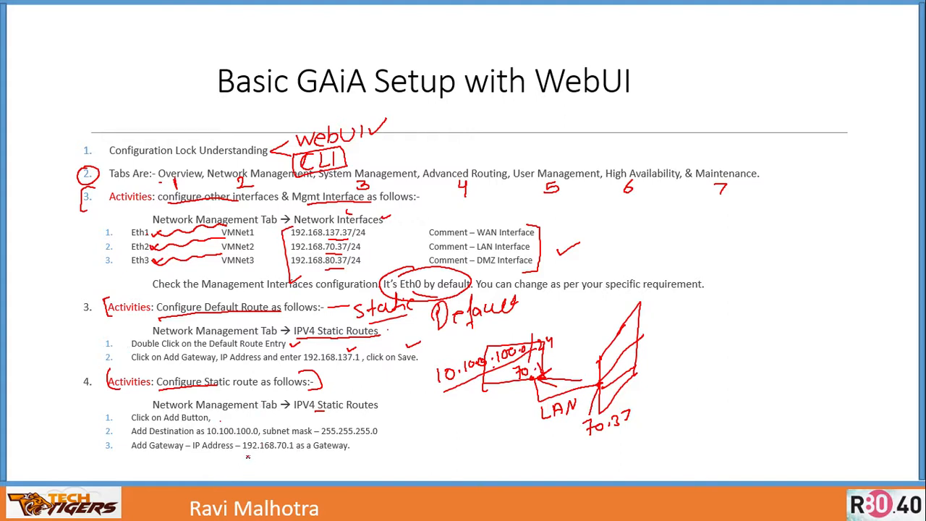
pyautogui.moveTo(243, 453); pyautogui.dragTo(297, 453)
pyautogui.moveTo(354, 437); pyautogui.dragTo(369, 427)
pyautogui.press('Right')
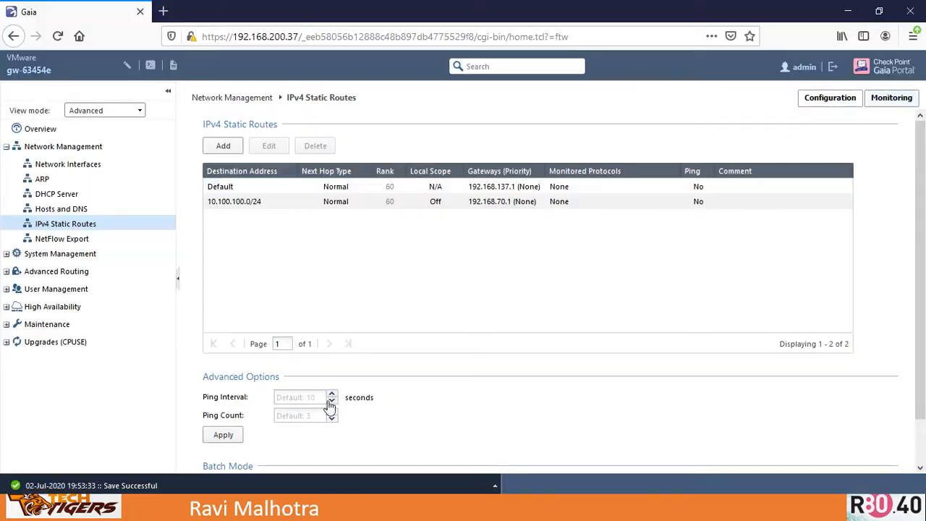
# - Open Roles under User Management and examine the system-created roles and their assigned users
pyautogui.click(7, 289)
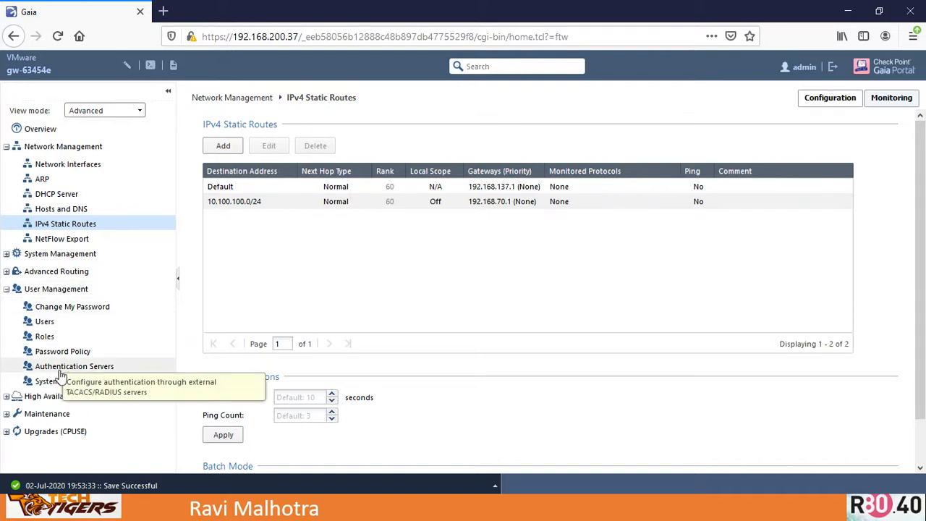
pyautogui.click(44, 338)
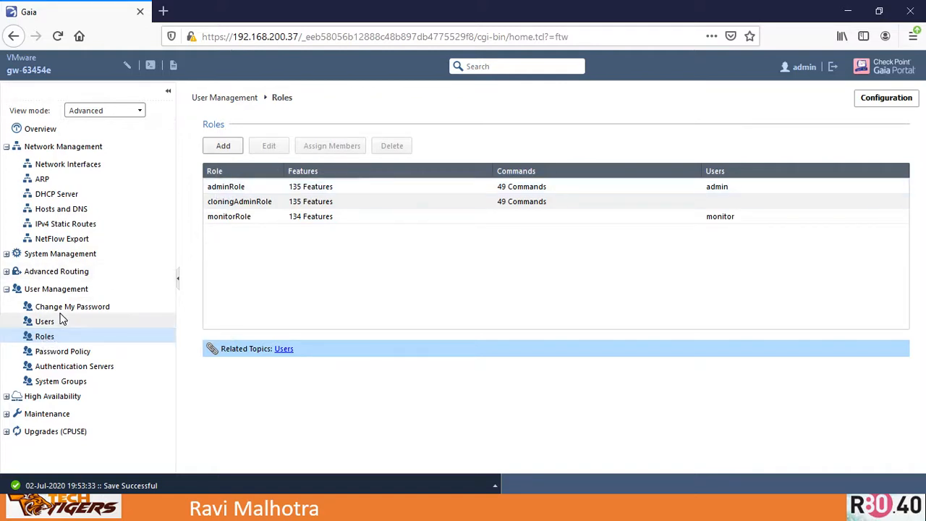
pyautogui.click(233, 186)
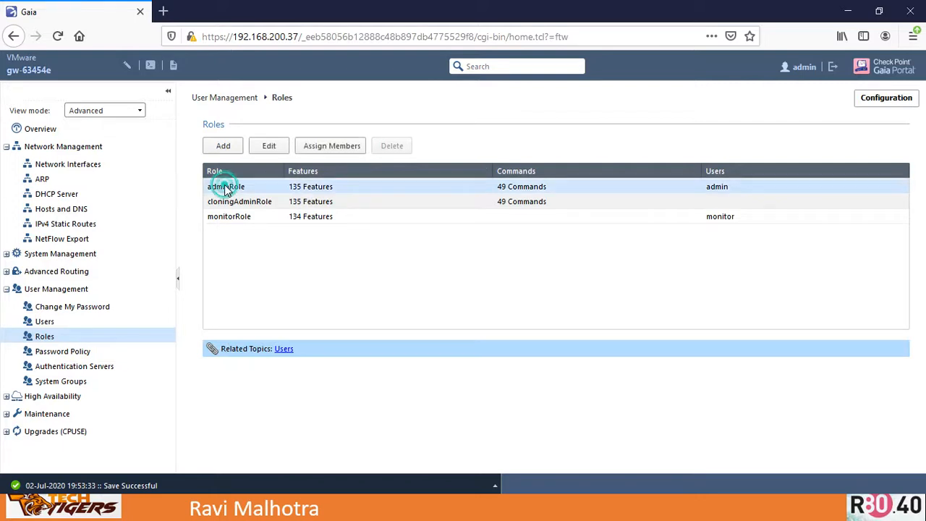
pyautogui.click(244, 218)
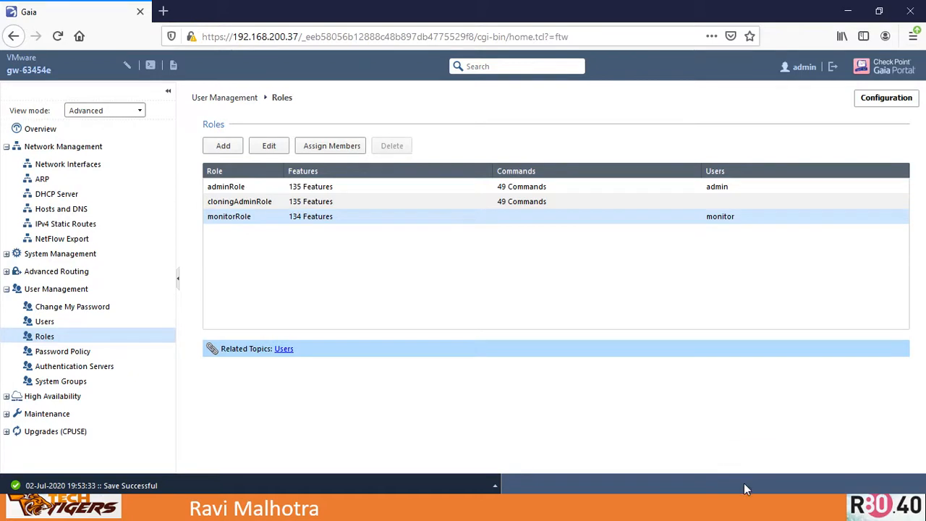
pyautogui.click(235, 203)
pyautogui.click(233, 218)
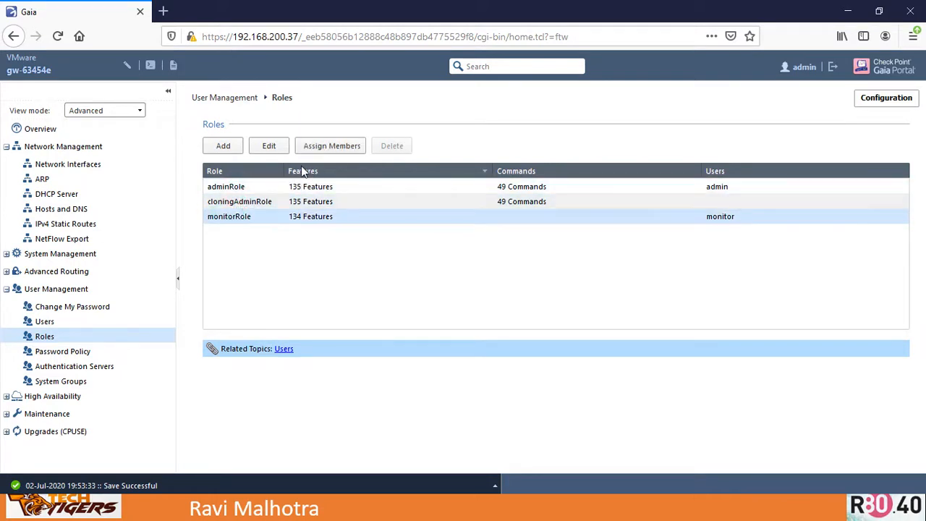
pyautogui.click(243, 186)
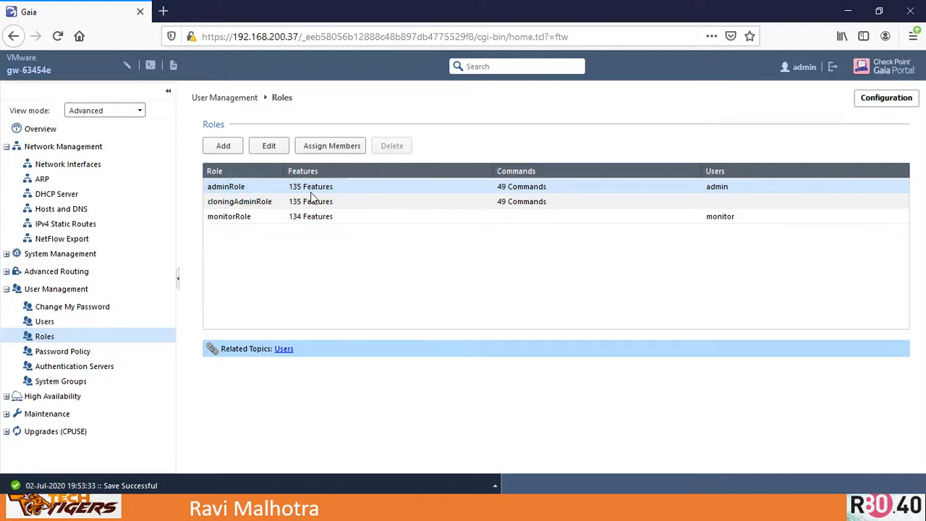
pyautogui.click(235, 216)
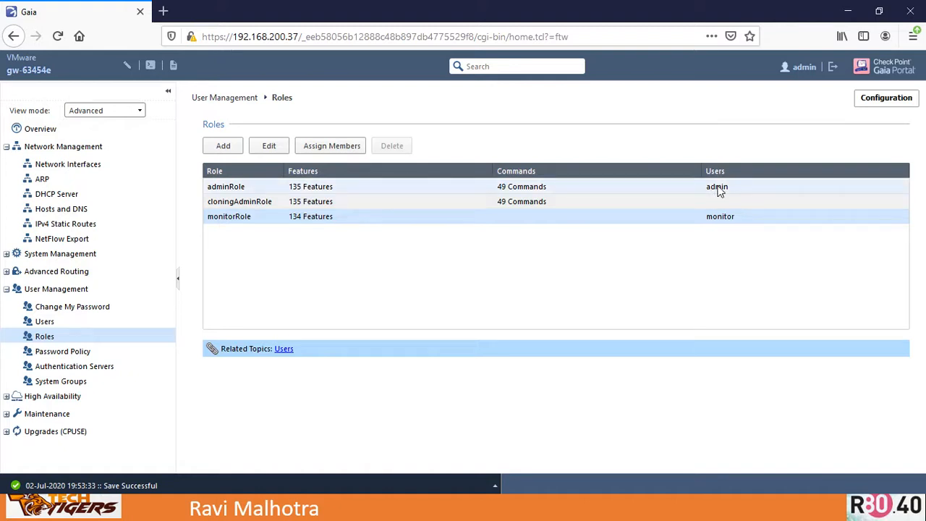
pyautogui.click(717, 190)
pyautogui.click(242, 216)
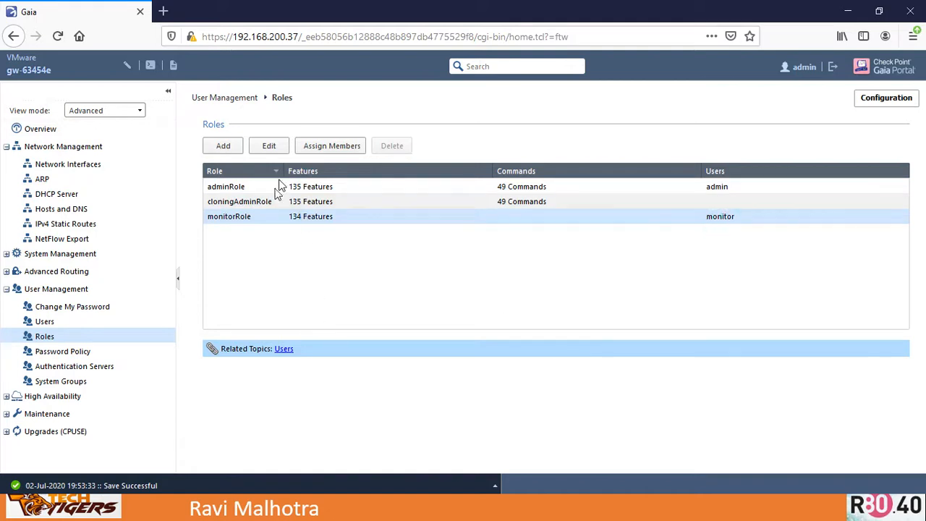
# - Open adminRole and browse its Features and Extended Commands, then close the editor without saving
pyautogui.doubleClick(237, 189)
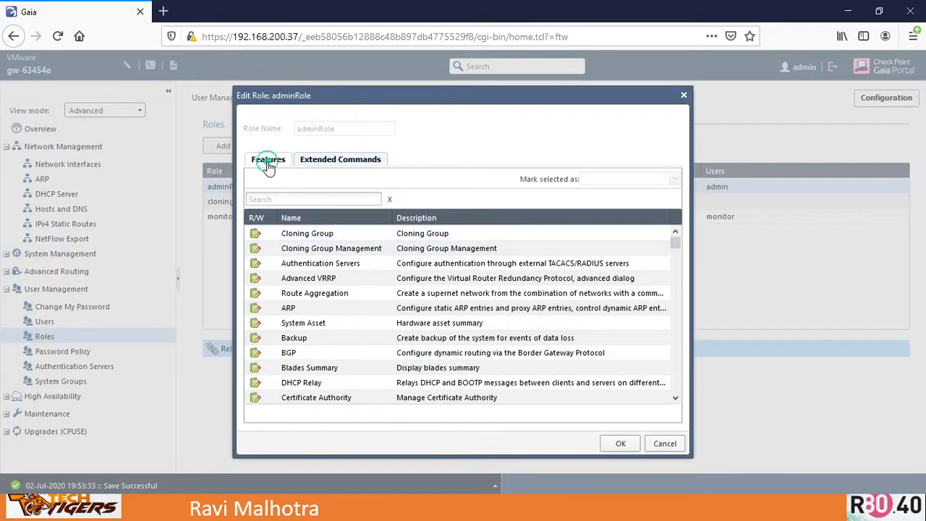
pyautogui.click(311, 278)
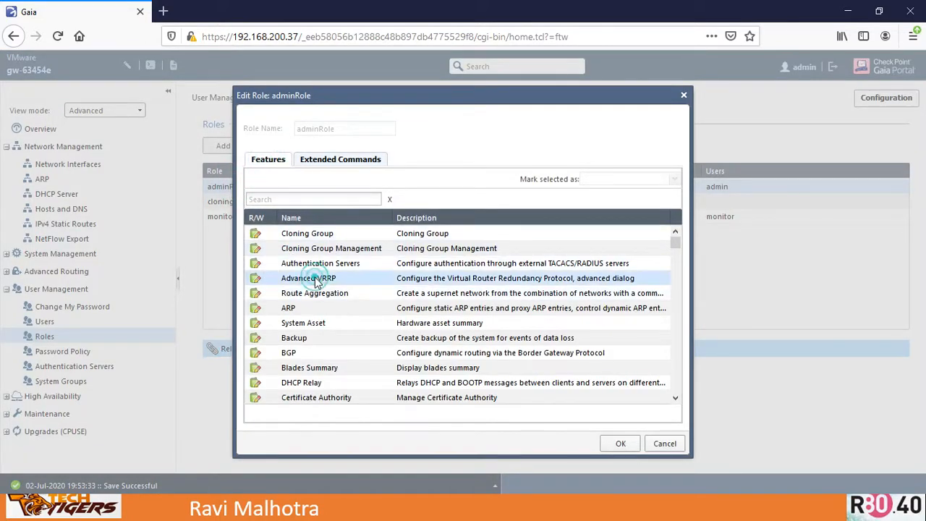
pyautogui.click(320, 160)
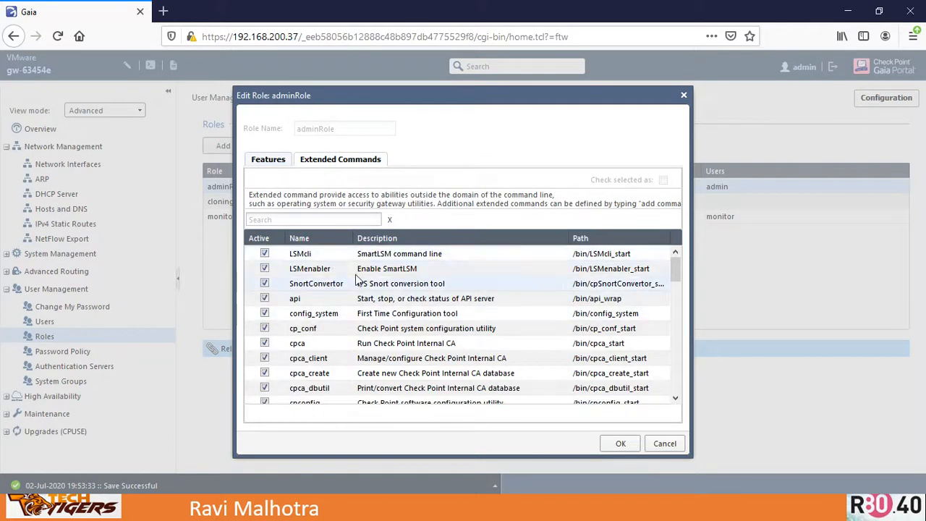
pyautogui.moveTo(677, 270); pyautogui.dragTo(664, 390)
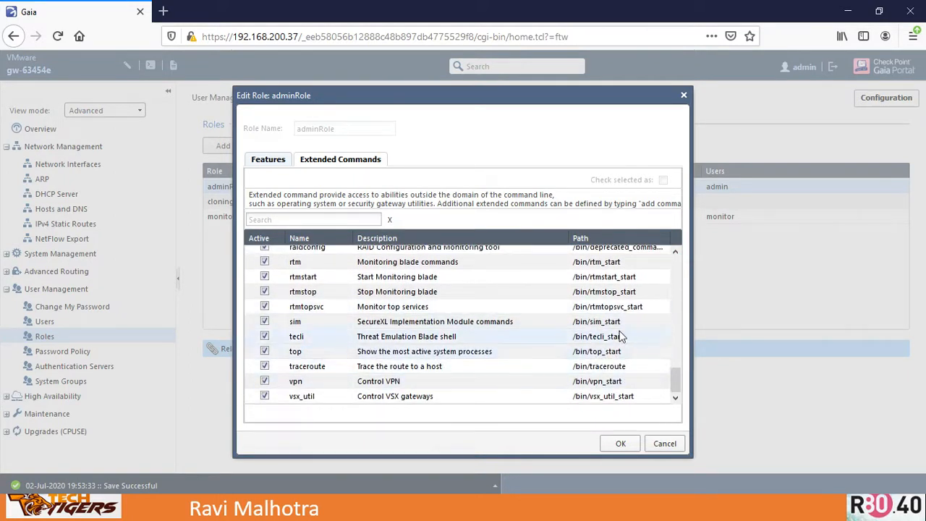
pyautogui.click(266, 160)
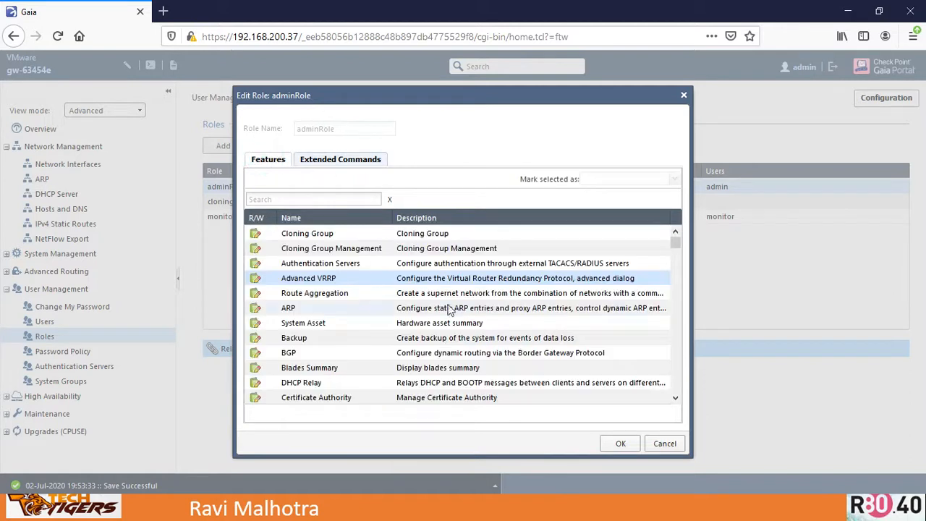
pyautogui.moveTo(674, 241); pyautogui.dragTo(675, 325)
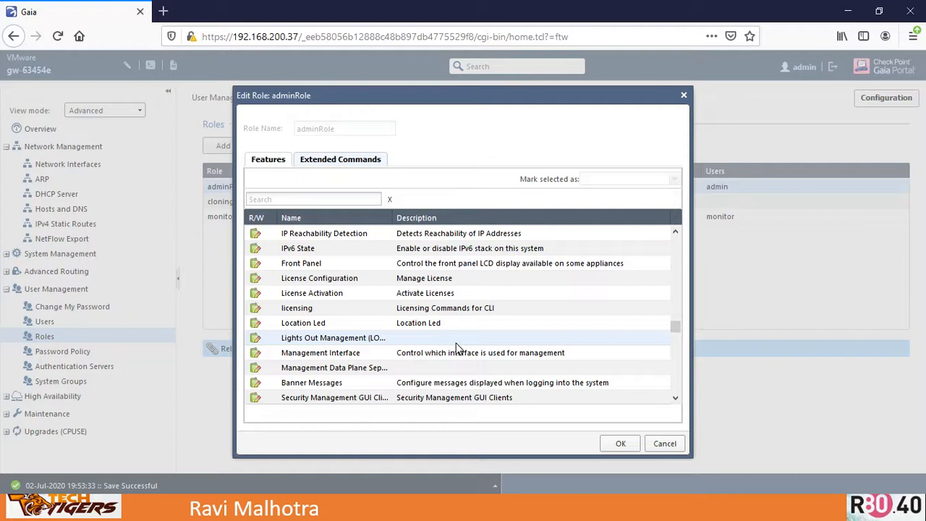
pyautogui.click(304, 308)
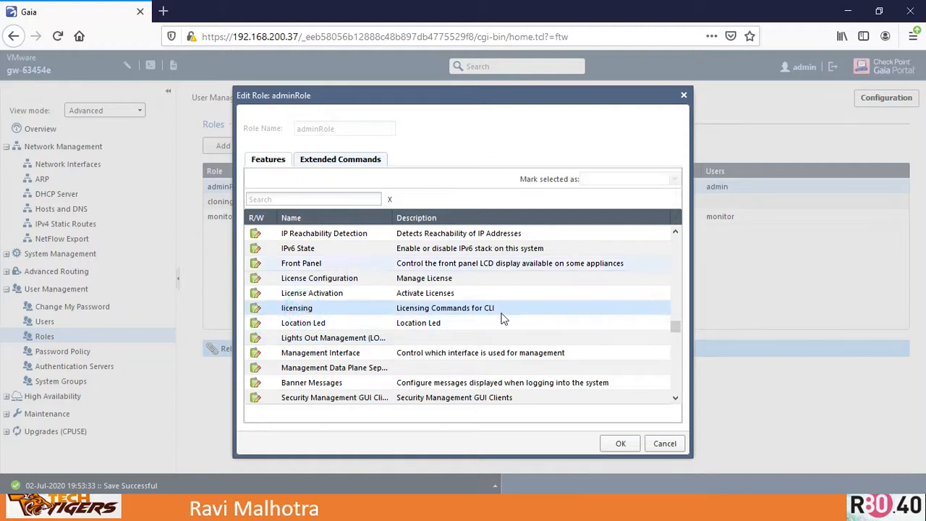
pyautogui.click(620, 444)
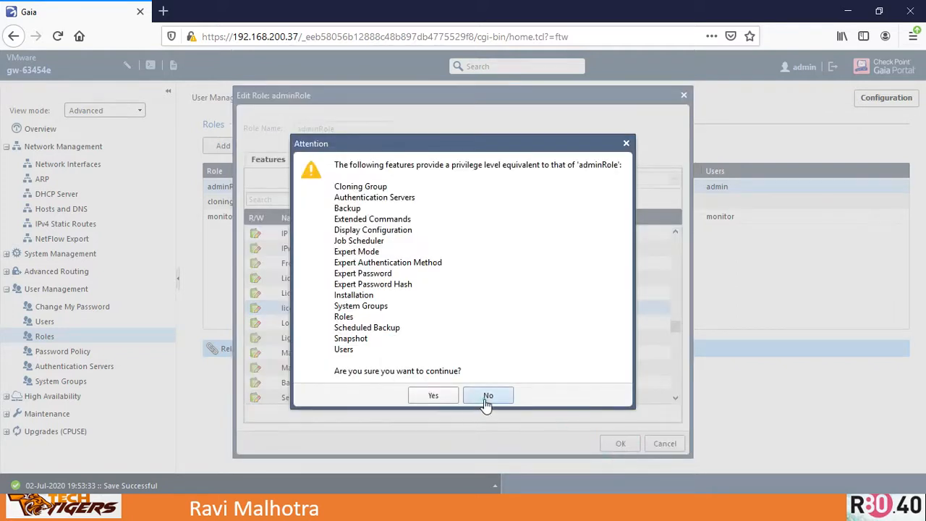
pyautogui.click(489, 396)
pyautogui.click(664, 443)
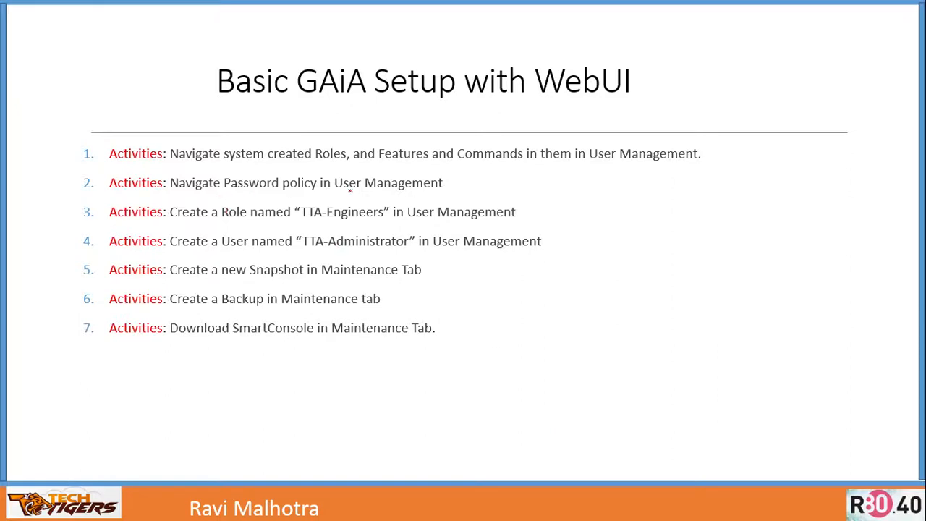
# - Tick the password policy activity on the setup slide
pyautogui.moveTo(447, 183); pyautogui.dragTo(492, 175)
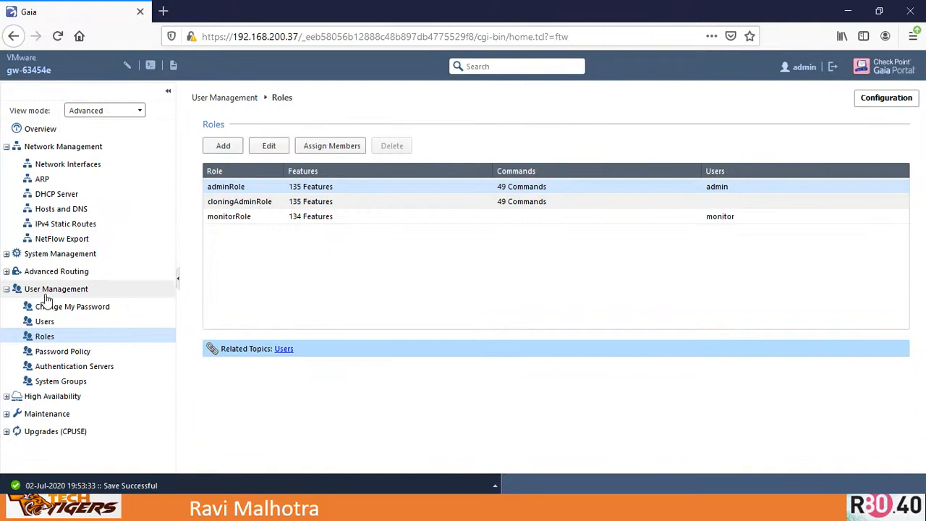
# - Open Password Policy under User Management and examine its strength, history, expiration and lockout settings
pyautogui.click(63, 353)
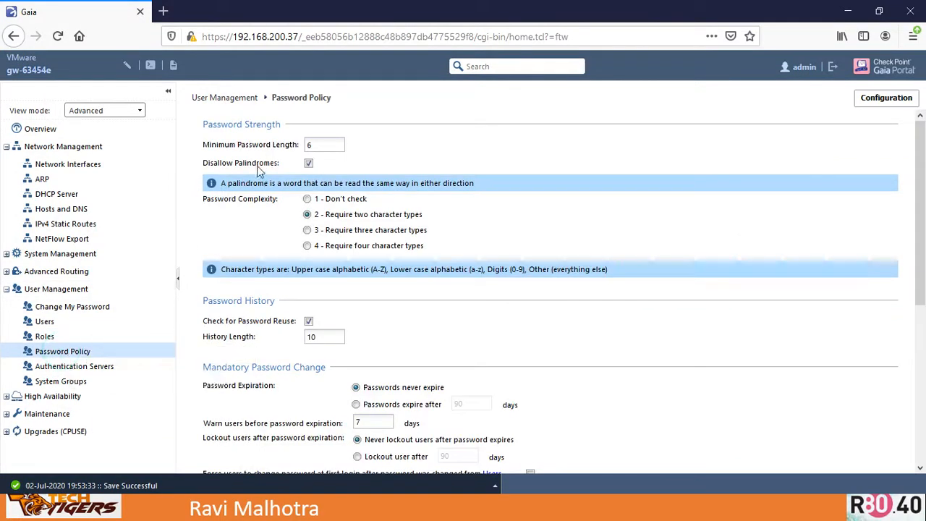
pyautogui.click(319, 144)
pyautogui.moveTo(918, 291); pyautogui.dragTo(918, 469)
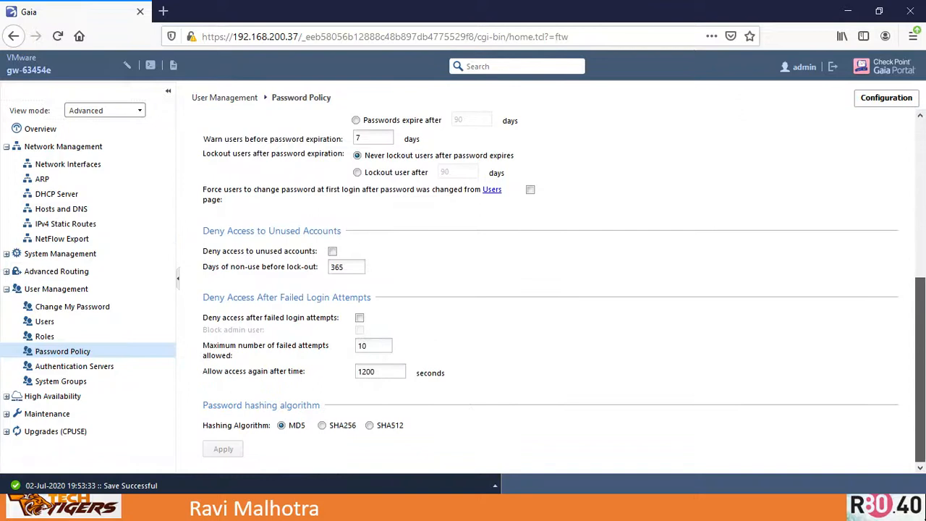
pyautogui.moveTo(919, 337); pyautogui.dragTo(921, 179)
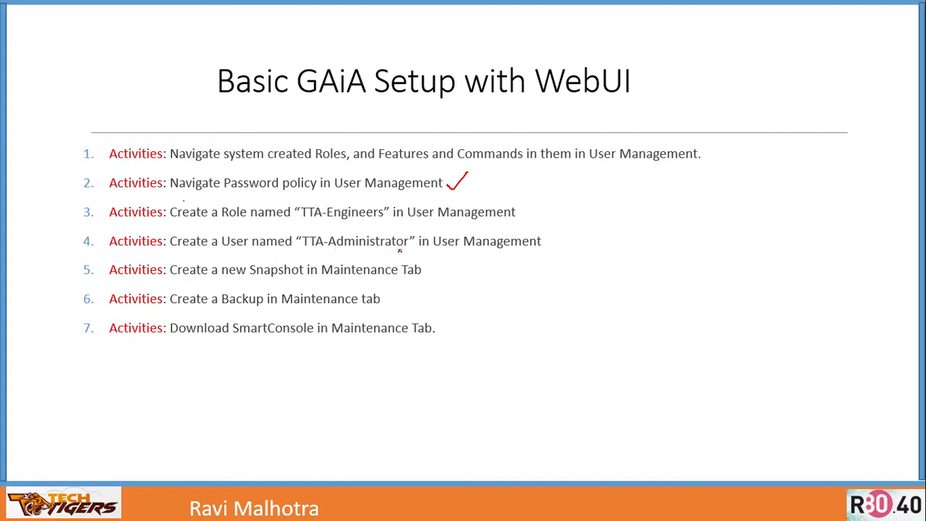
# - Try to add a role named TTA-Role-Engineers without any features or commands, then dismiss the error and notice
pyautogui.hotkey('alt', 'Tab')
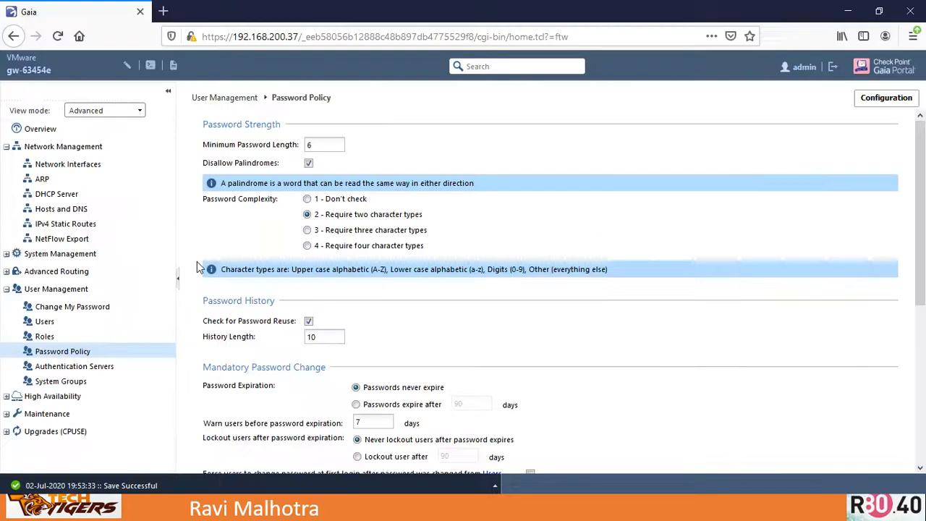
pyautogui.click(45, 337)
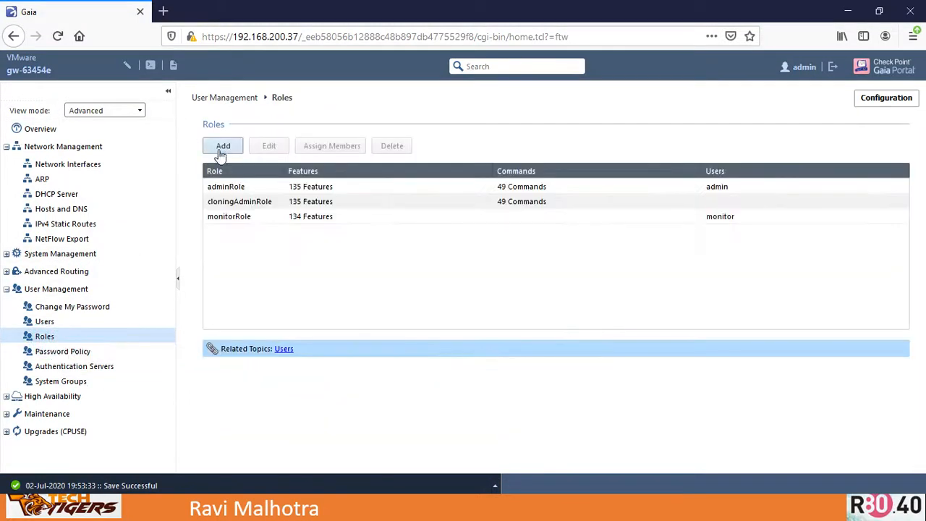
pyautogui.click(222, 146)
pyautogui.click(319, 128)
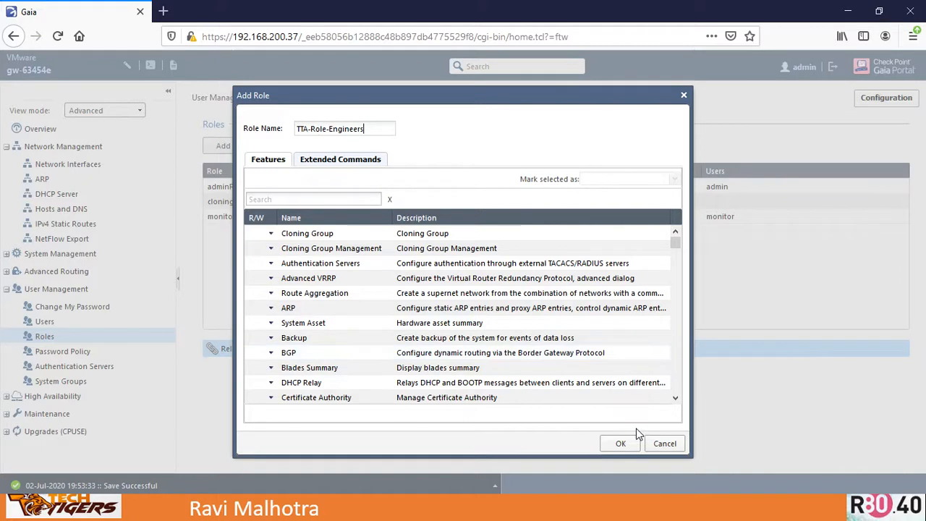
pyautogui.click(613, 445)
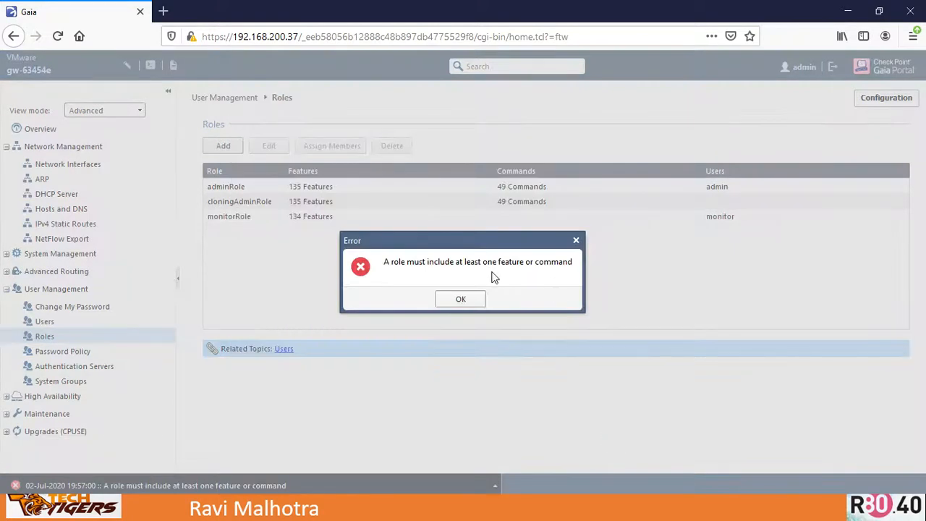
pyautogui.click(460, 300)
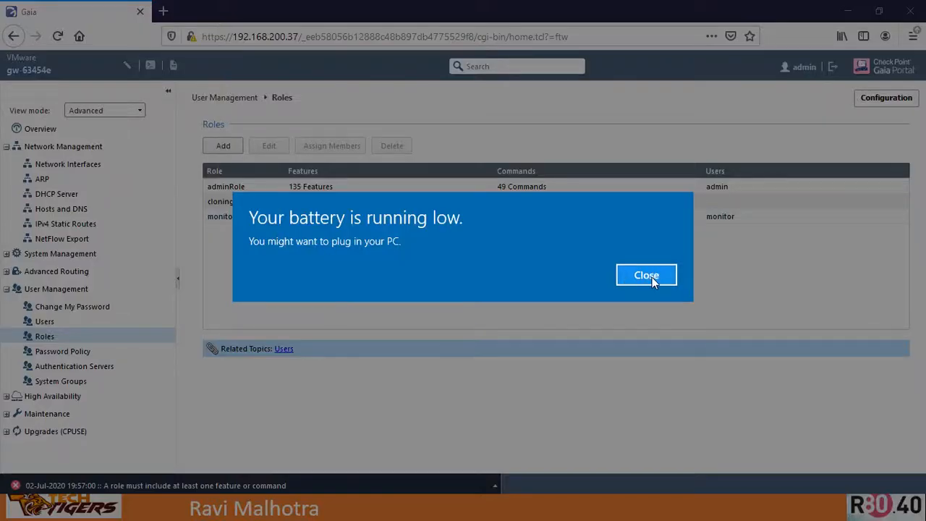
pyautogui.click(646, 276)
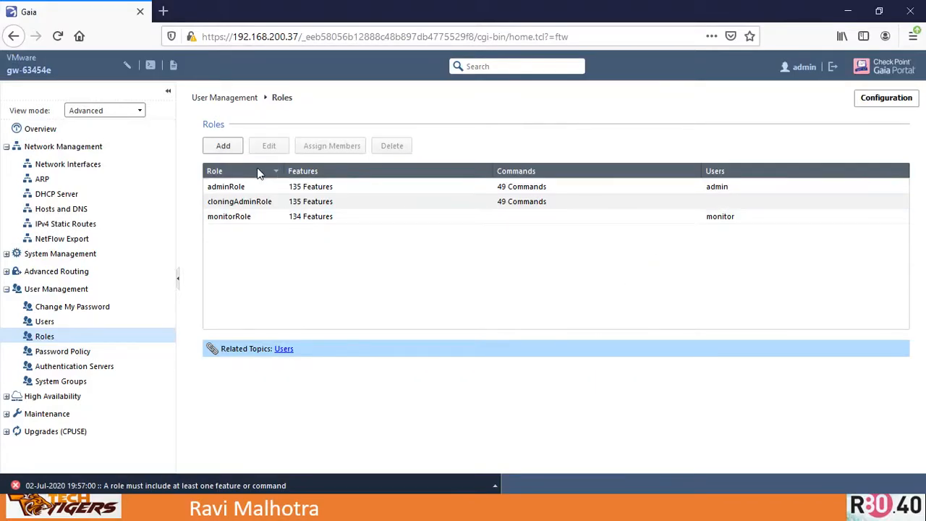
# - Add a role named TTA-Role-Engineer with the Cloning Group feature and four extended commands
pyautogui.click(224, 146)
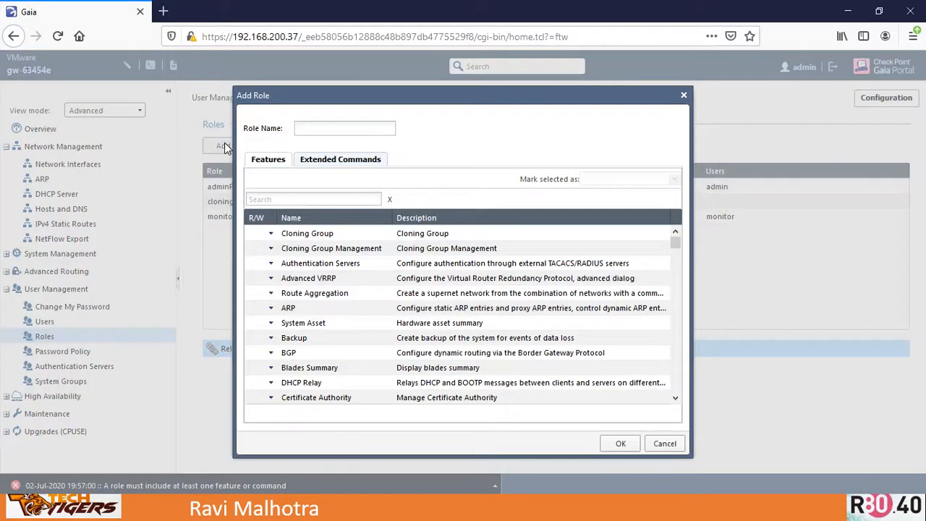
pyautogui.click(334, 127)
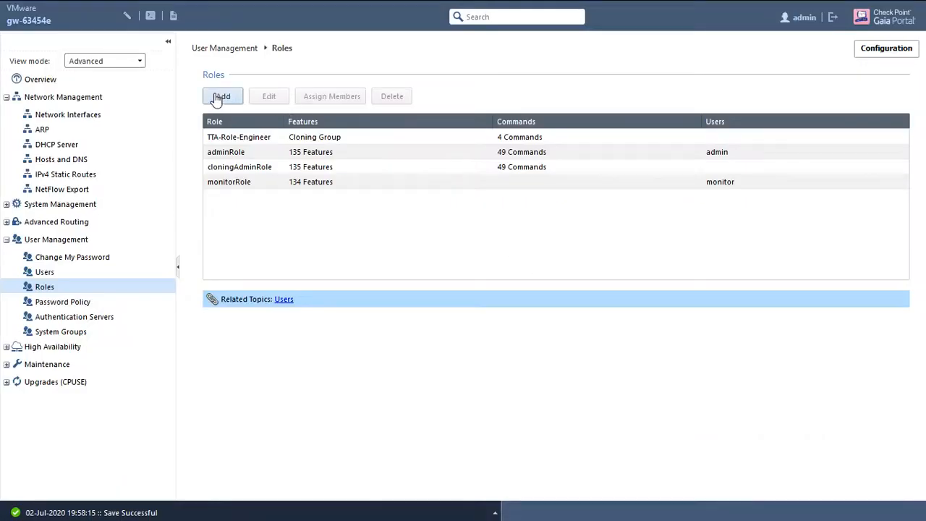
# - Add a role named TTA-Role-Engineers with six extended commands selected
pyautogui.click(220, 97)
pyautogui.click(316, 79)
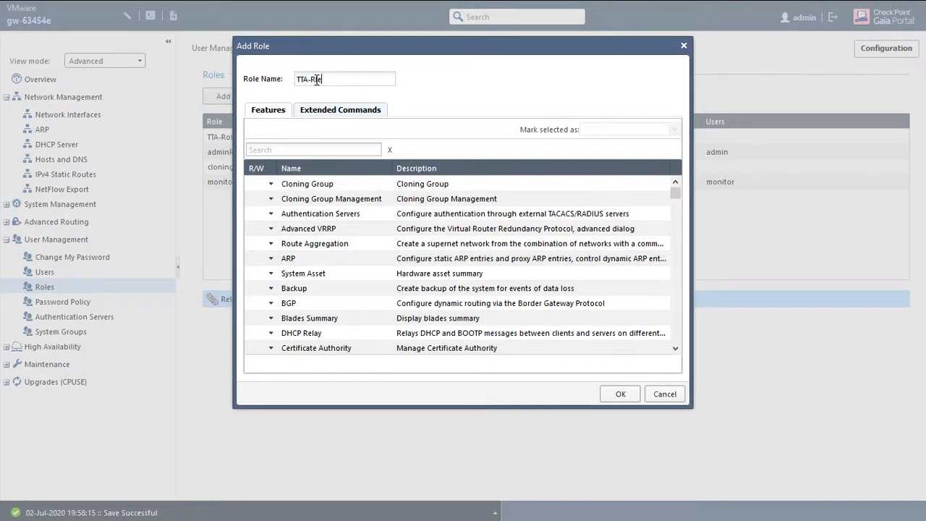
pyautogui.write('TTA-Role-Engineers')
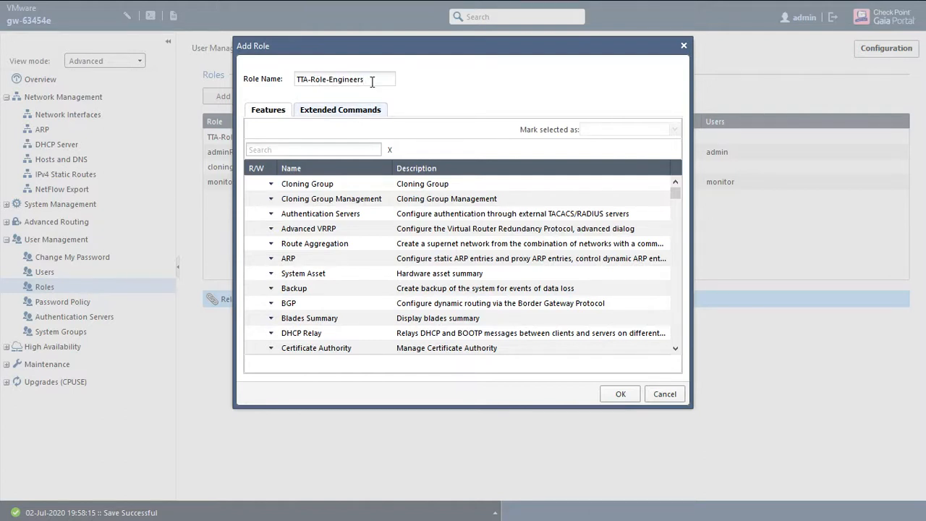
pyautogui.click(348, 114)
pyautogui.click(265, 204)
pyautogui.click(265, 218)
pyautogui.click(265, 234)
pyautogui.click(265, 249)
pyautogui.click(264, 263)
pyautogui.click(264, 277)
pyautogui.click(623, 395)
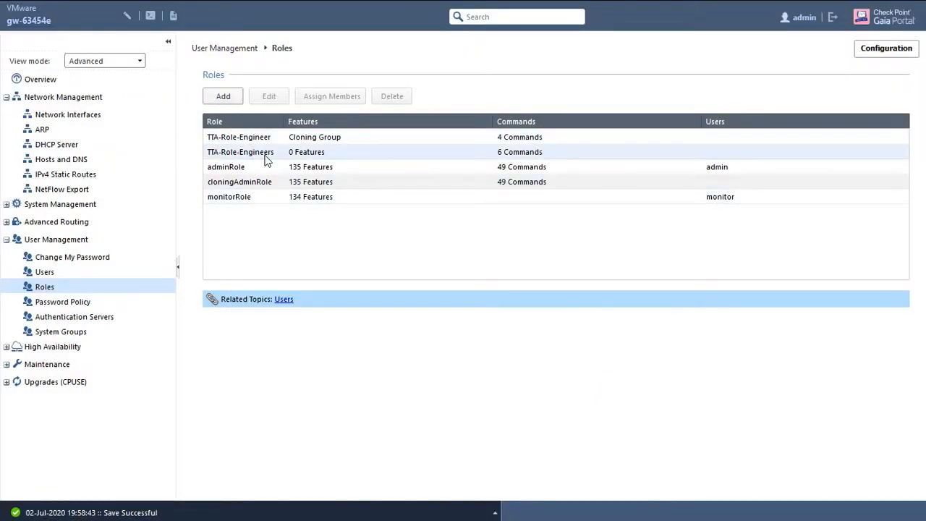
# - Start a new user with login name tta-administrator and enter the account password
pyautogui.click(262, 158)
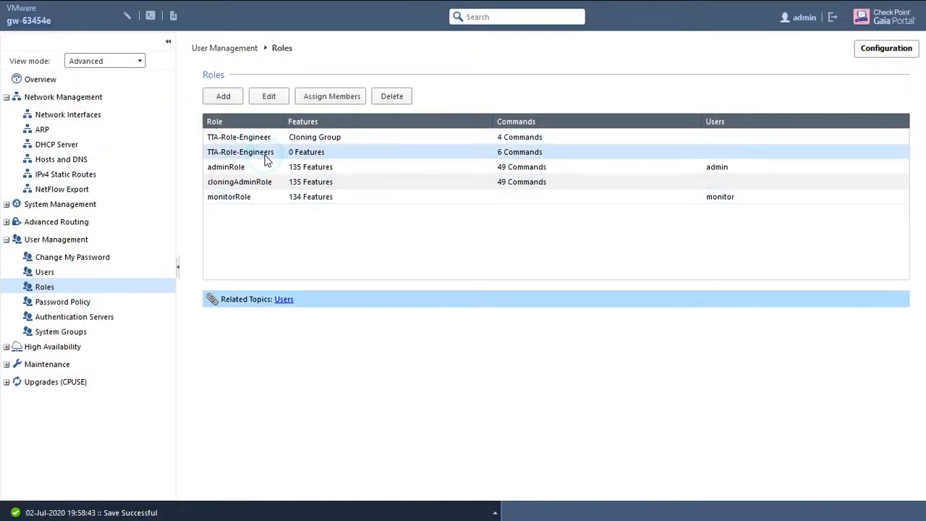
pyautogui.click(55, 273)
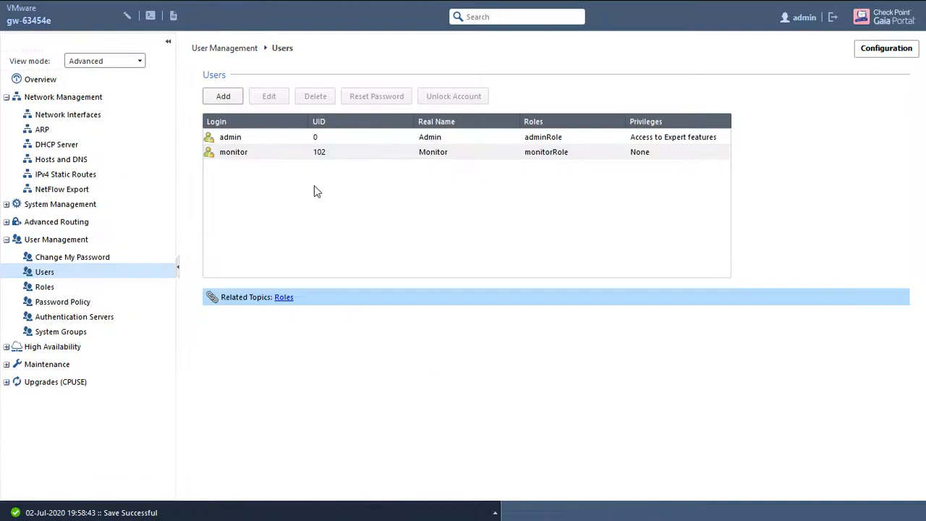
pyautogui.click(224, 97)
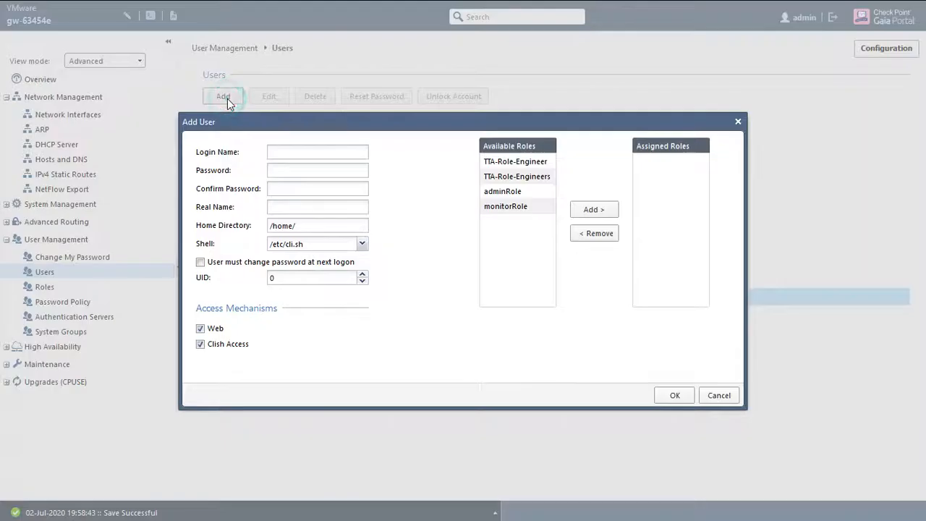
pyautogui.click(279, 153)
pyautogui.click(403, 140)
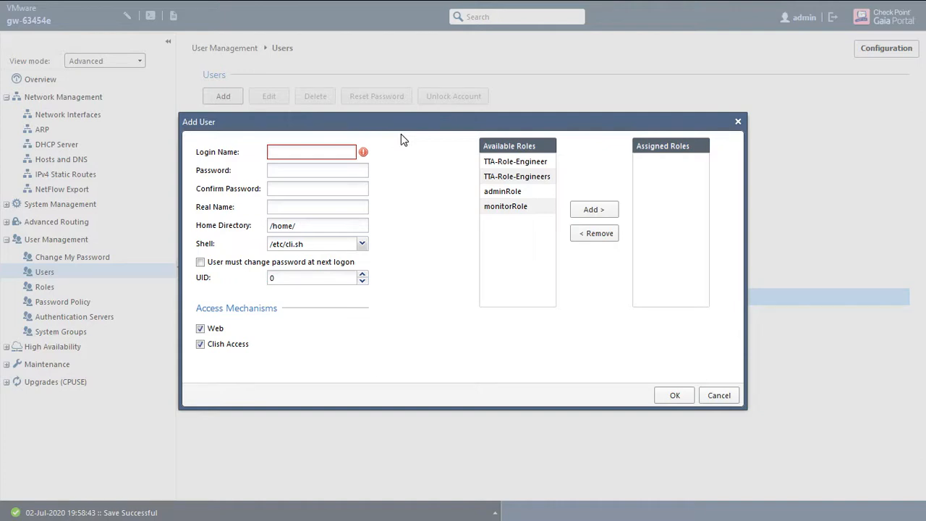
pyautogui.click(288, 150)
pyautogui.write('tta-admini')
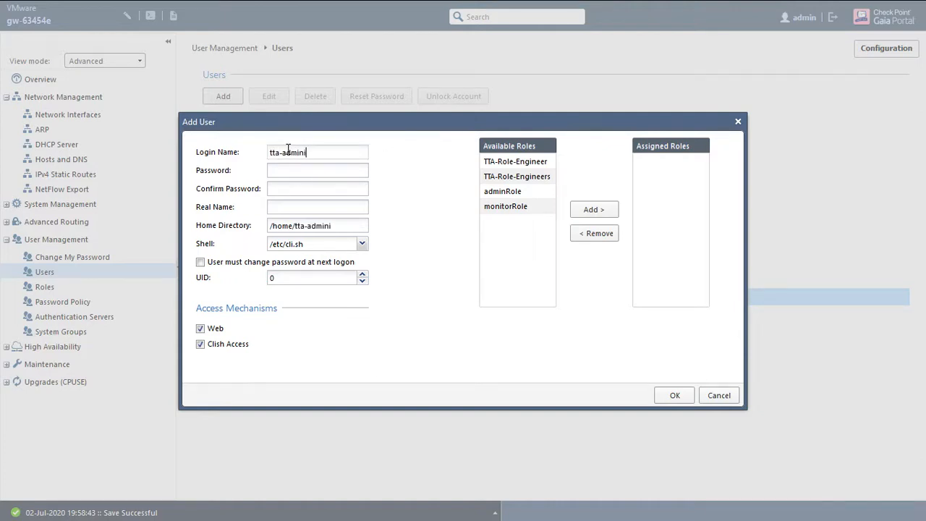
pyautogui.write('strator')
pyautogui.press('Tab')
pyautogui.write('••••••••••')
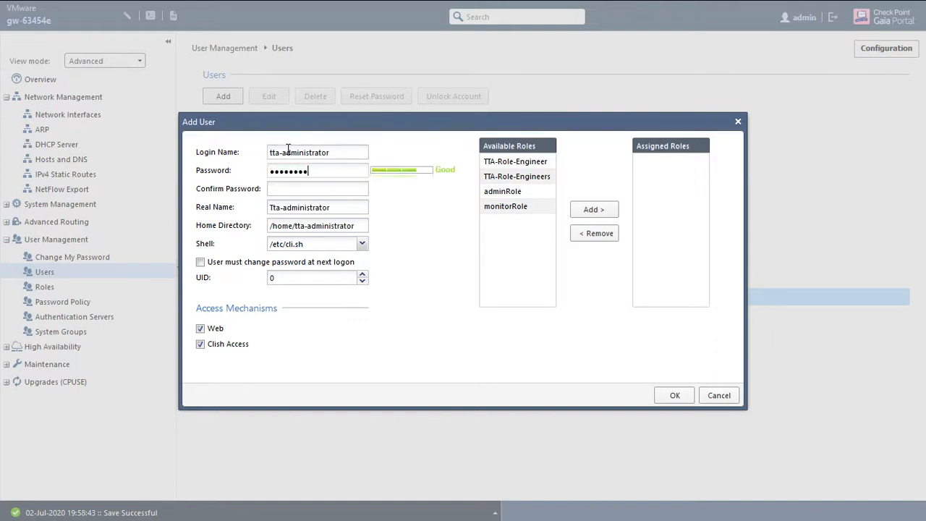
# - Confirm the account password and set the user's shell to /bin/bash
pyautogui.click(322, 190)
pyautogui.write('••••••••••')
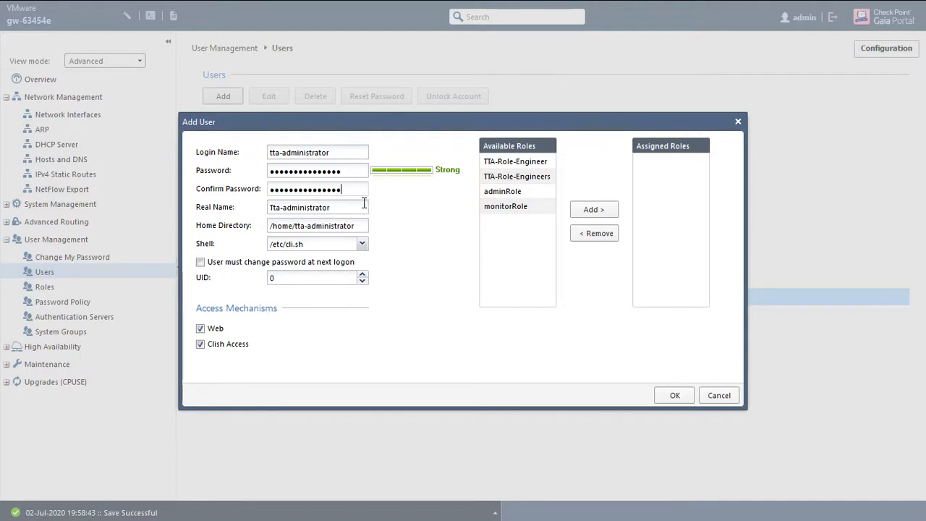
pyautogui.click(352, 205)
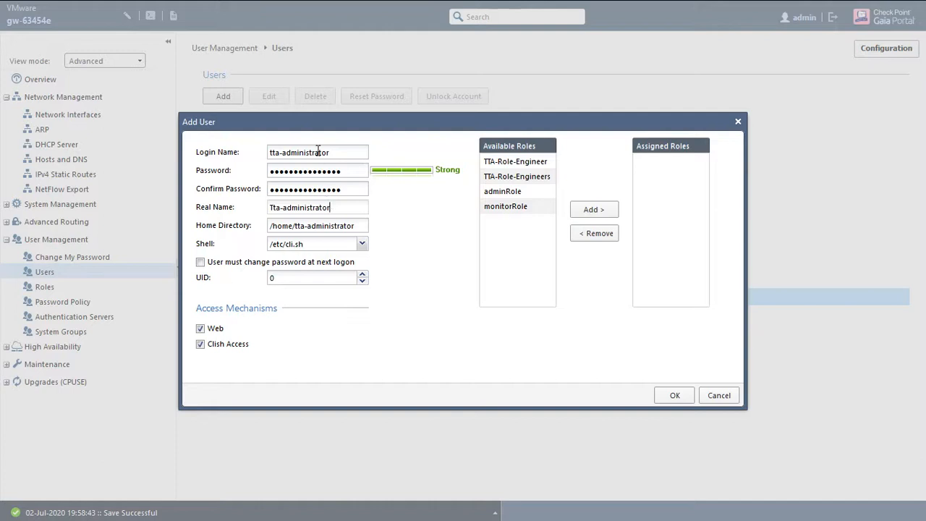
pyautogui.click(362, 244)
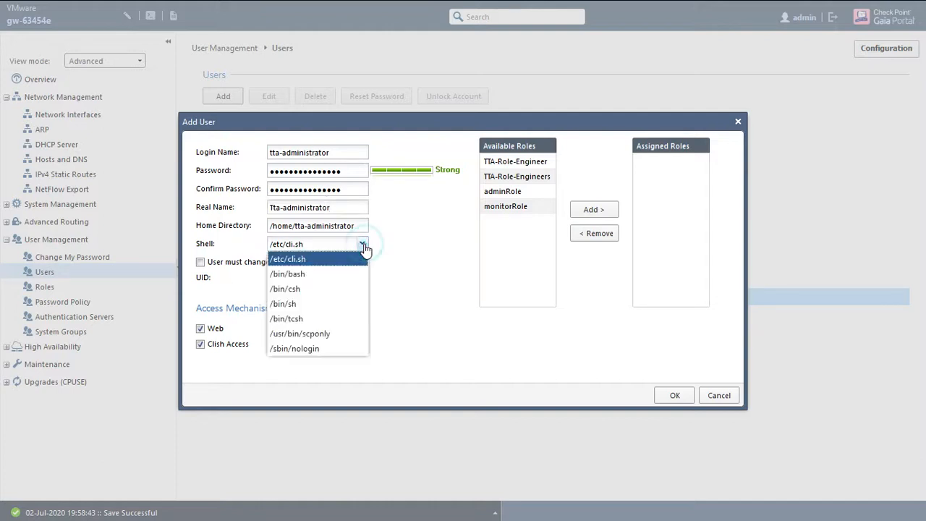
pyautogui.click(306, 275)
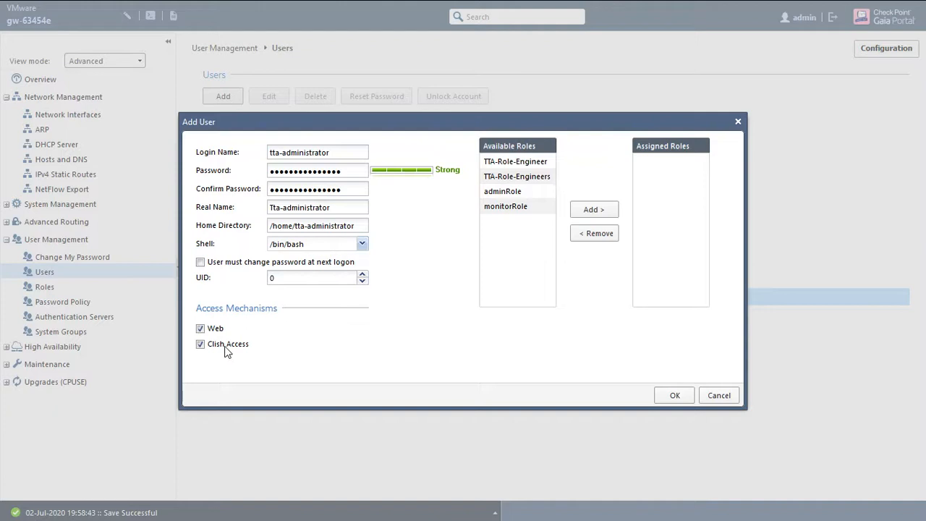
# - Assign adminRole to the new user and save it
pyautogui.click(513, 191)
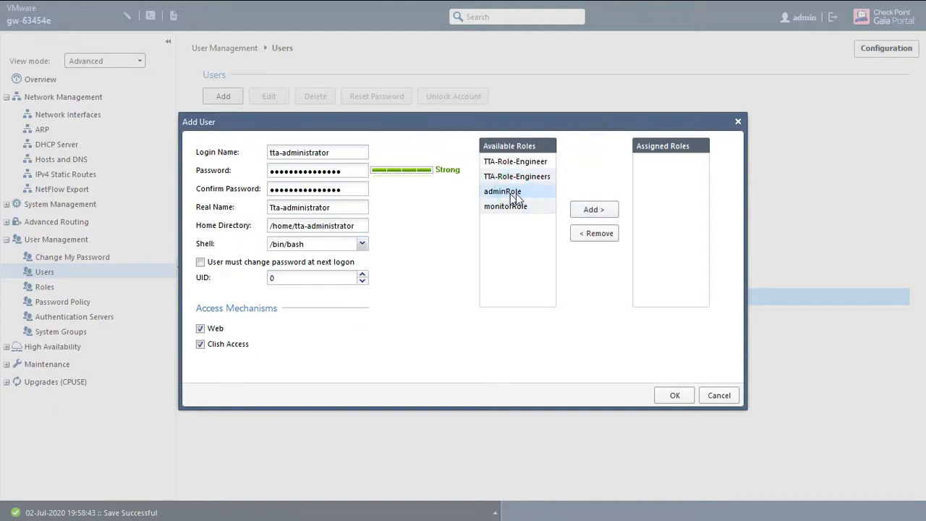
pyautogui.click(597, 209)
pyautogui.click(675, 396)
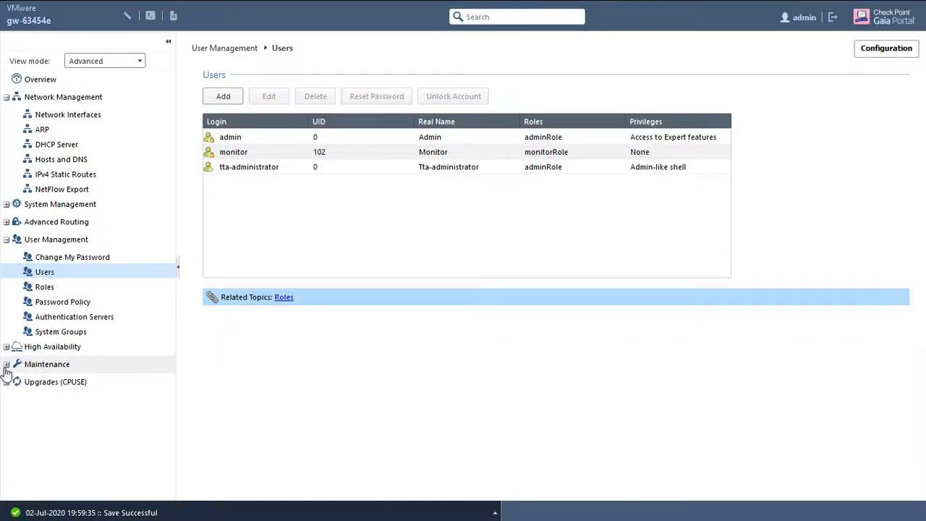
# - Start a new snapshot image under Snapshot Management and name it snapshop1stweek
pyautogui.click(6, 364)
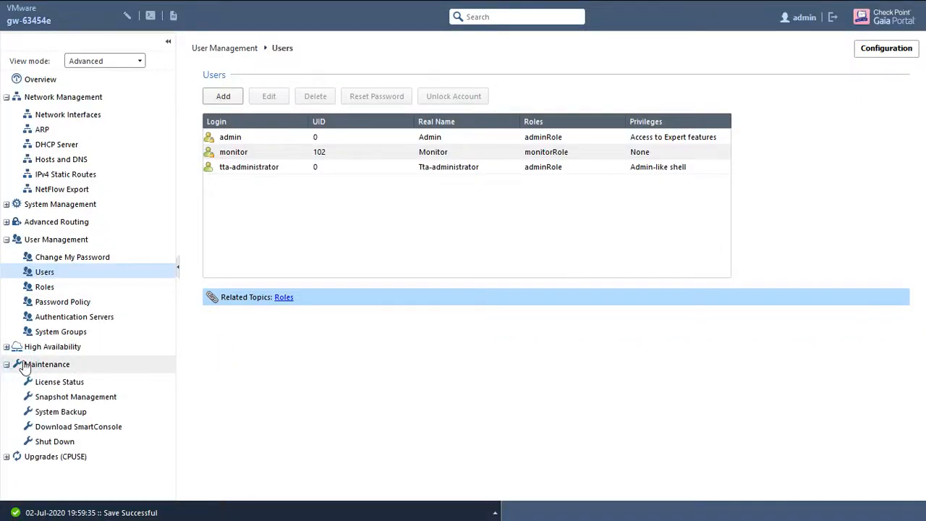
pyautogui.click(62, 398)
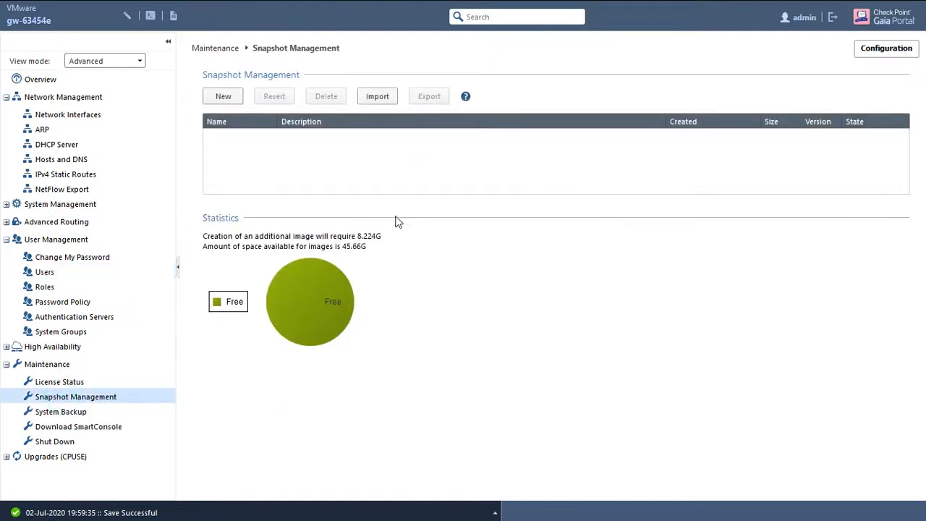
pyautogui.click(226, 99)
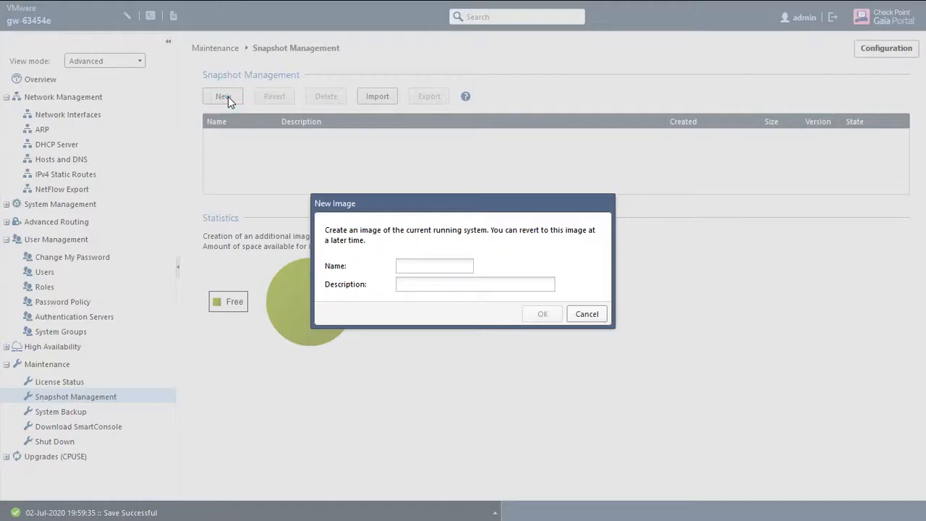
pyautogui.click(428, 265)
pyautogui.write('Snap')
pyautogui.write('shot-')
pyautogui.write('July1stweek')
pyautogui.write('2020')
pyautogui.hotkey('ctrl', 'a')
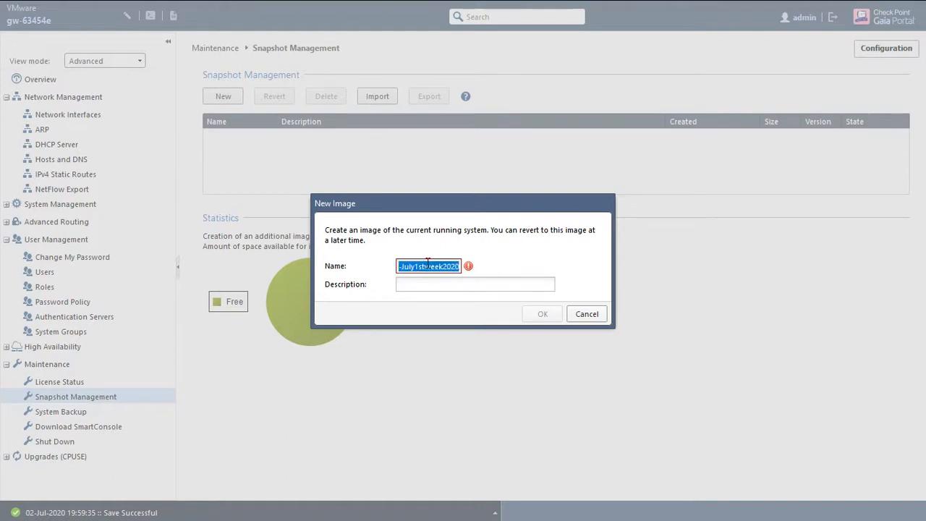
pyautogui.press('Tab')
pyautogui.click(429, 266)
pyautogui.press('BackSpace')
pyautogui.hotkey('ctrl', 'a')
pyautogui.write('s')
pyautogui.press('BackSpace')
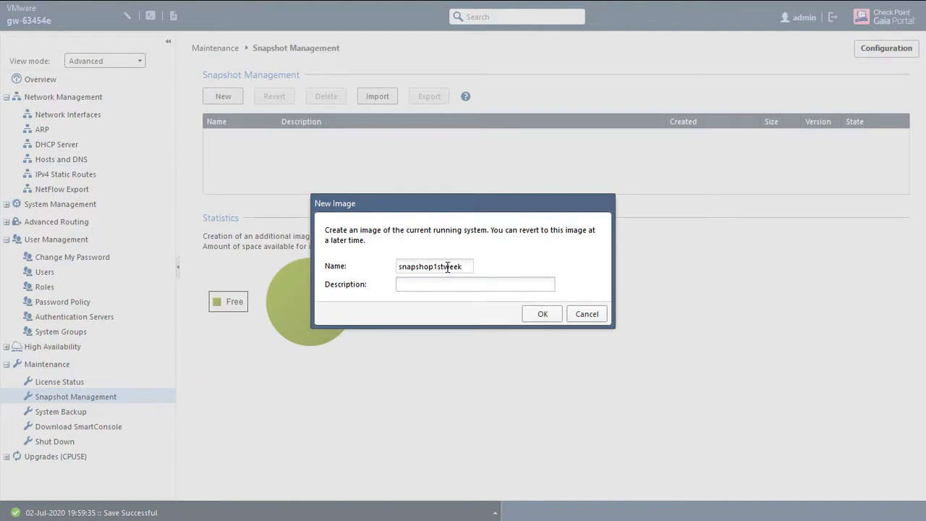
# - Set the snapshot description to snapshop1stweek of july2020, create it, and select it in the list
pyautogui.doubleClick(446, 267)
pyautogui.hotkey('ctrl', 'c')
pyautogui.click(441, 285)
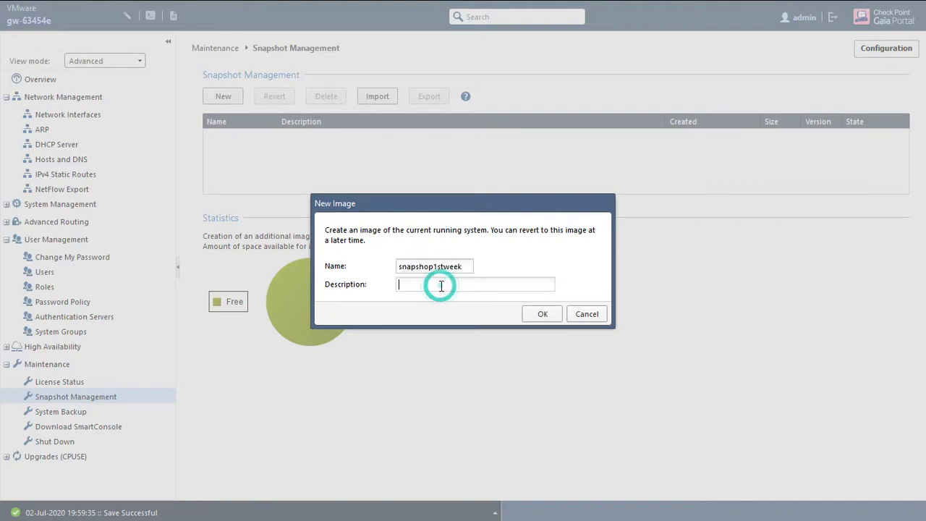
pyautogui.hotkey('ctrl', 'v')
pyautogui.write('f july2020')
pyautogui.click(544, 316)
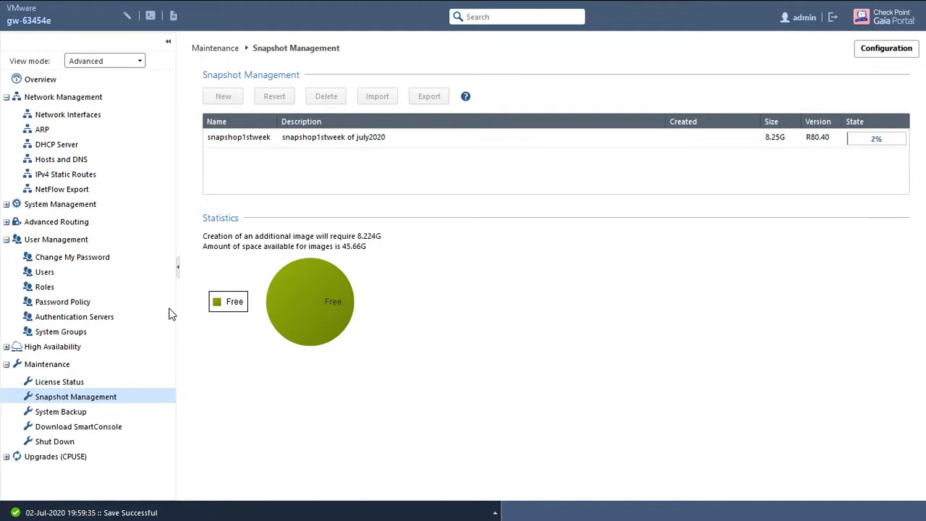
pyautogui.click(253, 139)
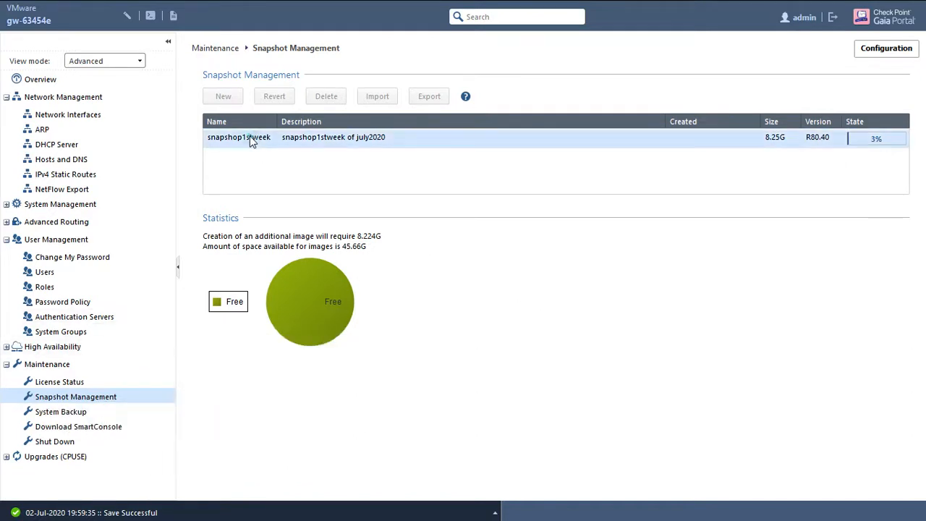
pyautogui.click(233, 124)
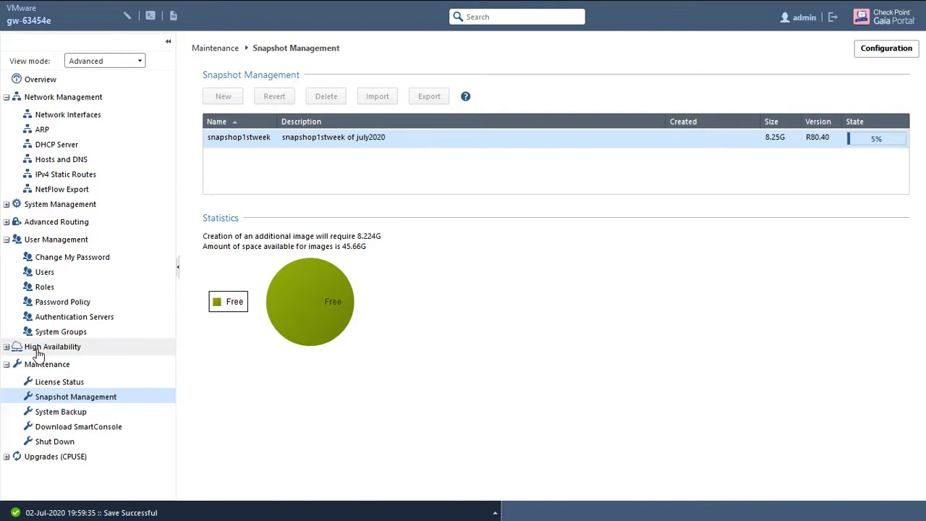
# - Try to create a System Backup on this appliance
pyautogui.click(61, 413)
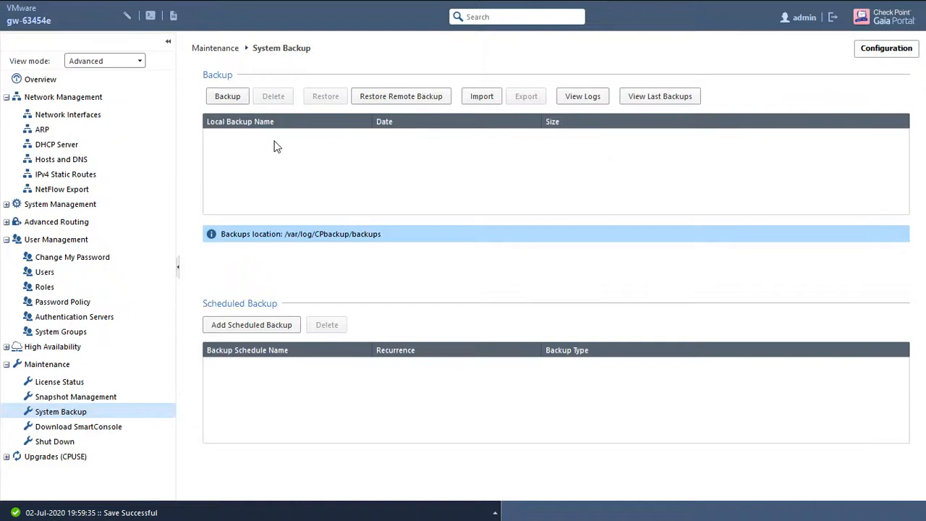
pyautogui.click(226, 98)
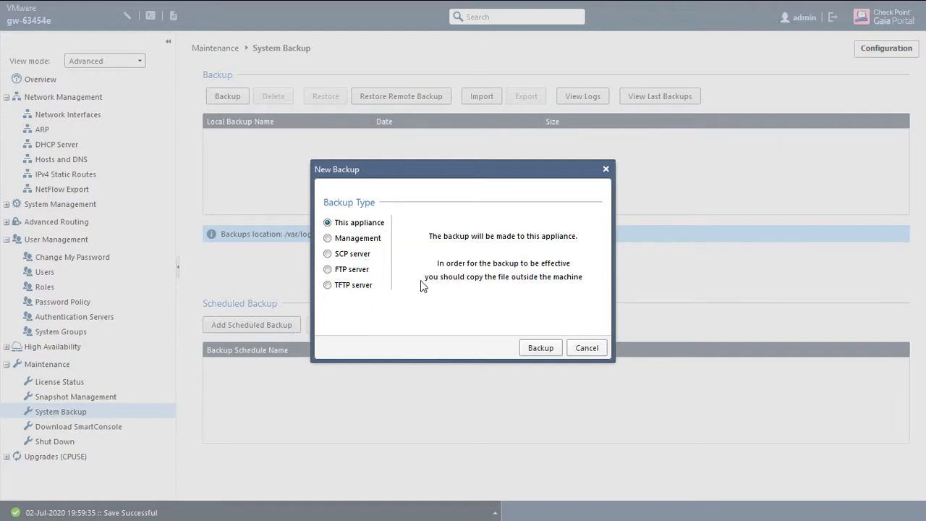
pyautogui.click(541, 349)
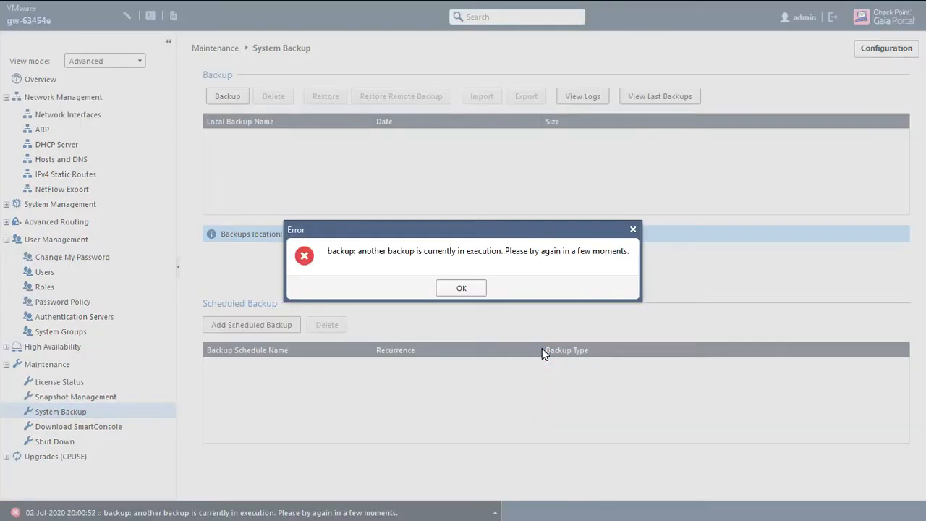